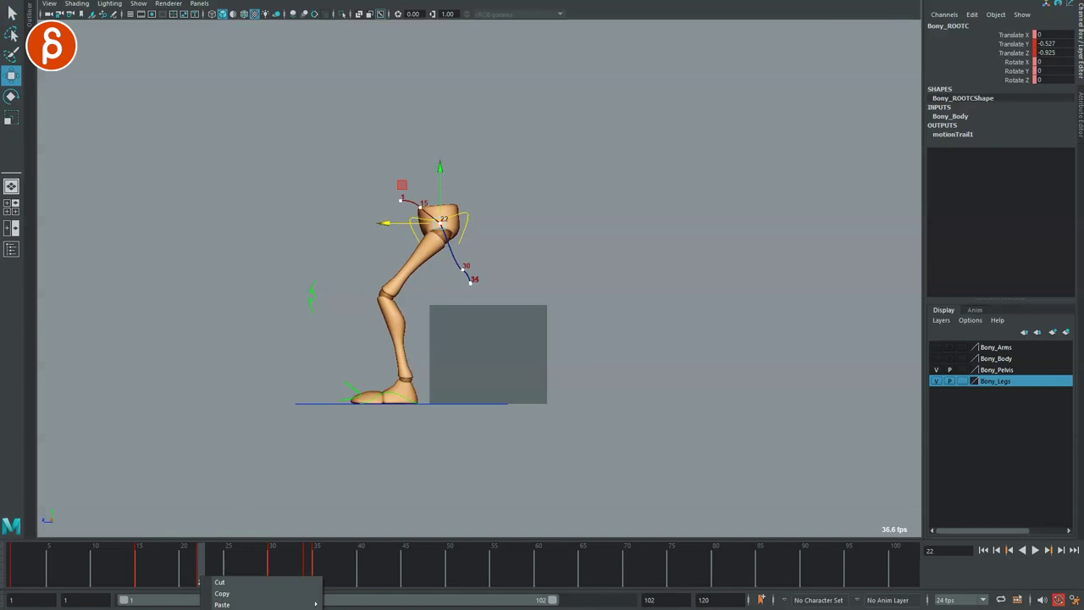
Play the sitting animation from frame 1 in the side view and stop at frame 29
key(q)
click(15, 576)
key(alt+v)
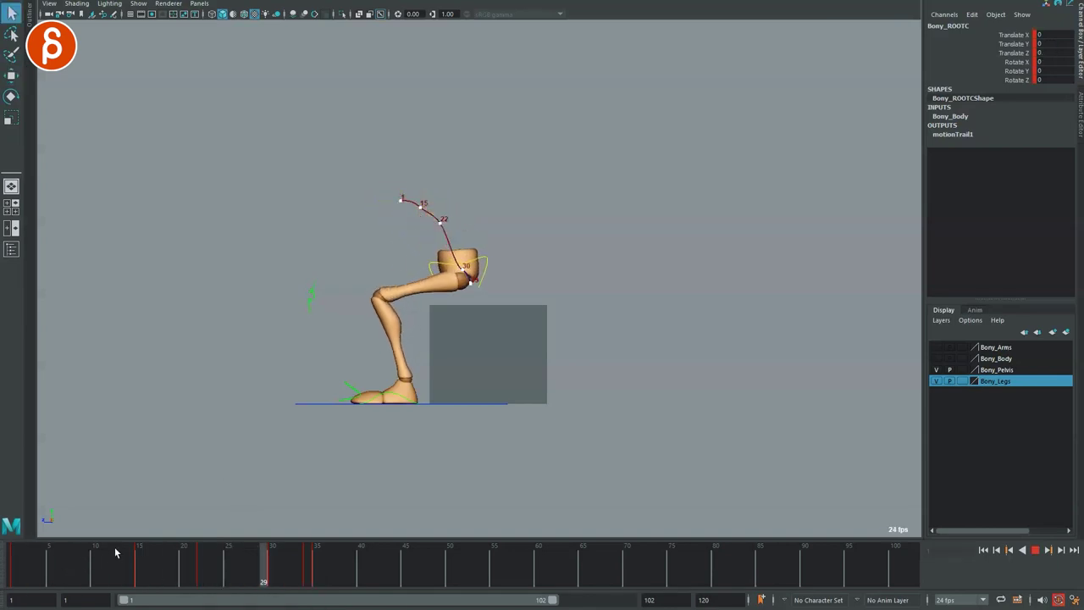
key(alt+v)
drag(60, 581, 266, 584)
key(alt+period)
key(alt+comma)
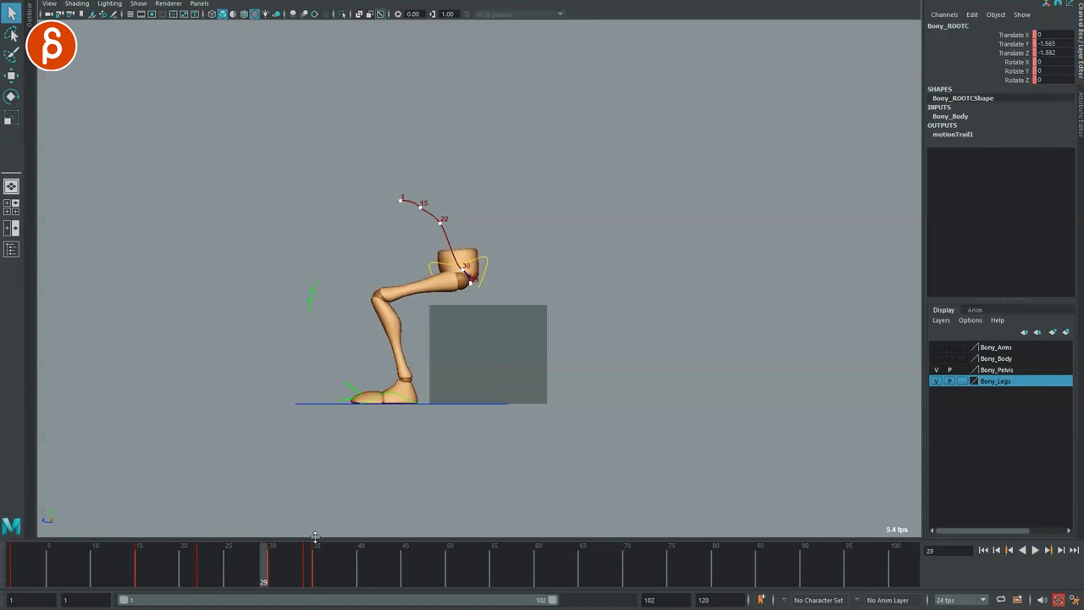
Show the Translate Y curve of Bony_ROOTC and add Translate Y keys at frames 29 and 31
key(space)
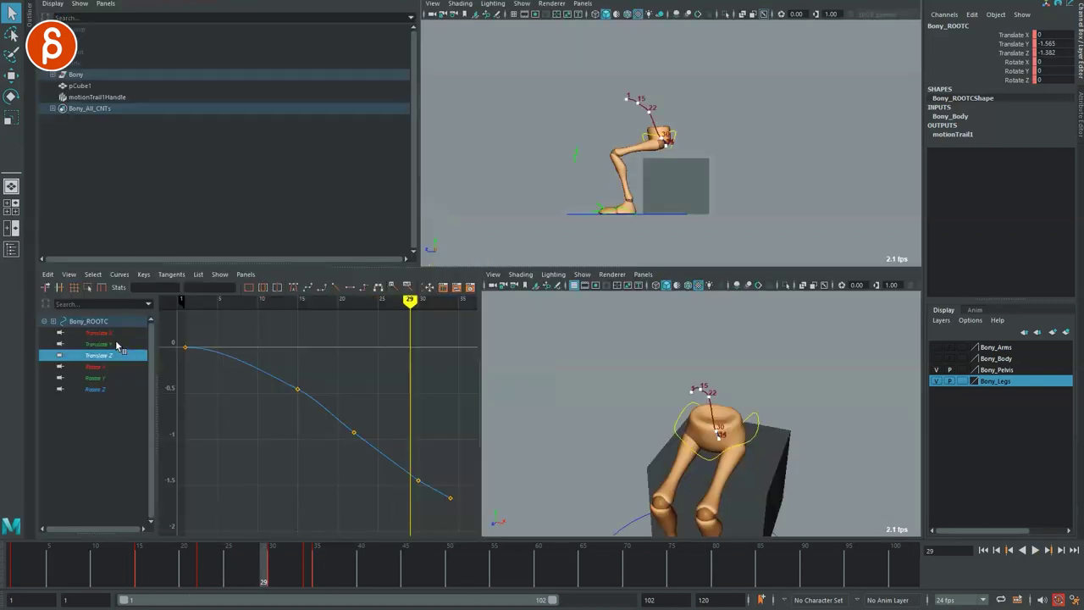
click(117, 344)
key(f)
alt+middle_drag(353, 472, 299, 435)
alt+right_drag(299, 436, 373, 453)
drag(354, 479, 367, 432)
alt+right_drag(368, 432, 377, 505)
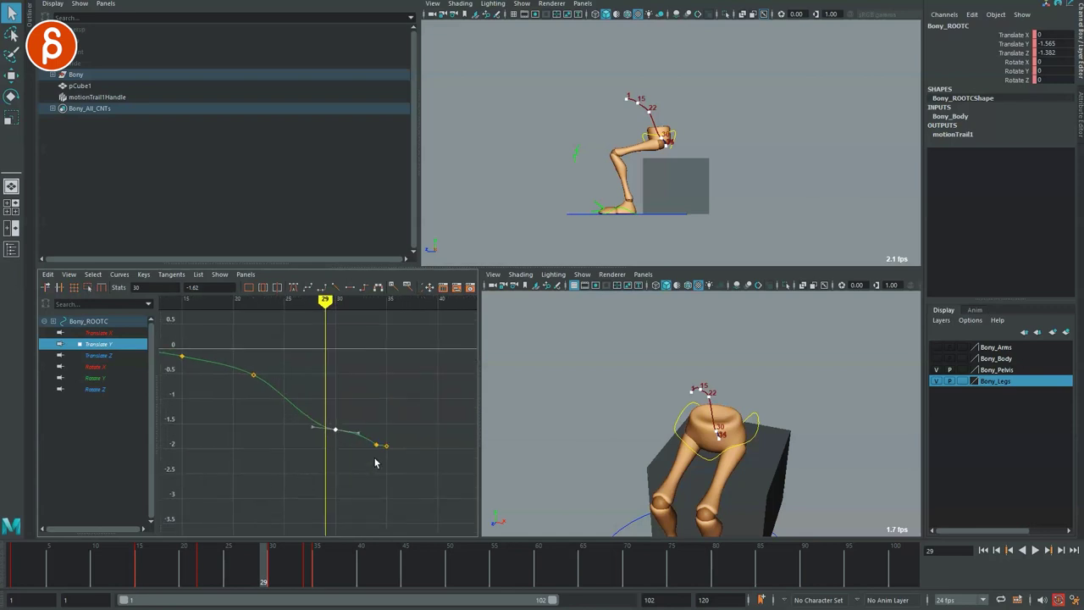
click(1014, 43)
key(w)
key(alt+period)
key(alt+period)
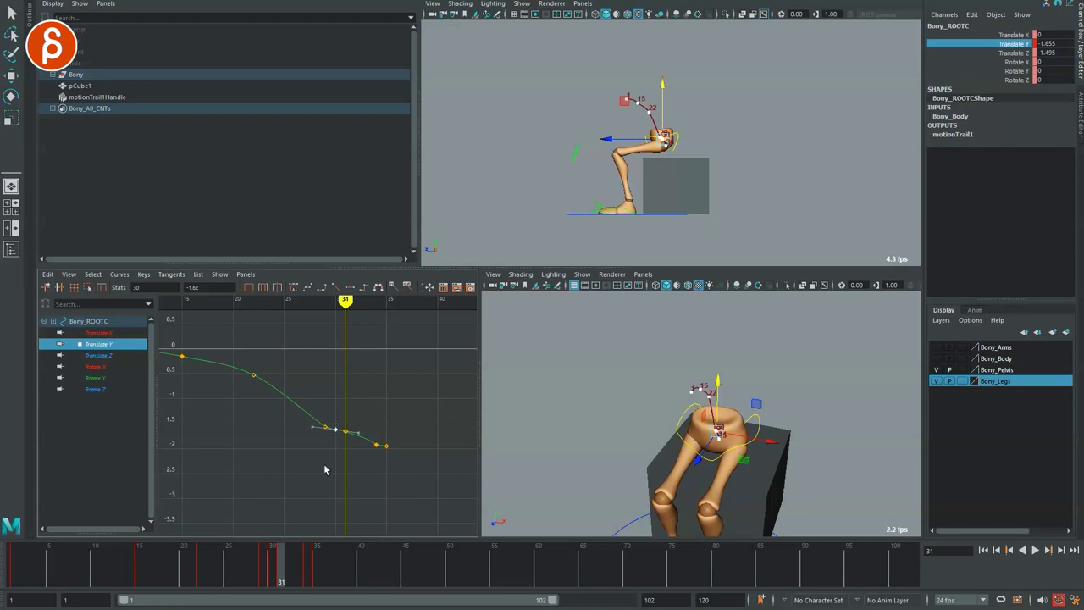
Shift the root keys from frame 31 onward two frames later and give the frame 29 and 33 Translate Y keys spline tangents
shift+drag(282, 577, 323, 581)
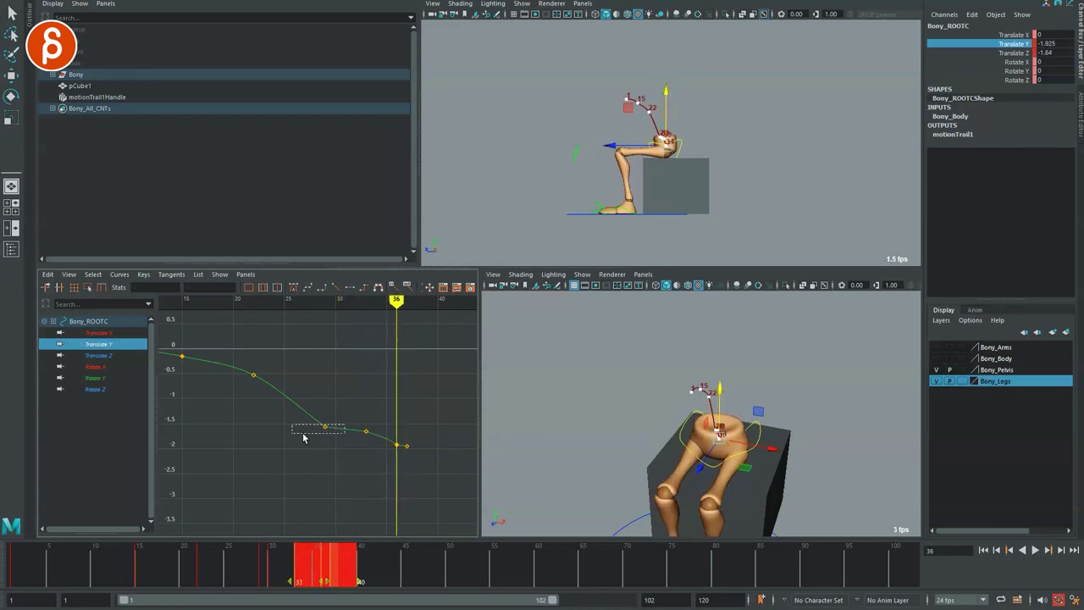
drag(293, 434, 380, 413)
click(306, 289)
key(q)
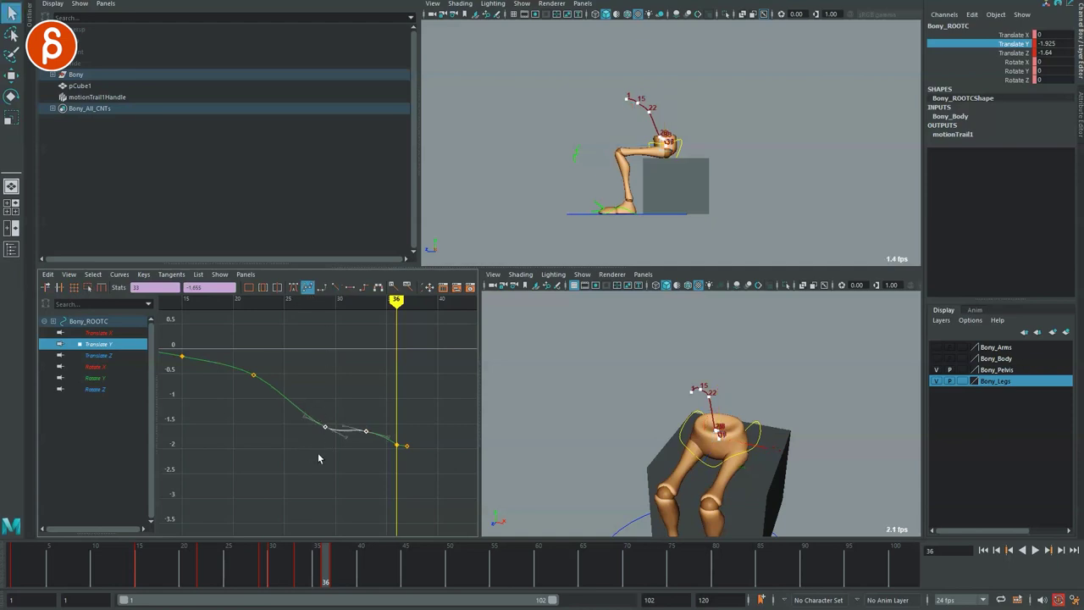
Enlarge the Translate Y curve and raise its frame 15 key to about -0.12
key(space)
key(a)
alt+right_drag(460, 436, 456, 433)
alt+middle_drag(464, 408, 535, 432)
drag(317, 177, 365, 224)
middle_drag(396, 163, 396, 159)
alt+middle_drag(460, 275, 535, 314)
click(434, 308)
key(a)
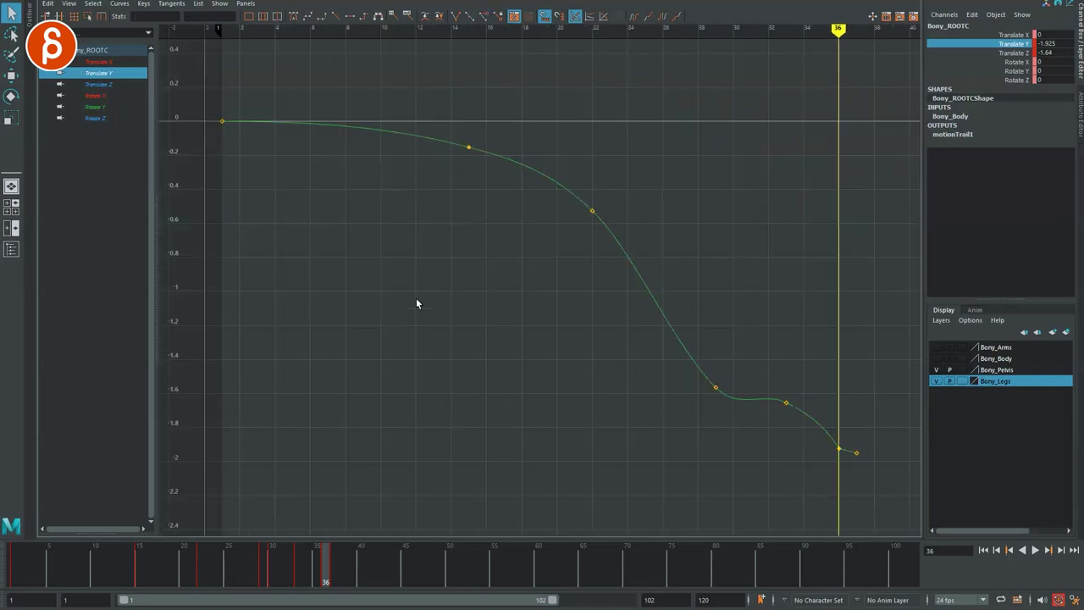
key(z)
key(w)
middle_drag(487, 140, 533, 92)
Raise the Translate Y keys at frames 29 and 33 to about -1.47 and -1.59, reshaping the curve's tangents
alt+middle_drag(592, 387, 492, 339)
click(571, 217)
drag(575, 327, 616, 342)
middle_drag(636, 321, 591, 303)
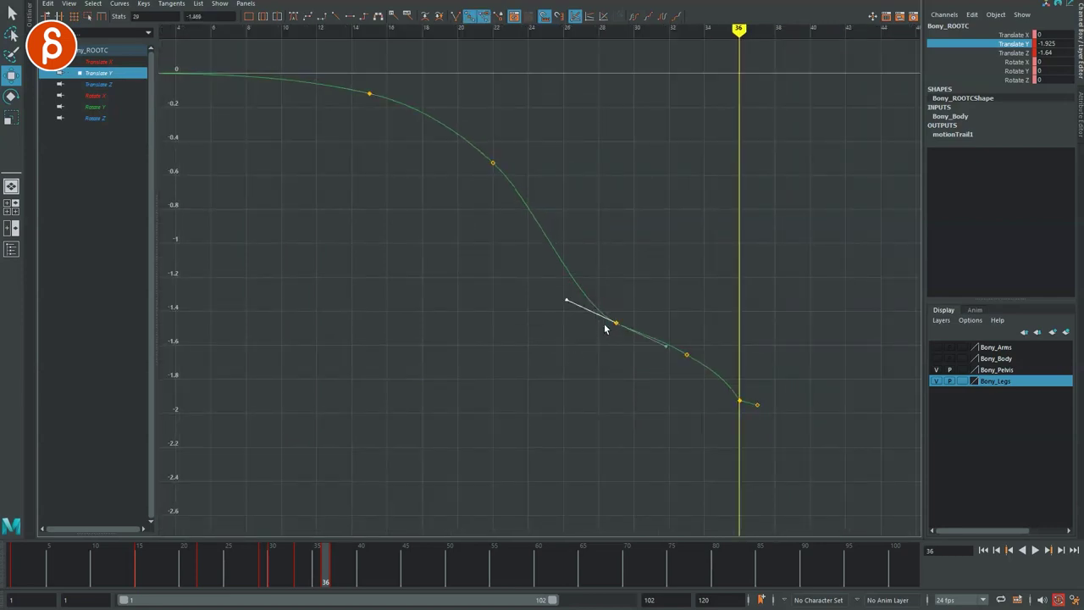
drag(667, 388, 713, 332)
shift+middle_drag(710, 336, 687, 310)
click(737, 400)
key(space)
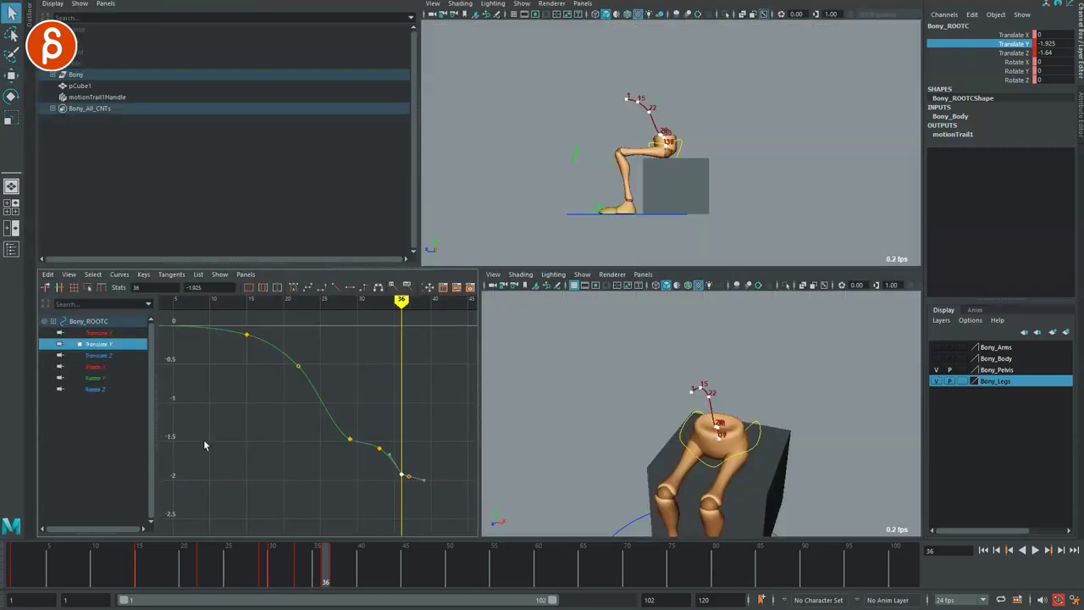
Apply spline tangents to the Translate Z keys from frame 15 to frame 30
click(101, 354)
key(f)
drag(390, 506, 286, 383)
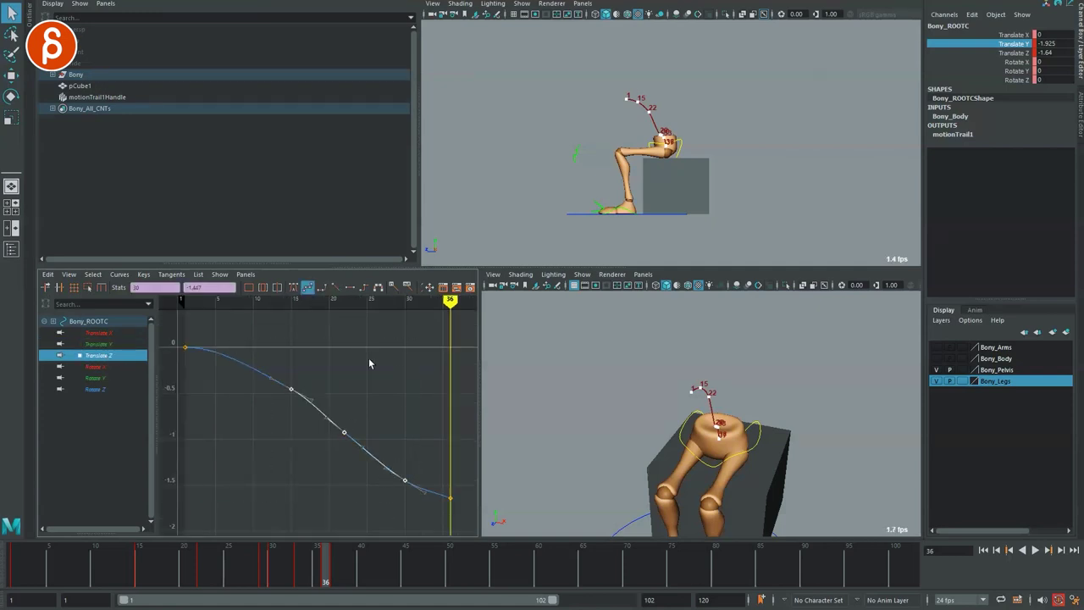
Play and scrub the sitting motion in the side view, ending on frame 32
key(space)
key(alt+v)
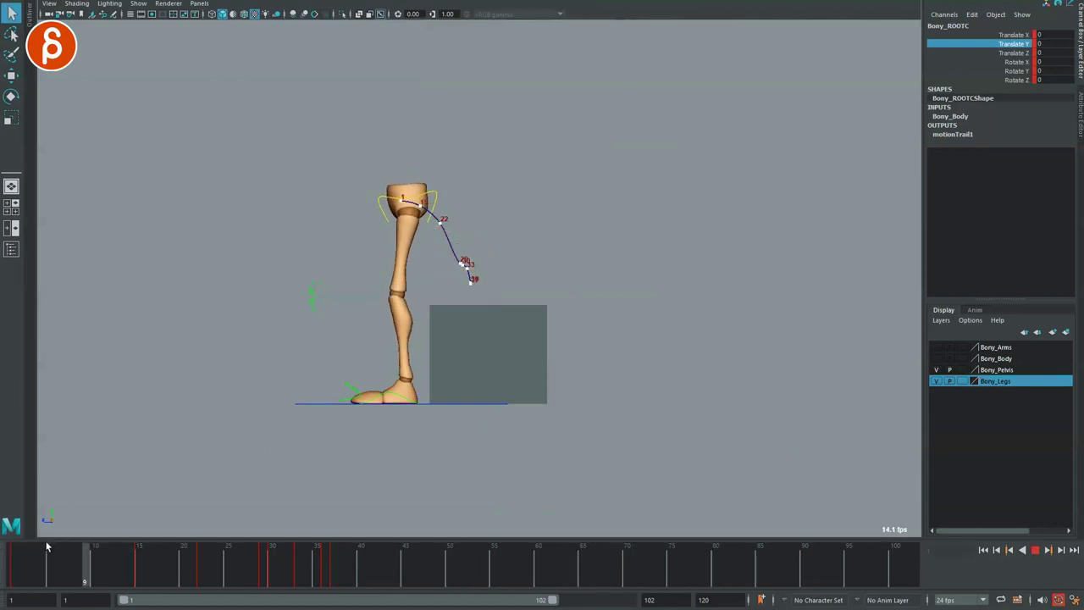
drag(56, 563, 211, 589)
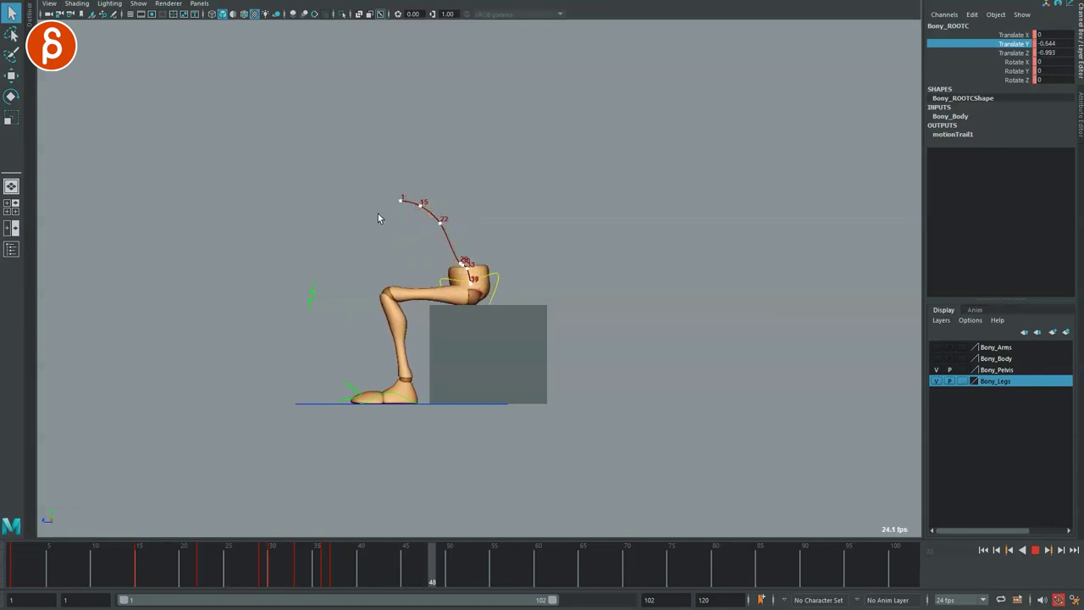
drag(270, 570, 291, 573)
Show the Translate Y and Z curves together, key Translate Z at frame 29 and move its frame 30 key to frame 33
key(space)
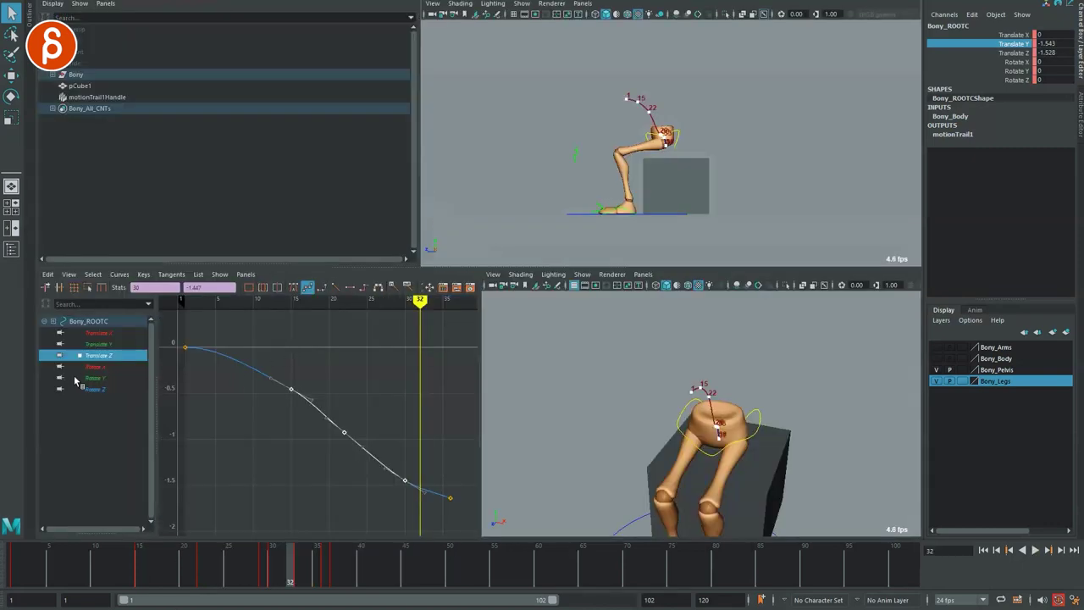
click(386, 507)
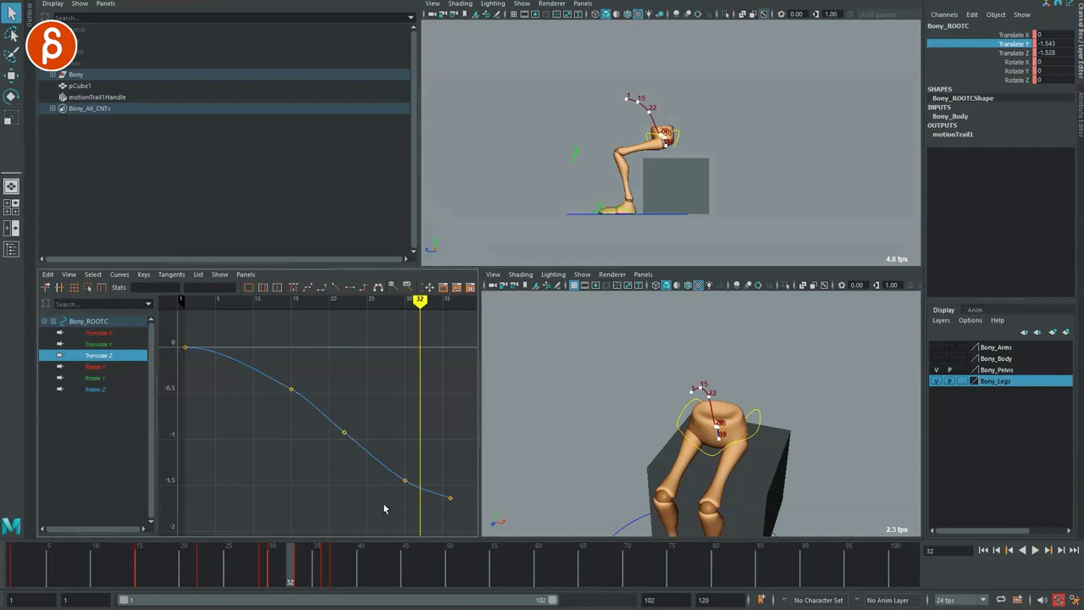
ctrl+click(98, 344)
key(space)
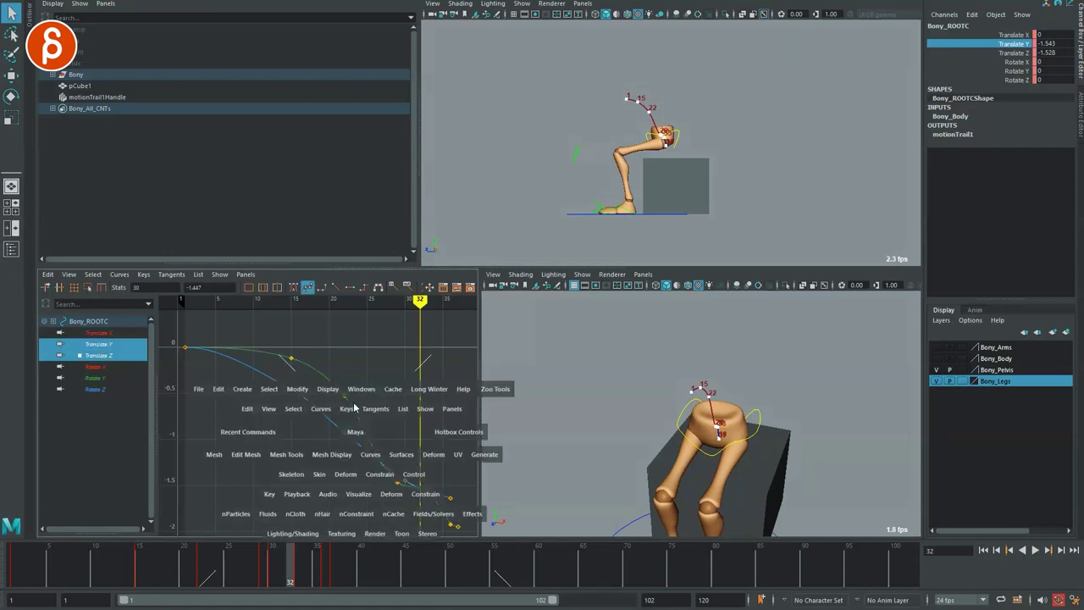
click(1008, 53)
drag(253, 539, 263, 570)
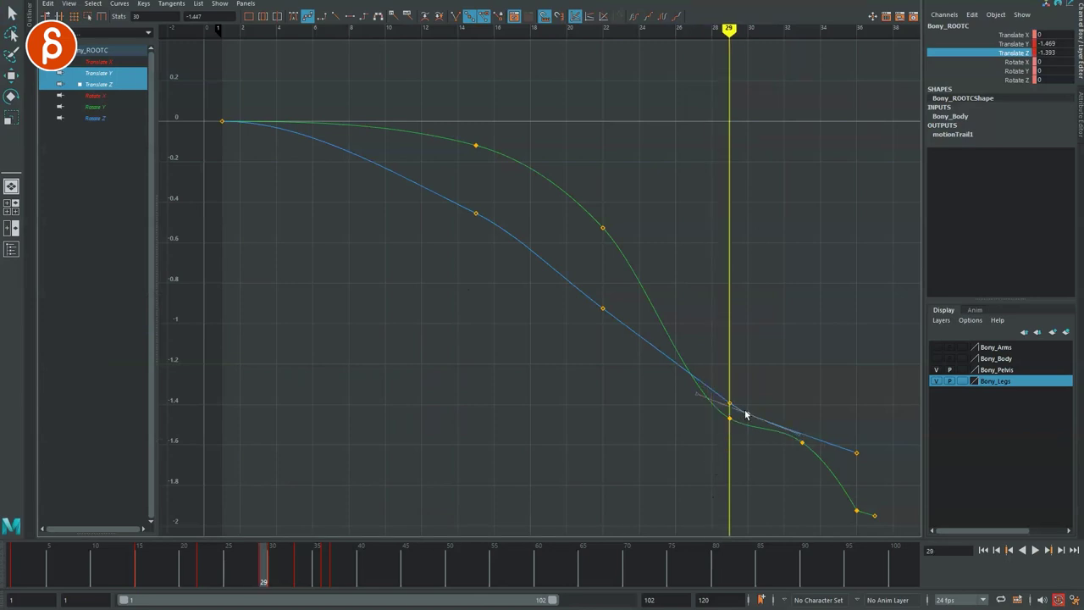
key(w)
middle_drag(772, 396, 830, 399)
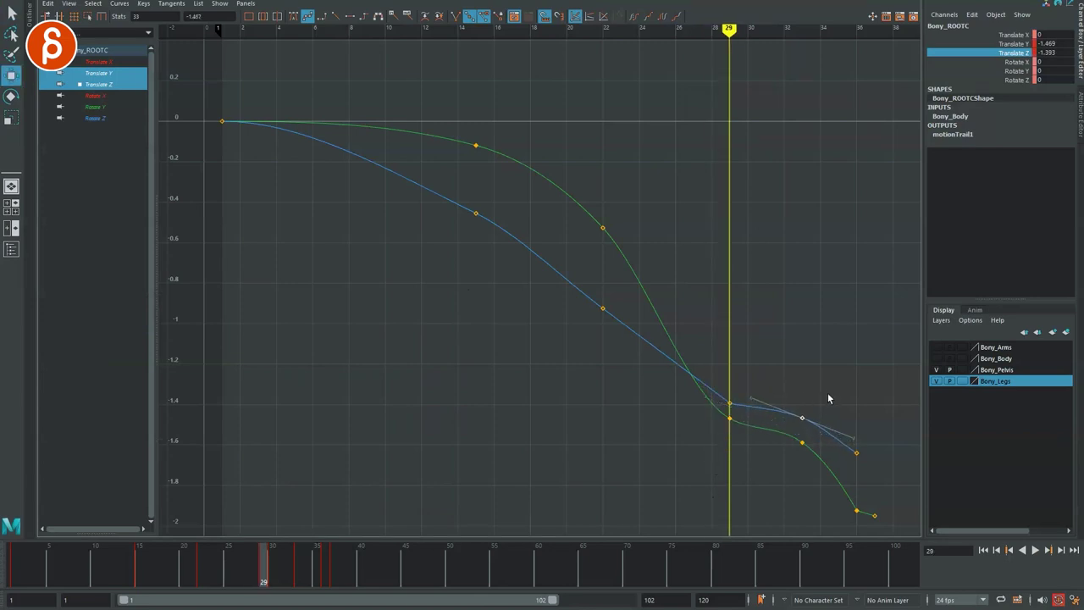
Smooth the Translate Z tangents at frame 29 and raise the frame 36 Translate Z key to -1.54
click(728, 404)
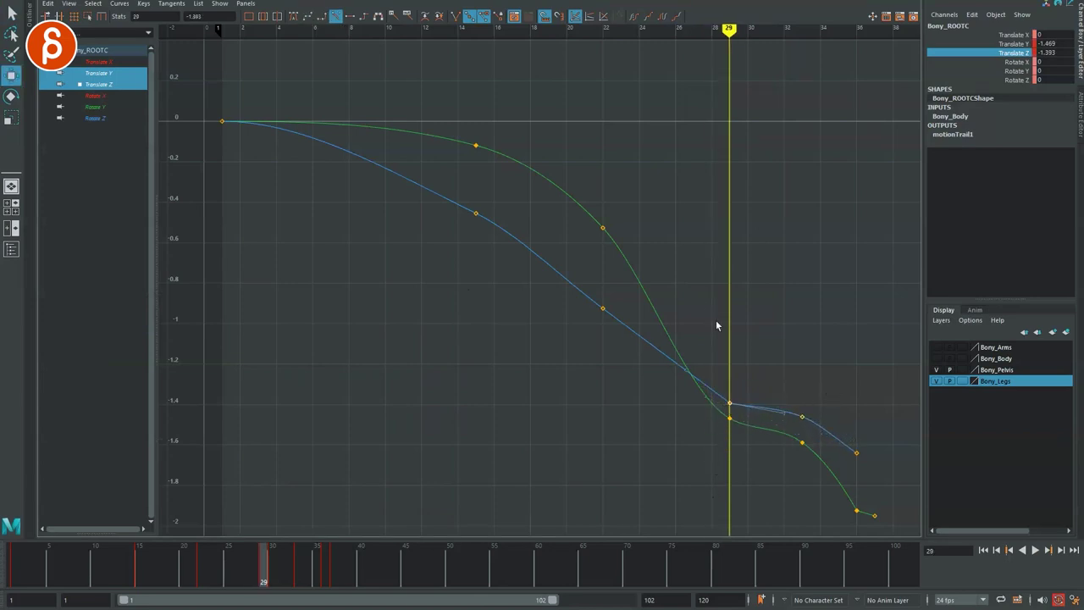
click(307, 15)
middle_drag(689, 386, 678, 386)
click(854, 453)
middle_drag(849, 455, 879, 408)
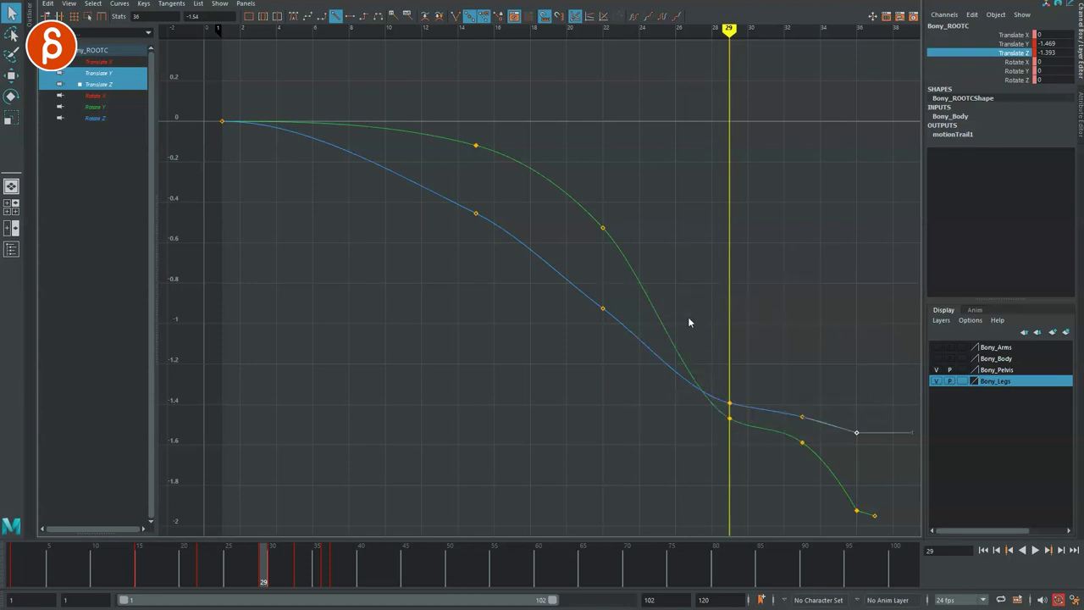
Play the revised sitting animation from frame 1 in the enlarged side view
key(space)
key(space)
click(15, 577)
key(alt+v)
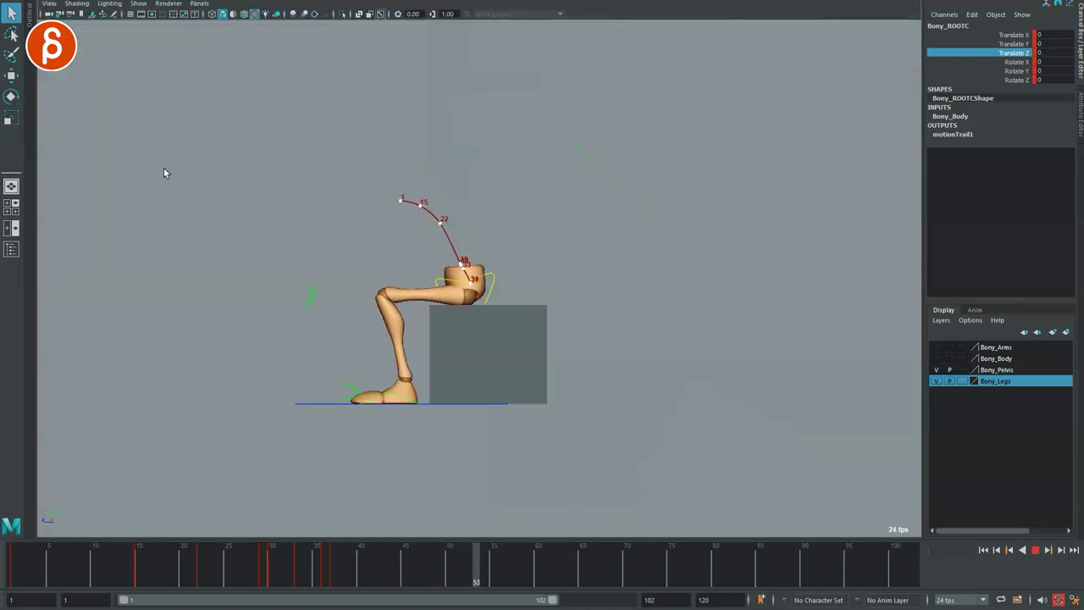
Hide every object type in the side view except polygons
click(138, 3)
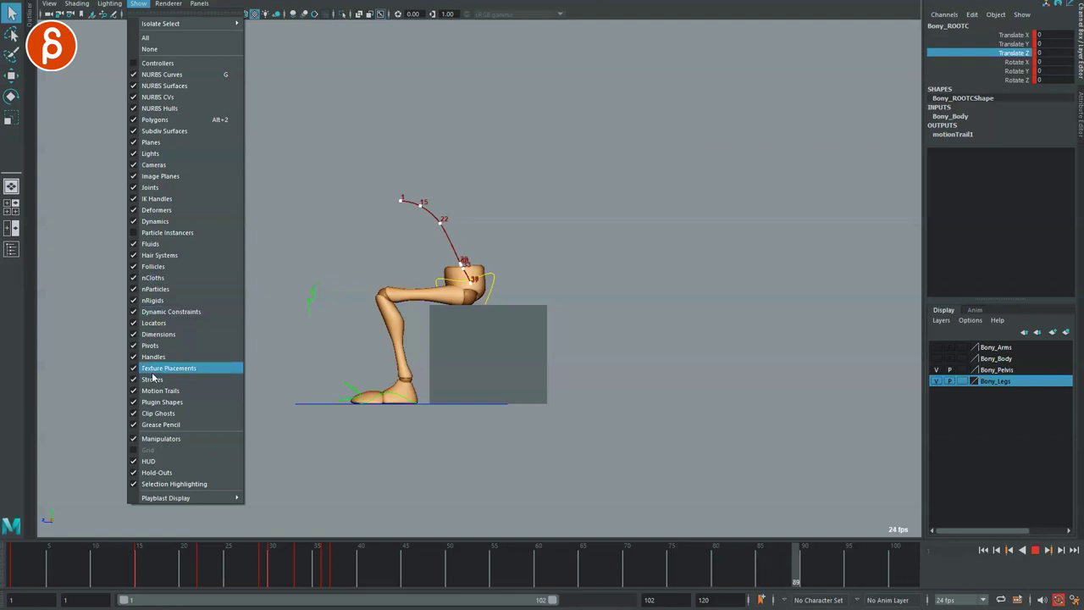
click(82, 63)
click(137, 4)
click(148, 51)
click(138, 3)
click(154, 119)
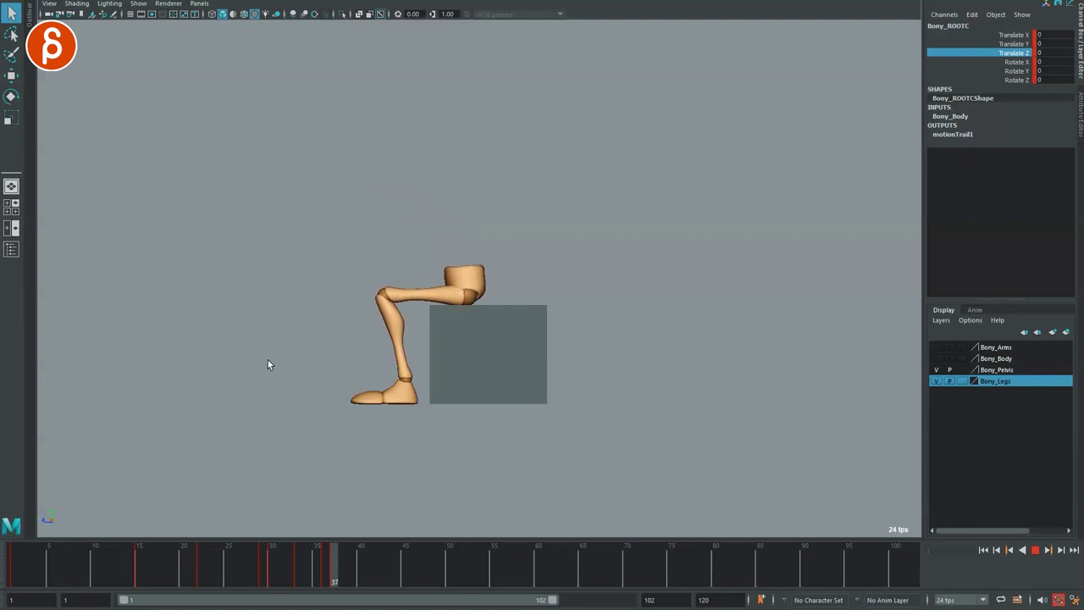
Return to frame 1 and show the Bony_Body layer along with the rig's control curves
key(Escape)
key(alt+shift+v)
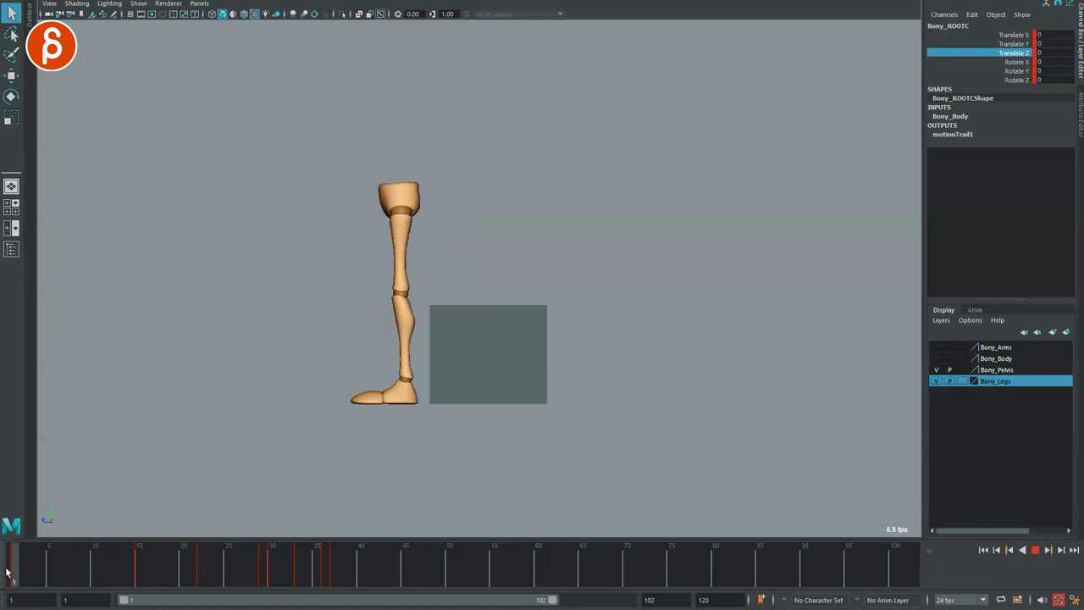
alt+middle_drag(275, 354, 343, 448)
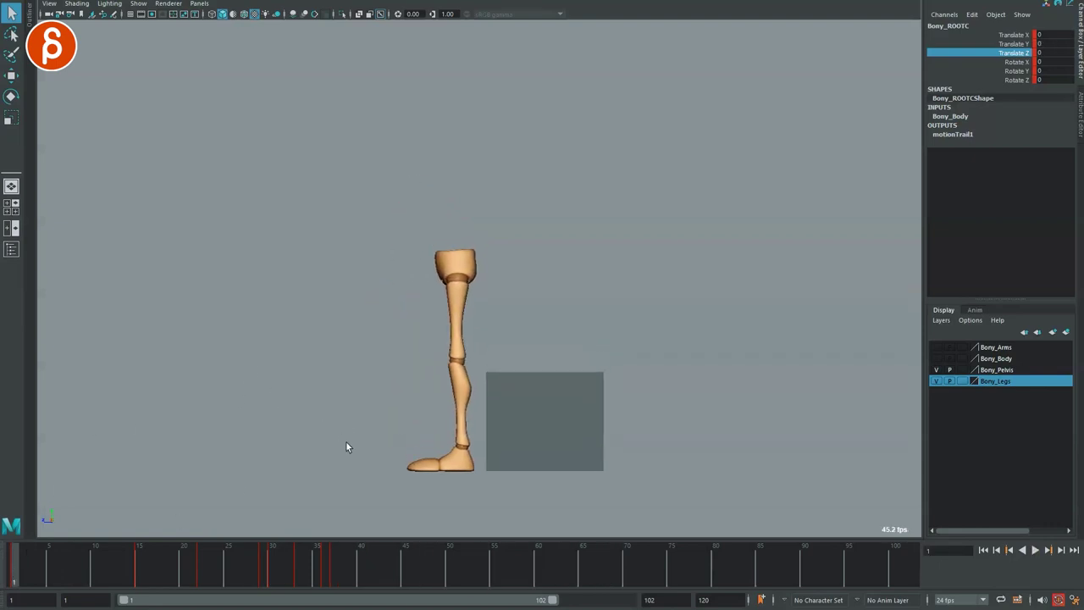
click(937, 360)
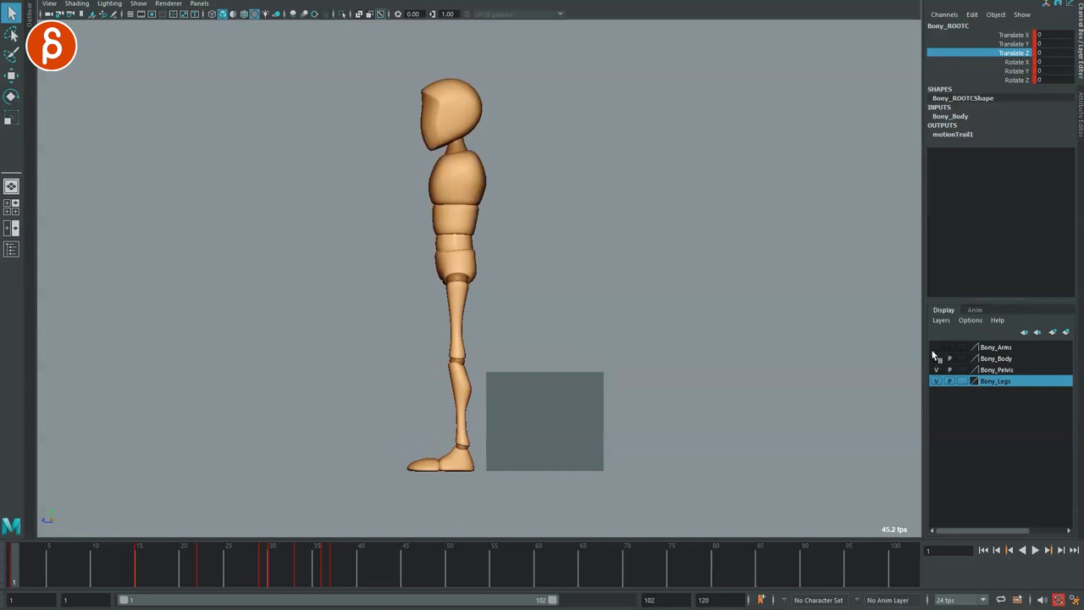
click(937, 347)
click(937, 347)
key(alt+1)
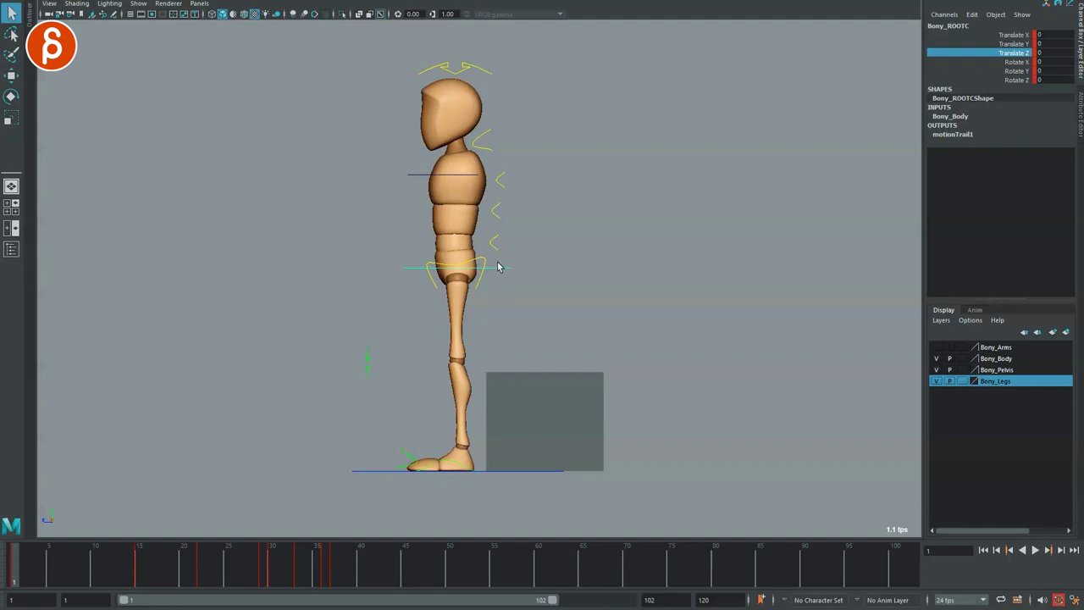
Try bending the spine, neck and head controls forward together at frame 1
drag(497, 270, 485, 136)
shift+drag(484, 80, 476, 64)
key(e)
drag(415, 108, 403, 117)
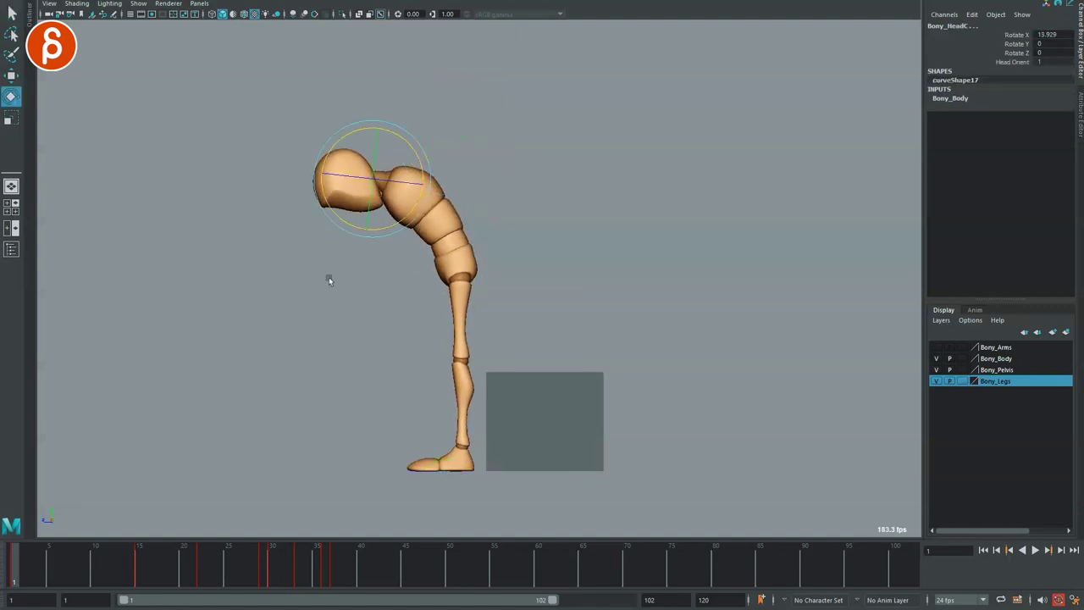
key(ctrl+z)
key(q)
key(alt+1)
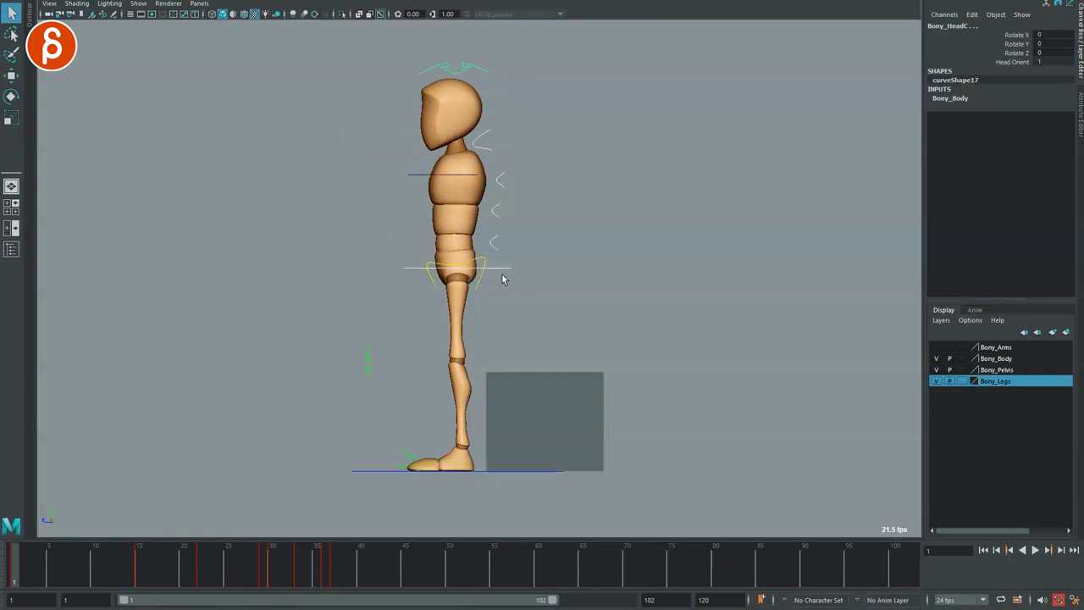
Select the spine, neck and head controls and key their upright pose at frame 1
drag(505, 284, 506, 284)
key(alt+1)
key(alt+1)
drag(508, 252, 490, 222)
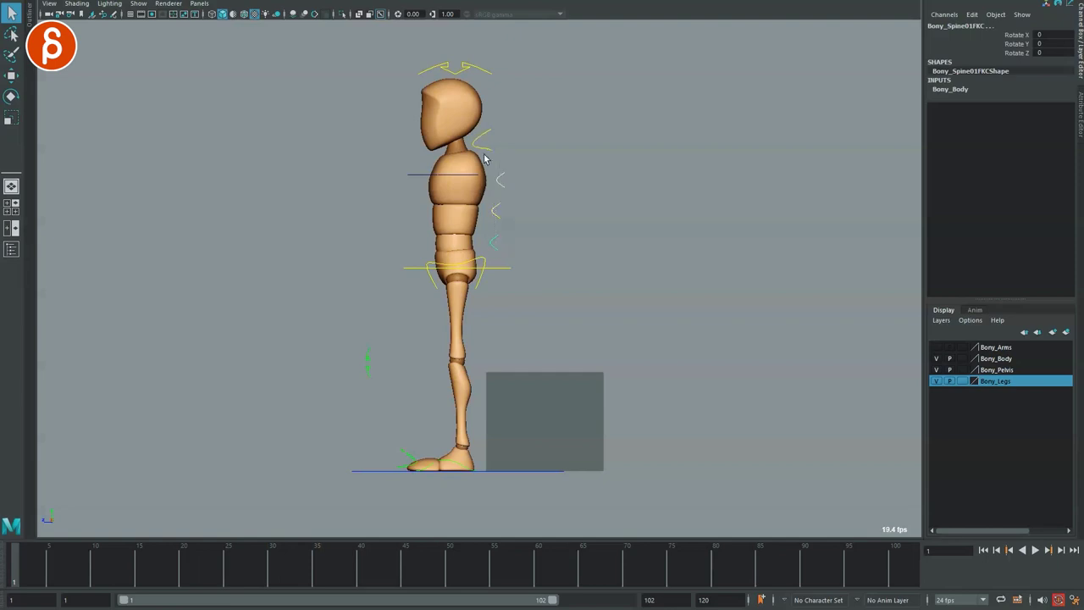
click(488, 71)
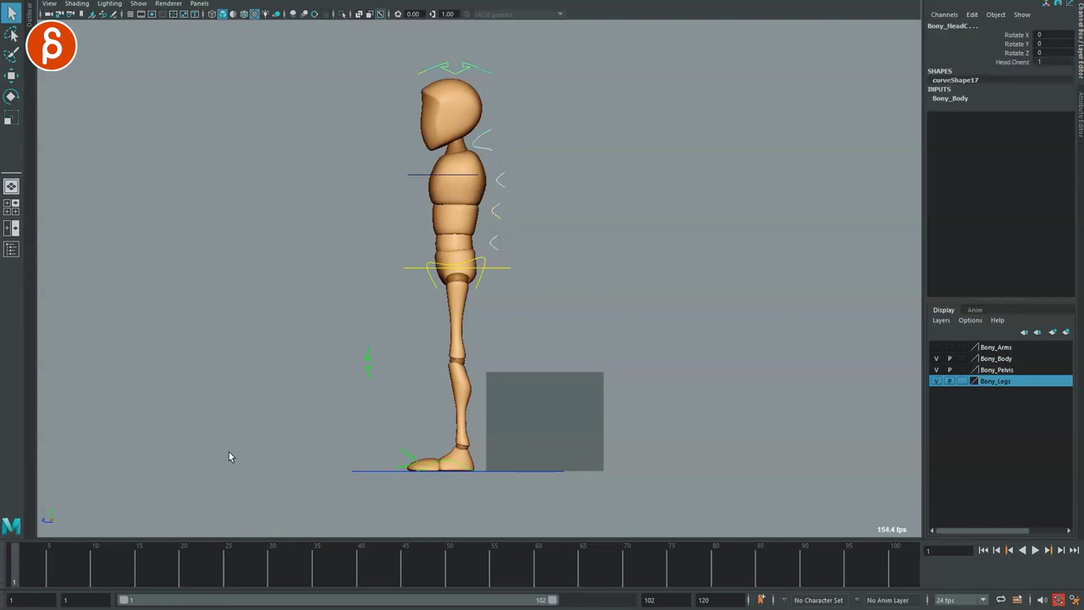
At frame 36, bend the selected spine, neck and head controls forward to a Rotate X of about 13.5
drag(20, 575, 323, 582)
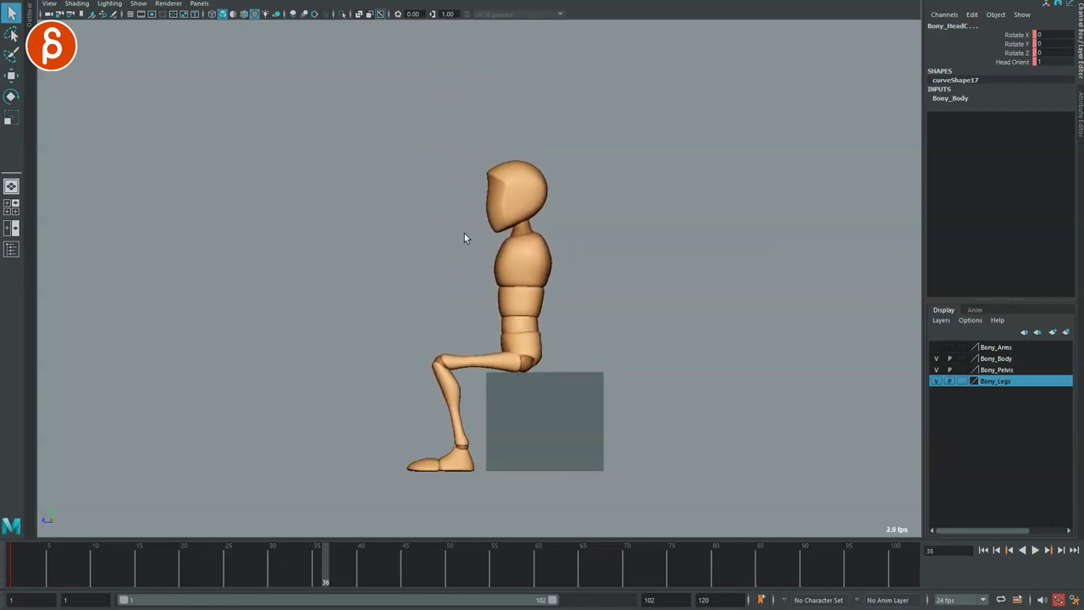
key(e)
drag(476, 187, 465, 197)
key(q)
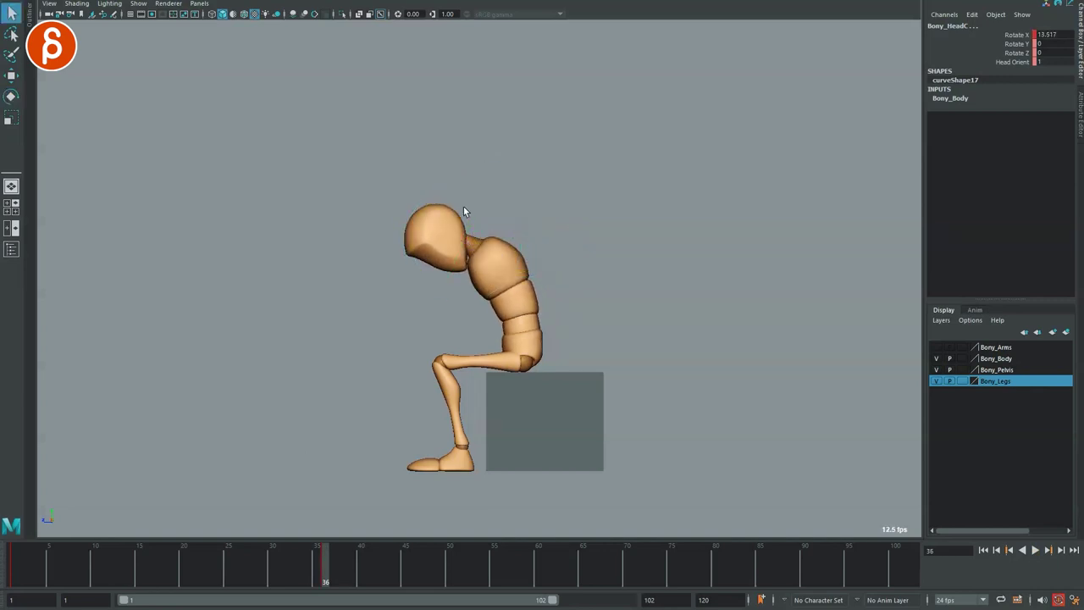
Rotate the neck and head back up at frame 36 so the face looks forward
click(477, 226)
key(Down)
key(e)
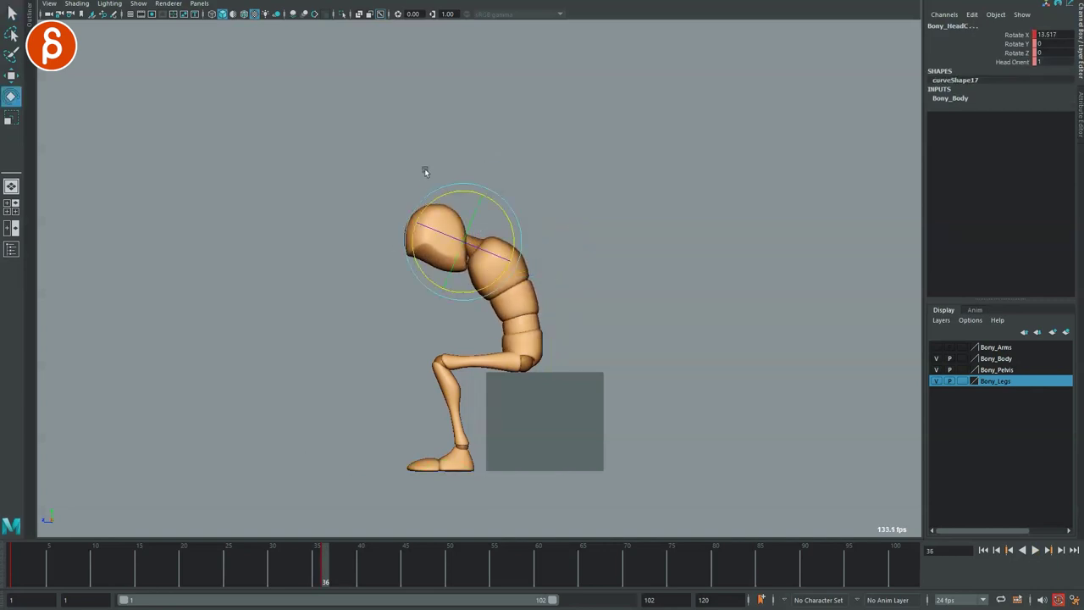
drag(451, 192, 485, 213)
key(q)
Select the spine, neck and head controls and bend them further forward at frame 46, to a spine Rotate X of about 24.3
click(526, 247)
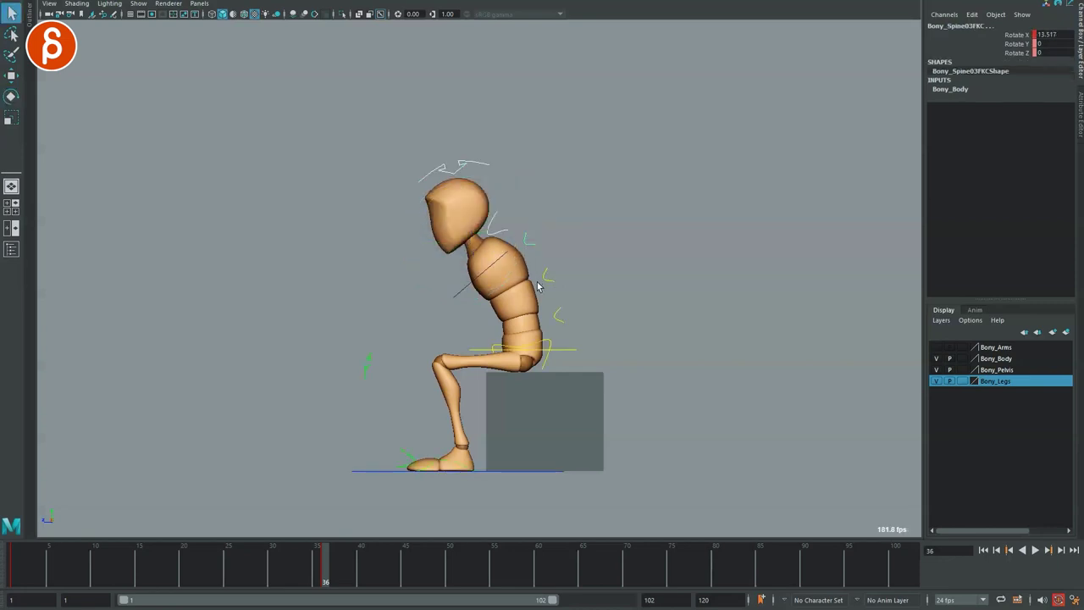
key(alt+v)
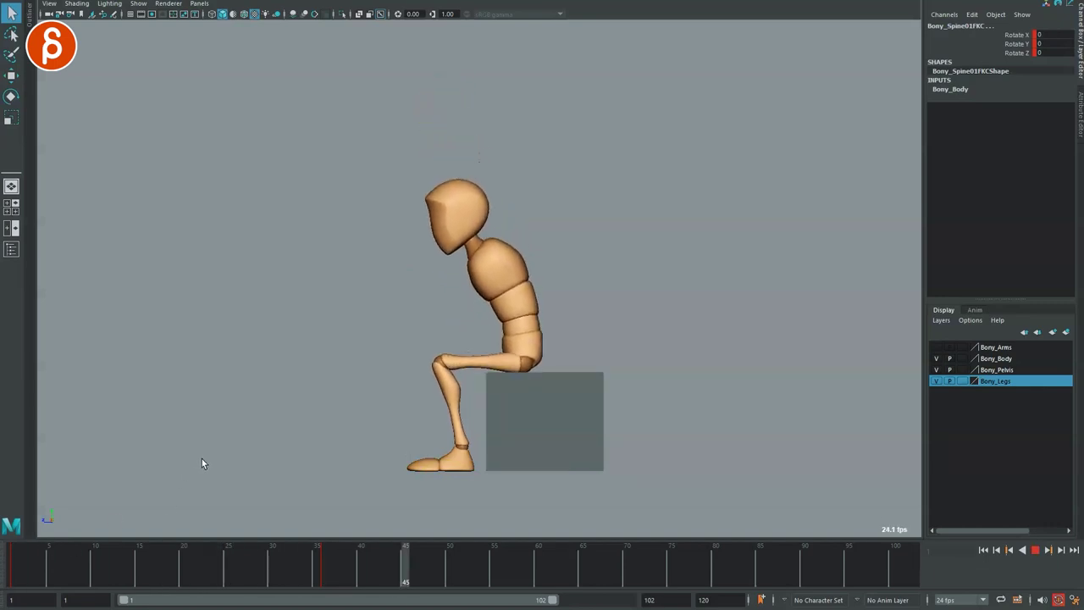
key(alt+v)
drag(310, 573, 414, 579)
key(e)
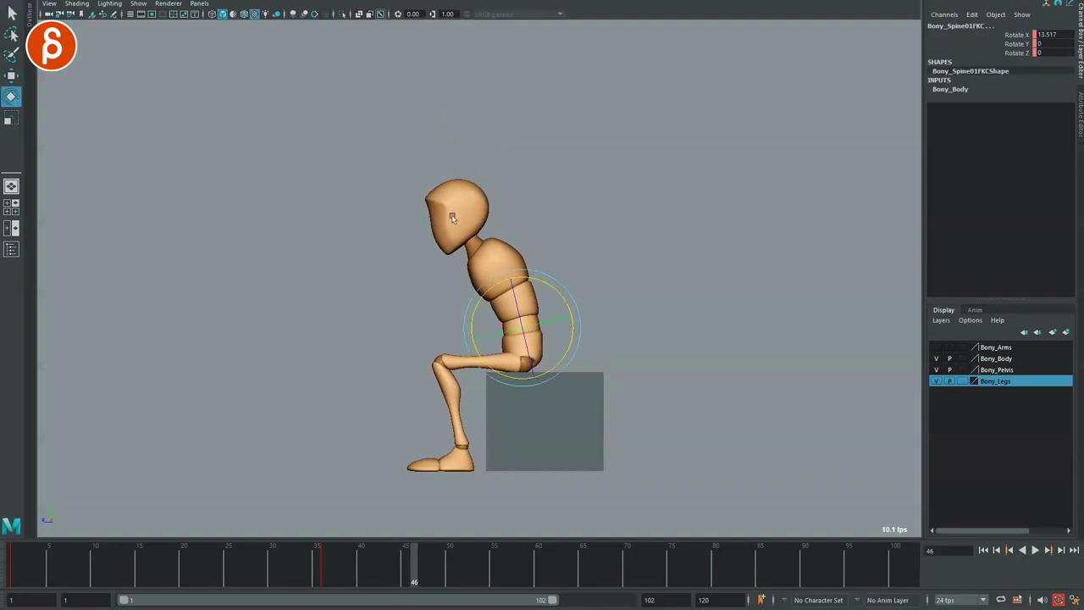
drag(520, 276, 523, 280)
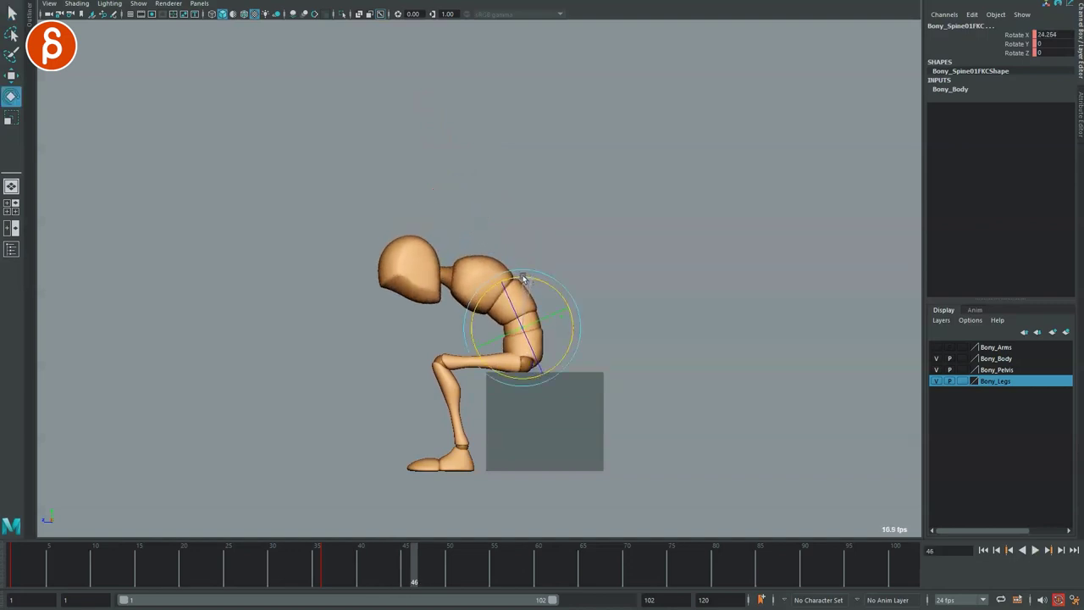
Arch the selected controls backward at frame 62 and bend them slightly forward at frame 72, to a spine Rotate X of about 6.3
drag(417, 583, 556, 581)
drag(542, 281, 572, 281)
drag(556, 576, 645, 579)
drag(555, 285, 545, 280)
At frame 78, set the selected body controls' Rotate X to 0 so the character sits upright
drag(675, 574, 699, 575)
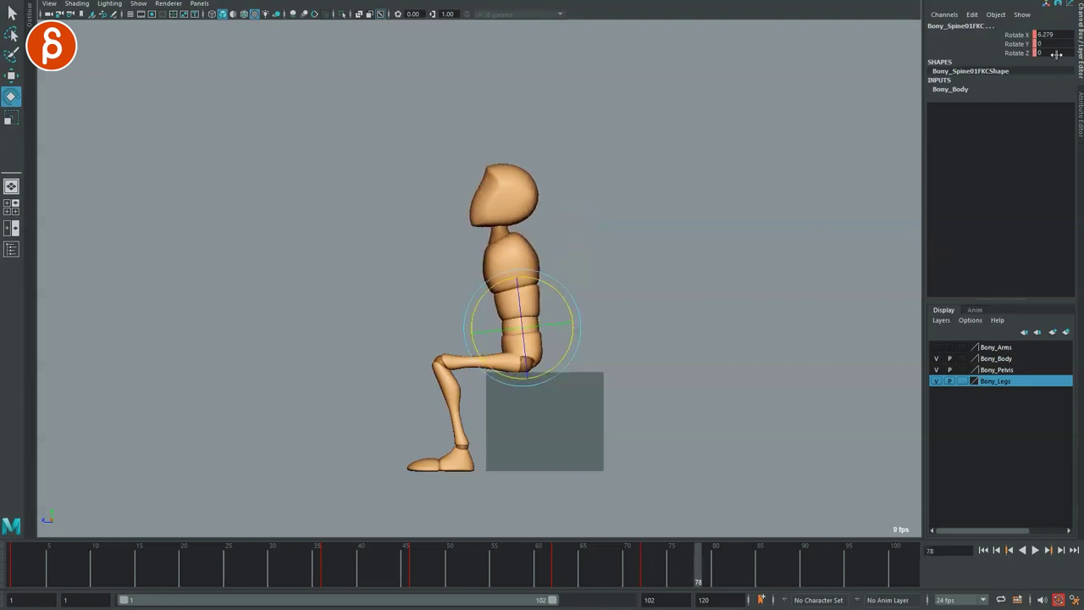
text(0)
key(Return)
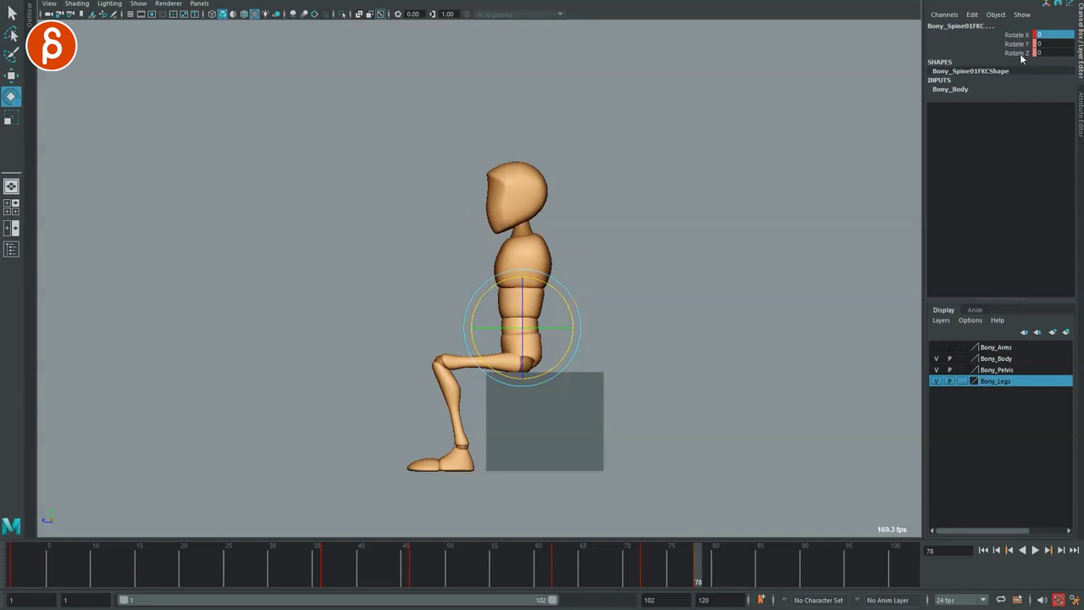
drag(1040, 34, 1052, 71)
At frame 62, rotate the head control to a Rotate X of about -11.1
key(q)
drag(303, 576, 554, 576)
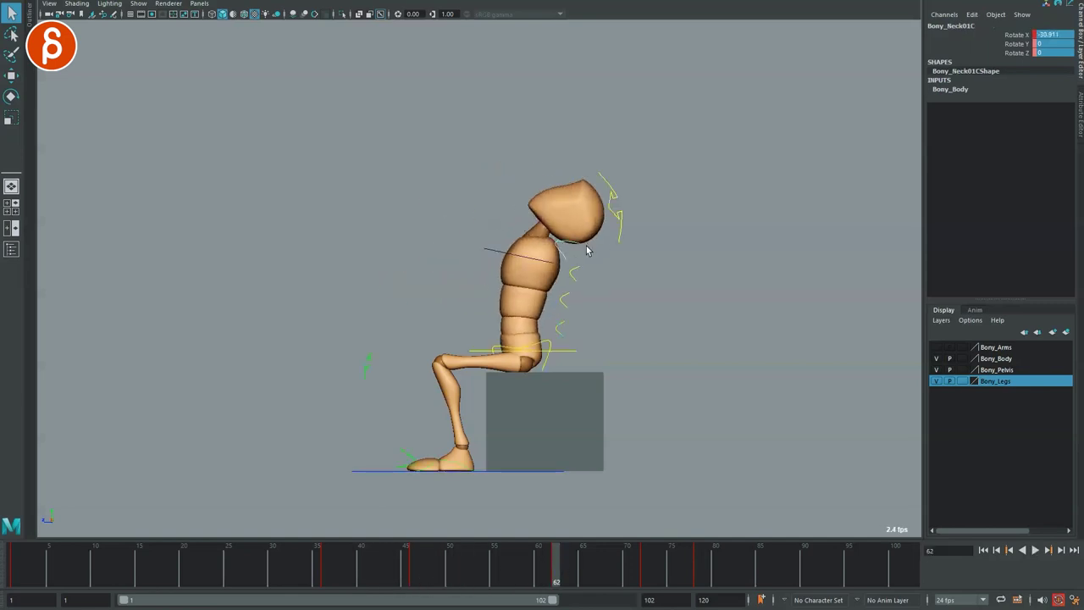
click(619, 222)
key(e)
drag(578, 178, 553, 167)
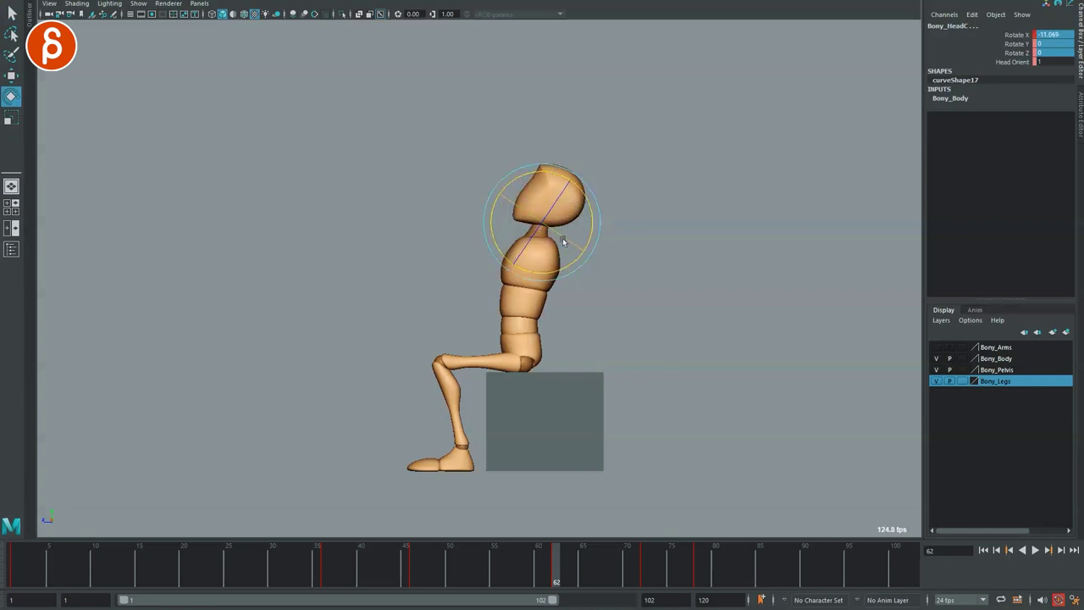
Tilt the head forward at frame 72 to a Rotate X of about 5.2 and play the animation from frame 1
click(644, 580)
drag(539, 195, 570, 309)
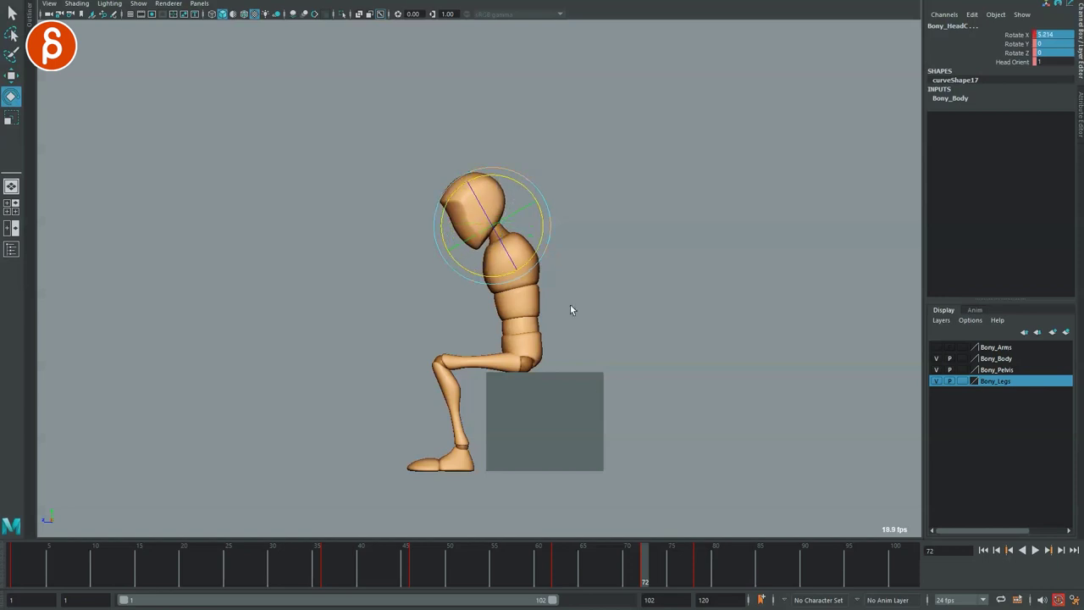
click(696, 572)
key(q)
key(alt+1)
key(alt+1)
click(14, 572)
key(alt+v)
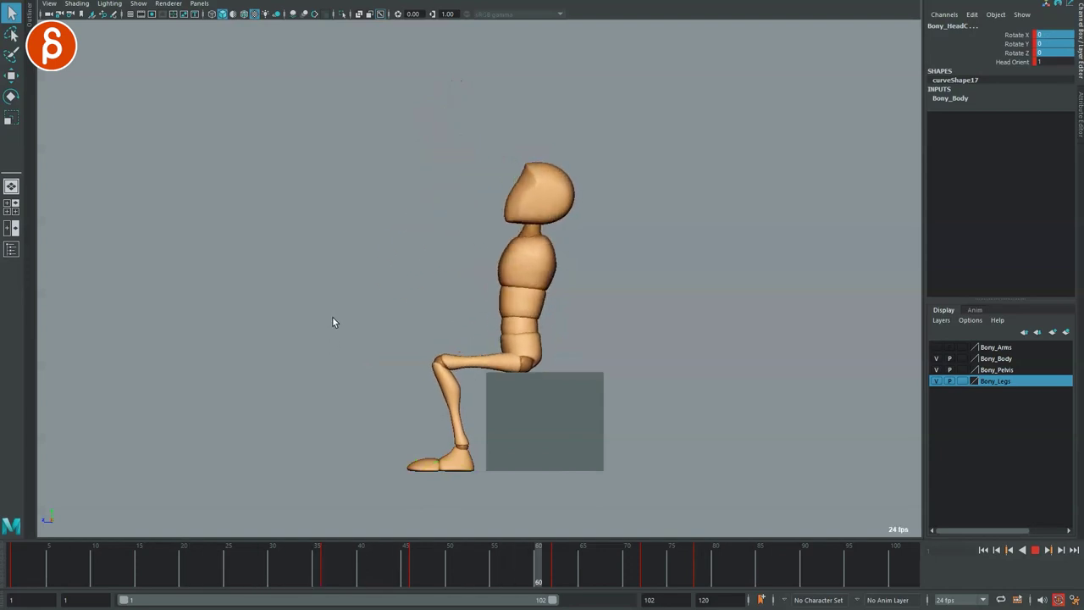
Select the spine, neck and head controls and smooth the tangents of their keys between frames 44 and 80
key(Escape)
drag(575, 299, 560, 209)
shift+drag(551, 166, 555, 144)
key(alt+1)
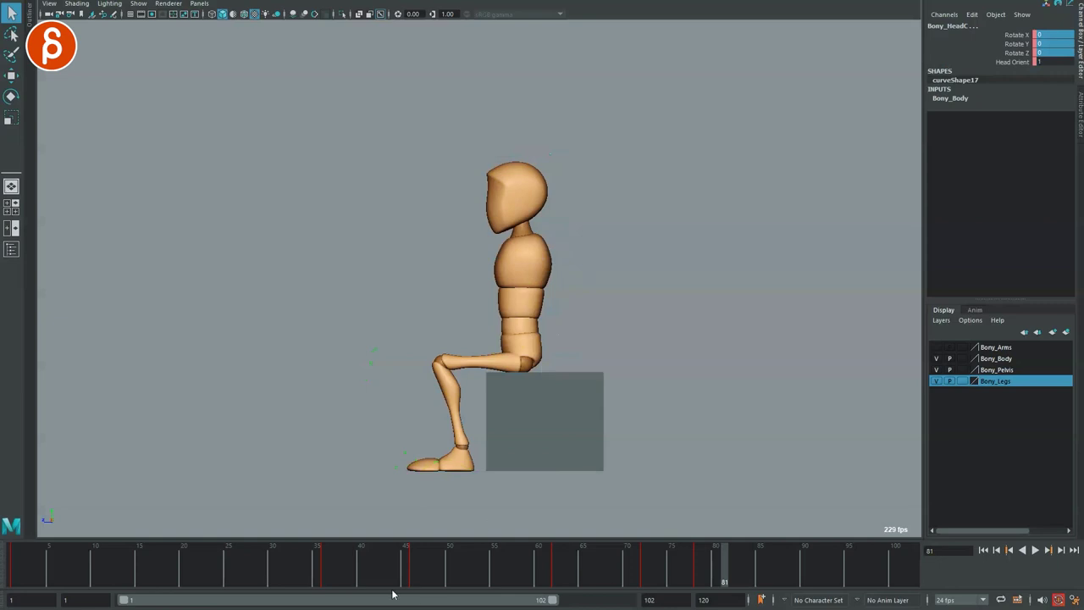
shift+drag(394, 576, 675, 573)
right_click(644, 562)
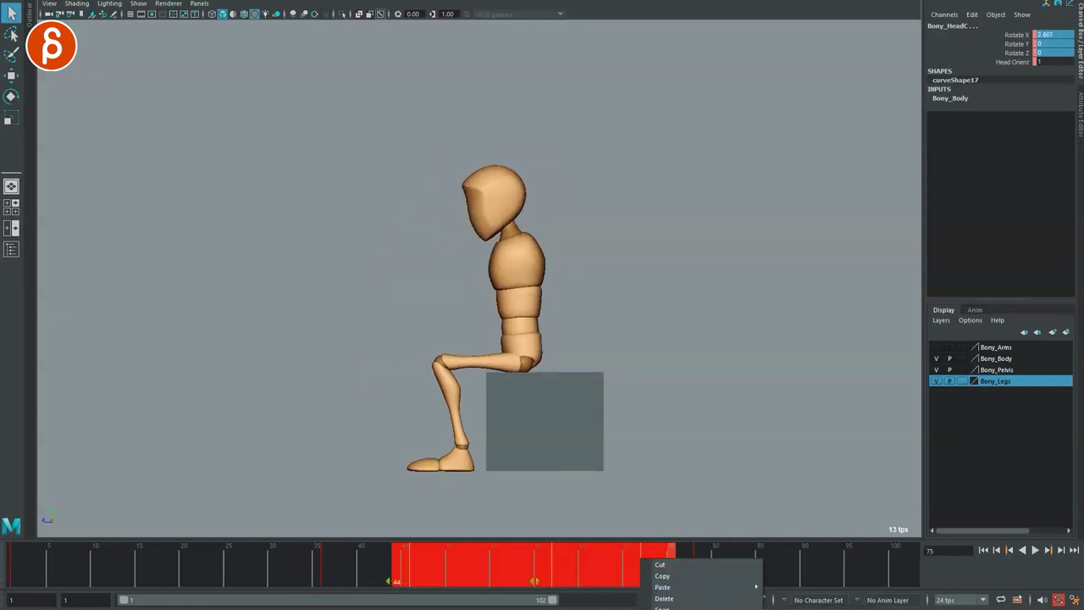
click(664, 598)
shift+drag(675, 576, 716, 576)
right_click(695, 569)
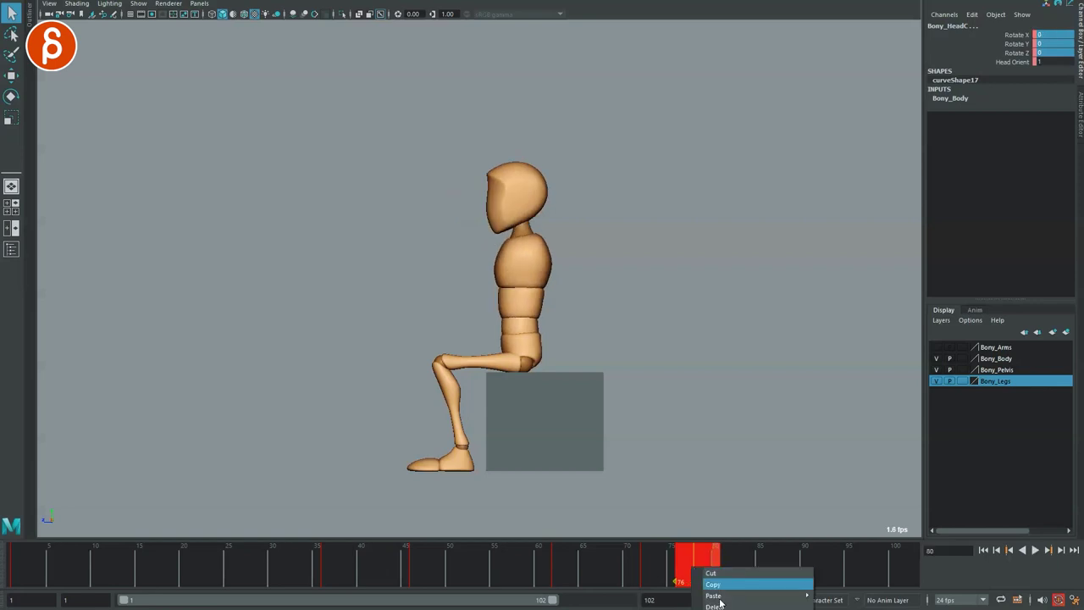
click(718, 609)
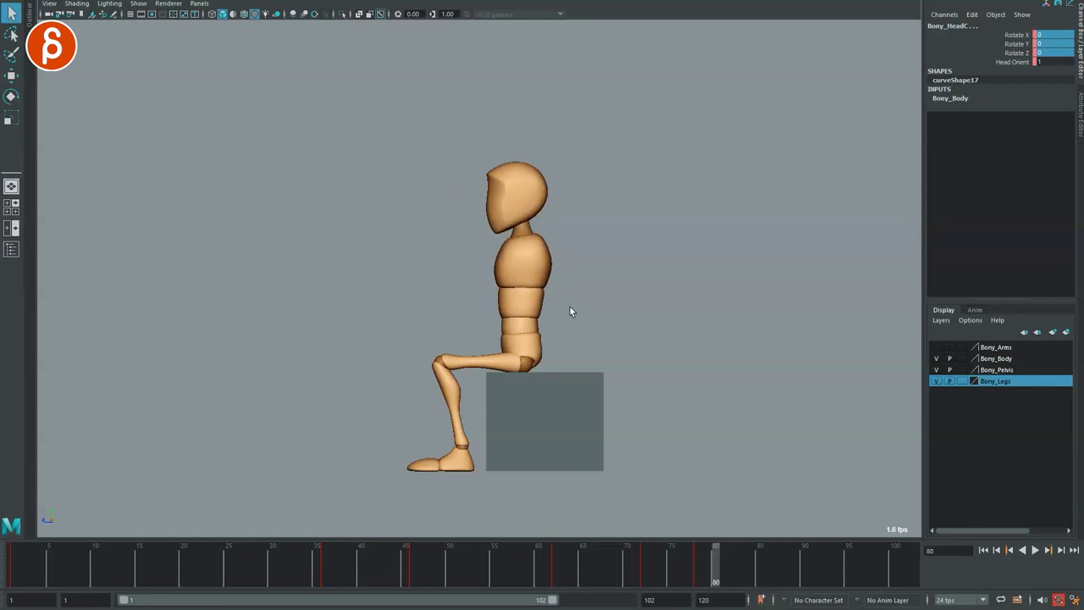
Examine the body's rotation curves in the four-view layout and step through the motion frame by frame from frame 36
key(space)
drag(283, 563, 324, 583)
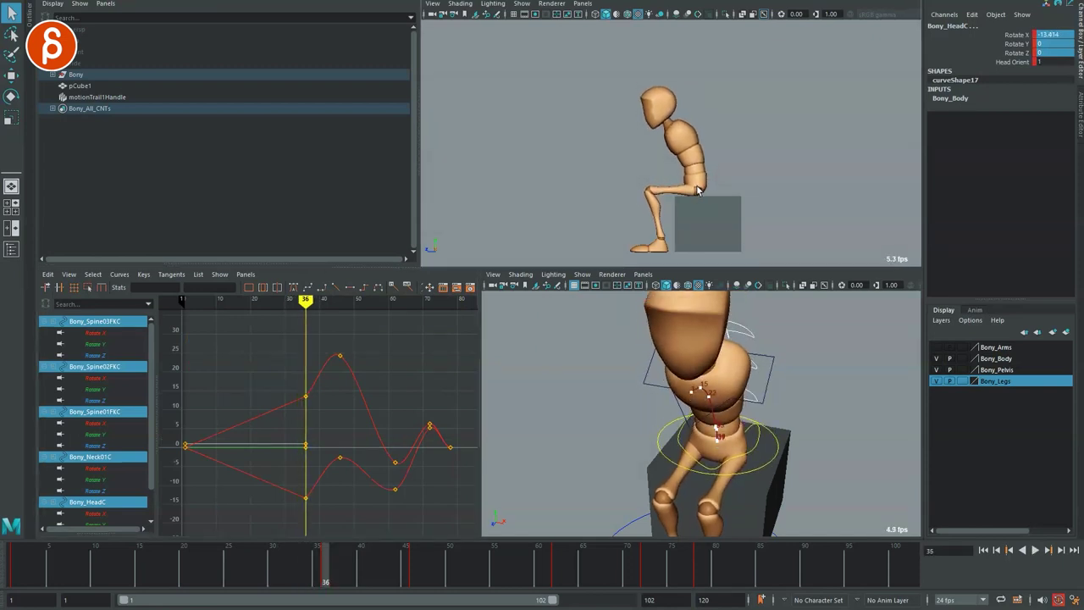
key(alt+comma)
key(alt+period)
key(alt+period)
key(alt+period)
key(alt+period)
key(alt+period)
key(alt+period)
key(alt+period)
key(alt+period)
key(alt+period)
key(space)
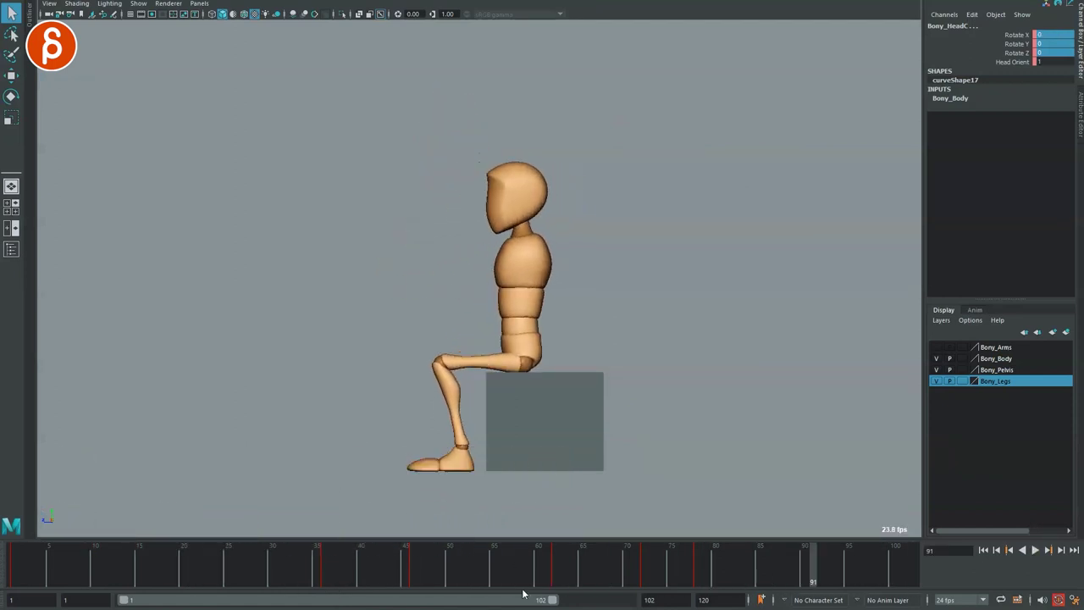
Reduce the forward head tilt at frame 72 to a Rotate X of about 3.1 and play back the sit-down
click(642, 584)
drag(520, 186, 522, 179)
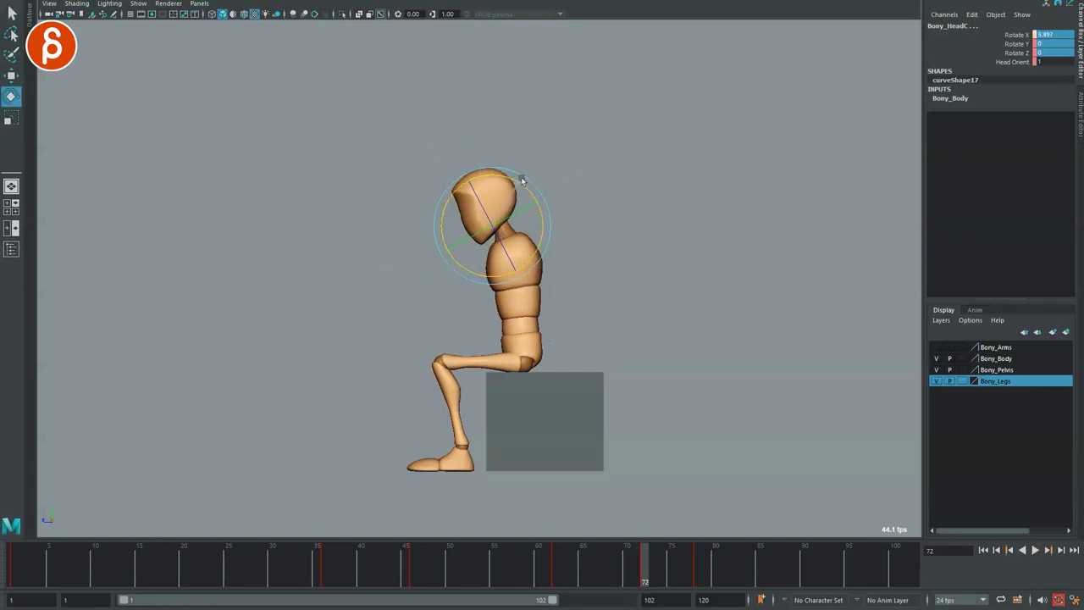
key(alt+v)
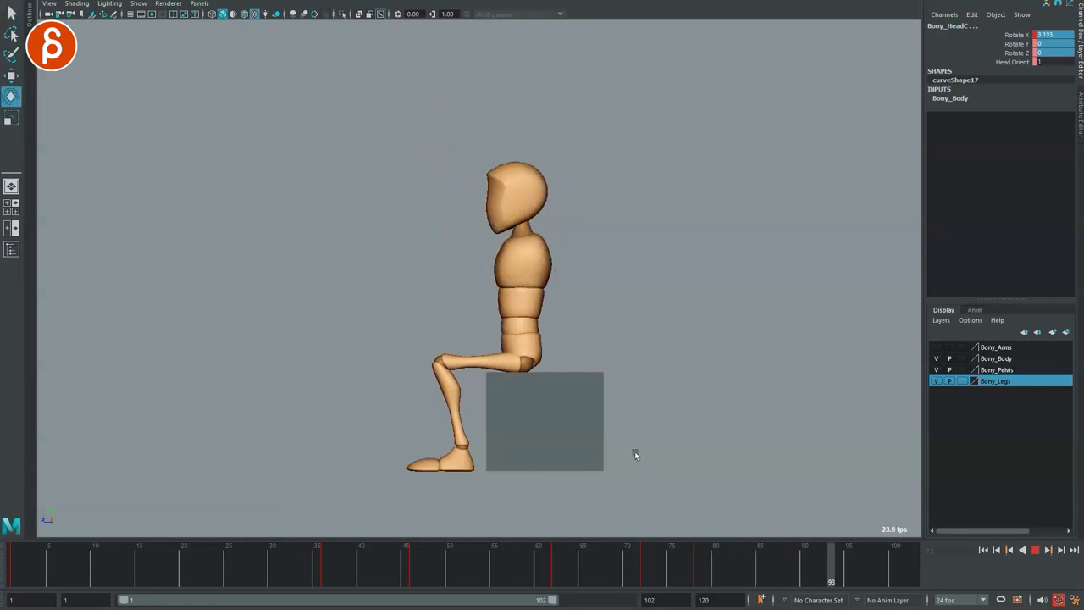
click(674, 575)
key(alt+v)
drag(745, 566, 13, 575)
key(alt+v)
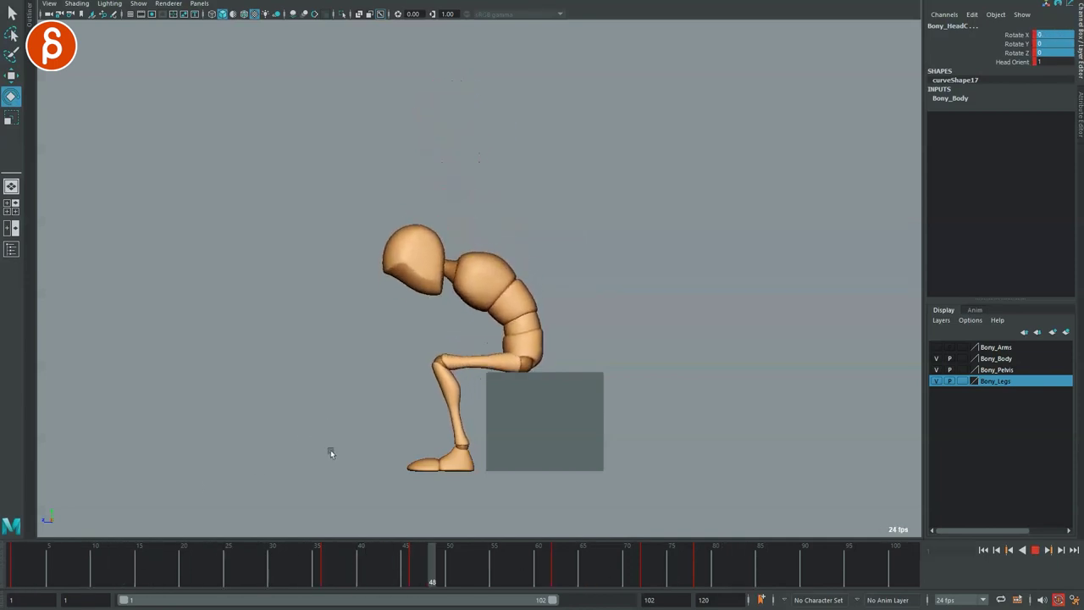
key(alt+v)
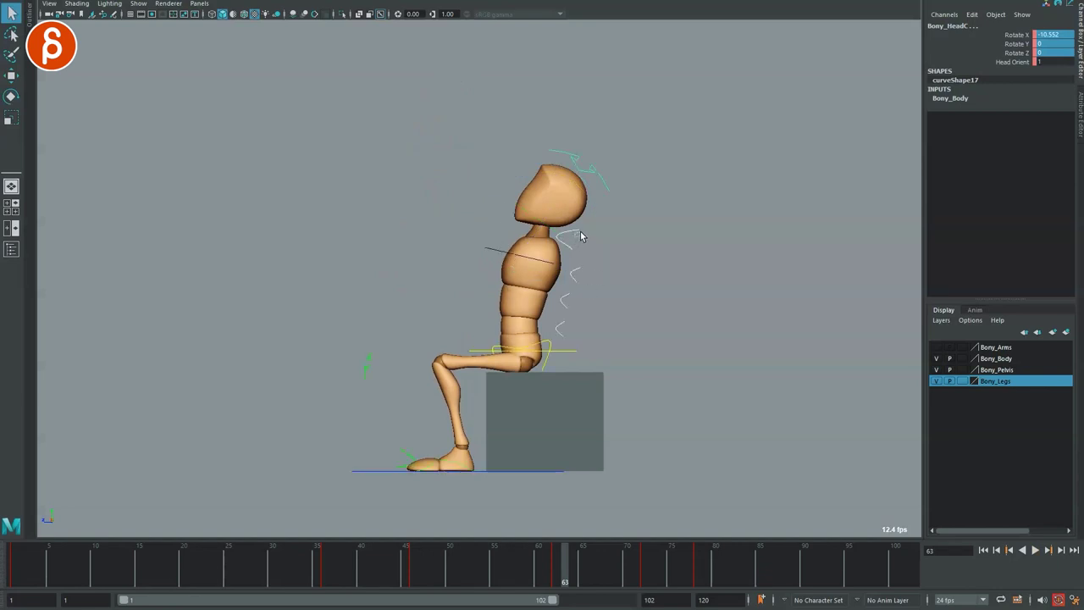
Select only the neck and head controls and shift their keys from frame 46 onward four frames later, starting at frame 50
click(580, 234)
drag(618, 165, 619, 163)
key(alt+1)
drag(234, 569, 322, 566)
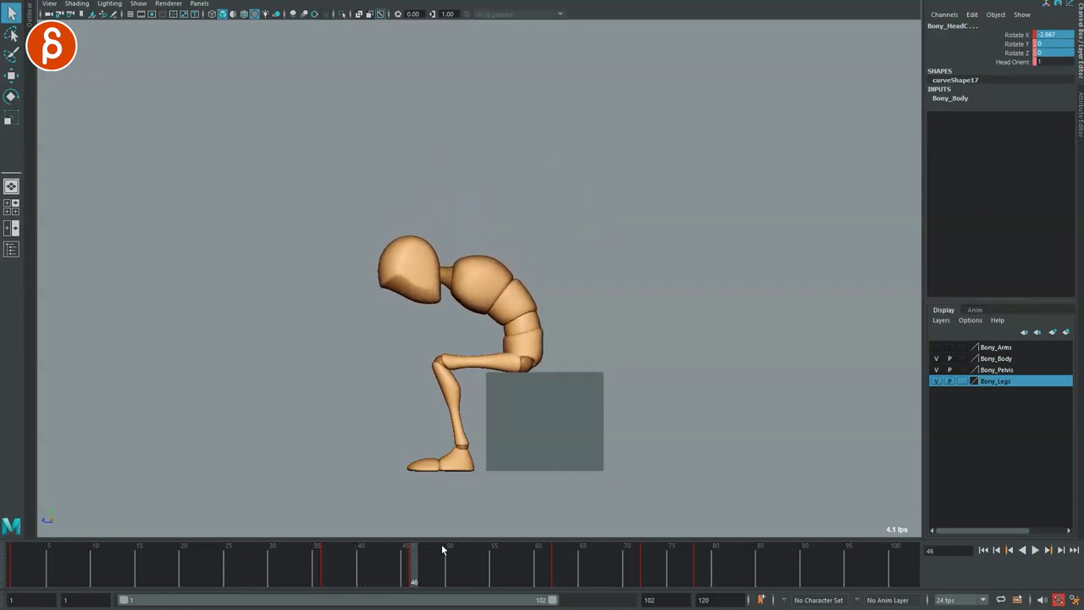
shift+drag(414, 573, 714, 584)
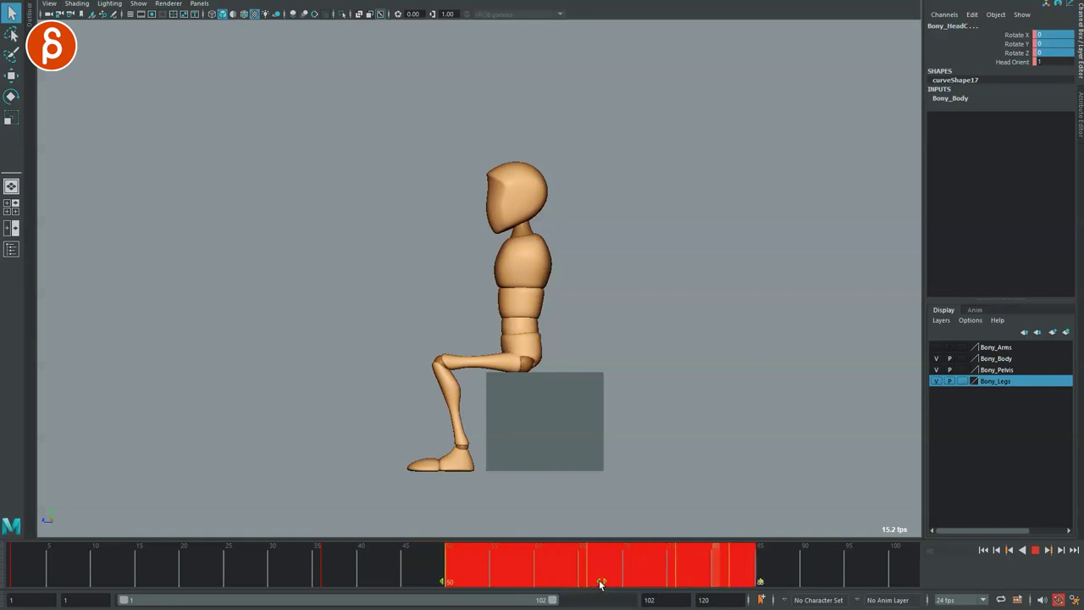
drag(319, 571, 436, 553)
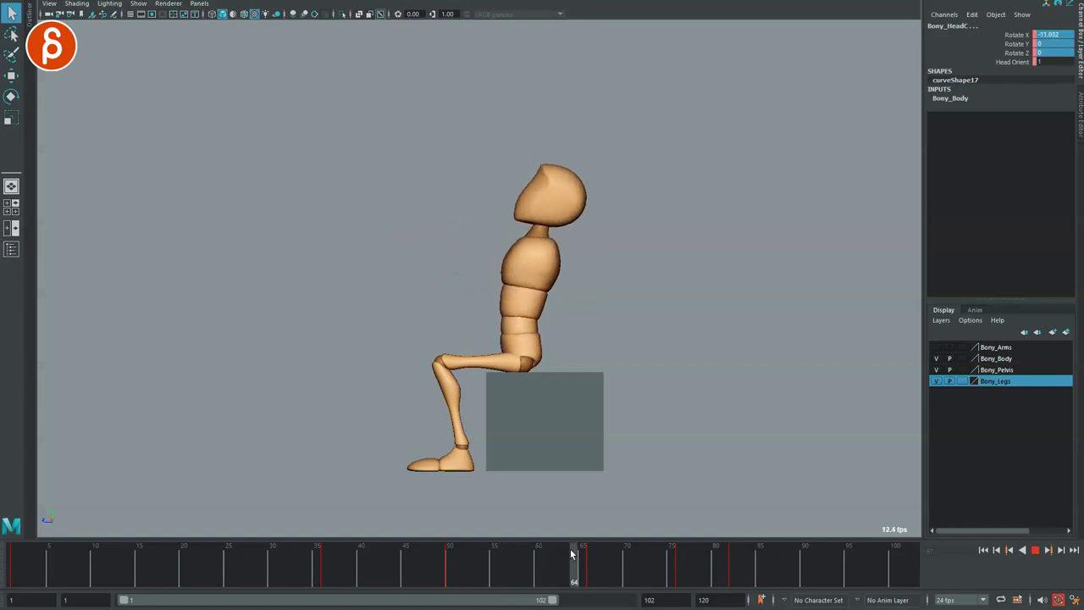
Try shifting the neck and head keys another two frames later, starting at frame 52
click(486, 560)
shift+drag(417, 566, 732, 585)
key(alt+v)
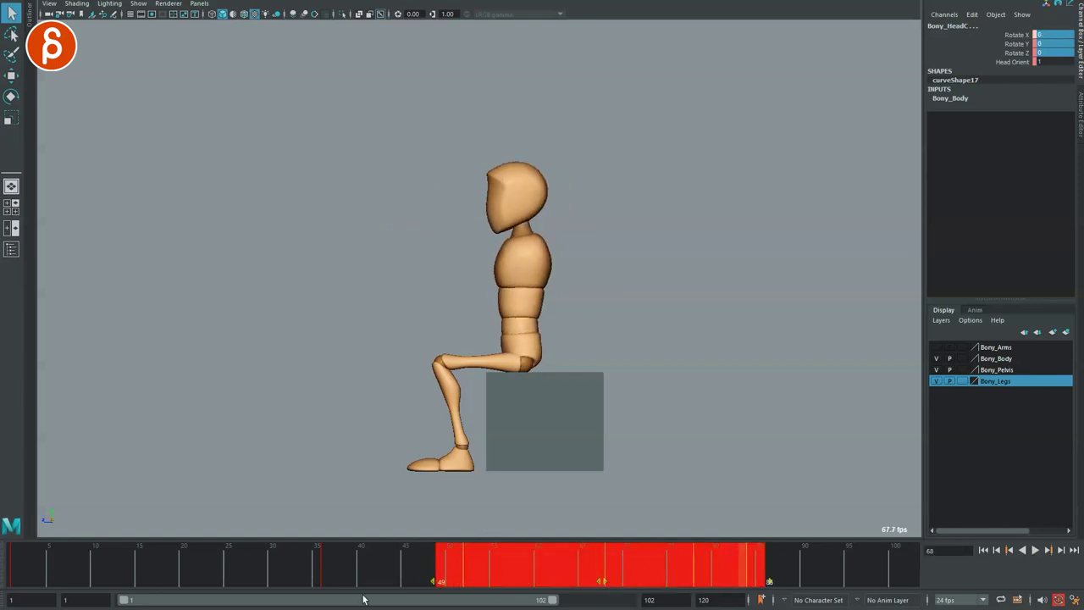
At frame 50, drop the head forward to a Rotate X of about 11.8
mouse_move(373, 576)
mouse_down()
mouse_move(717, 560)
mouse_move(514, 576)
mouse_move(311, 571)
mouse_move(448, 573)
mouse_up()
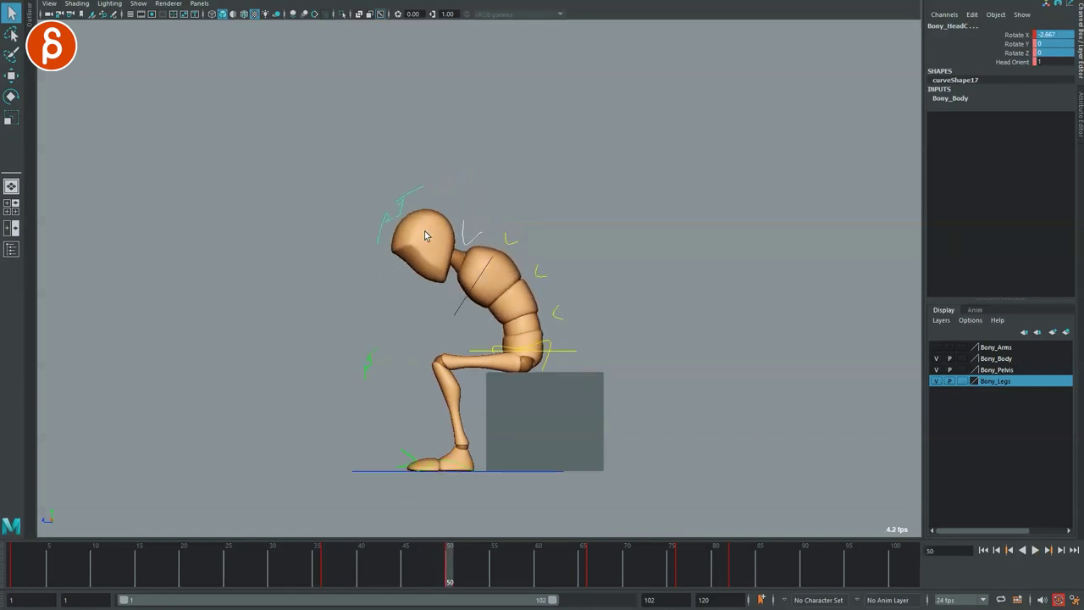
drag(265, 579, 450, 555)
drag(427, 209, 422, 218)
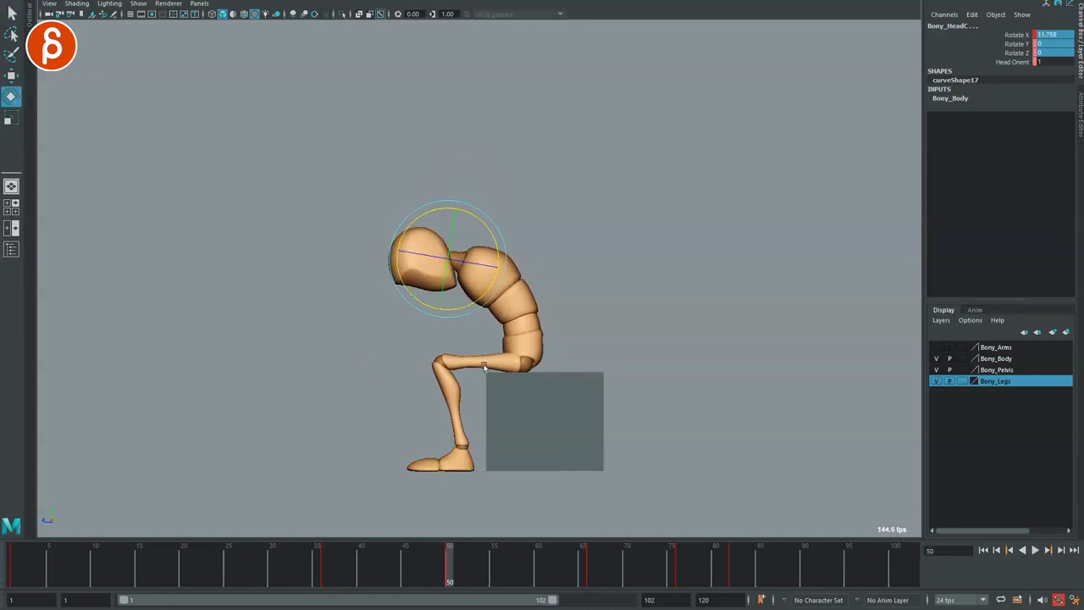
At frame 66, lower the head to a Rotate X of about -8 and play back the motion
drag(450, 575, 592, 557)
drag(576, 188, 582, 196)
key(alt+v)
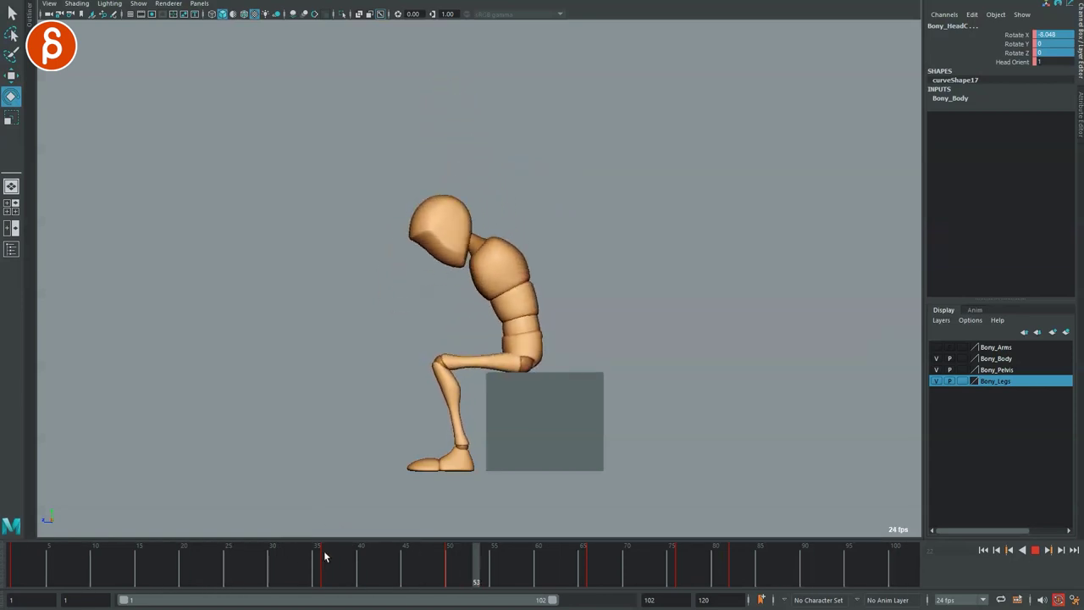
key(Escape)
Review the poses around frame 36 and rotate the head back up at frame 39 to a Rotate X of about -25.5
drag(262, 574, 326, 566)
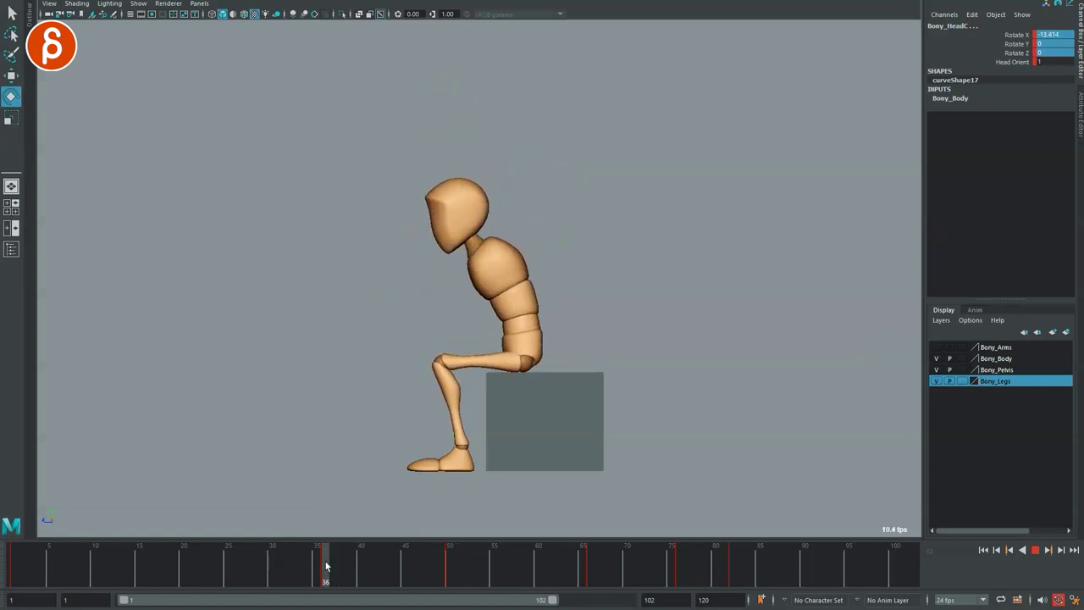
key(alt+comma)
key(alt+comma)
key(alt+period)
key(alt+period)
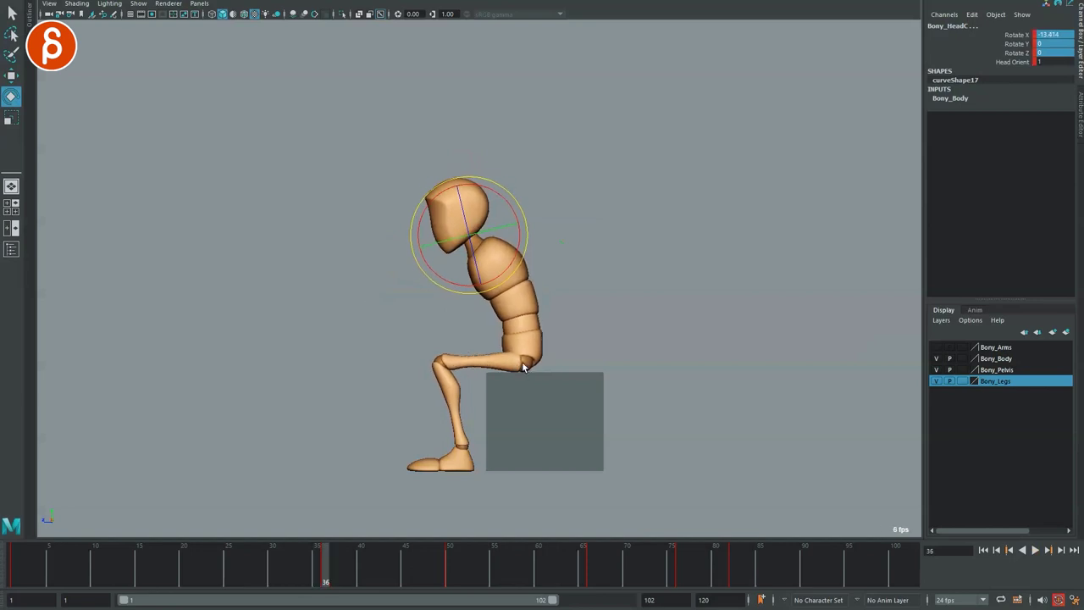
key(period)
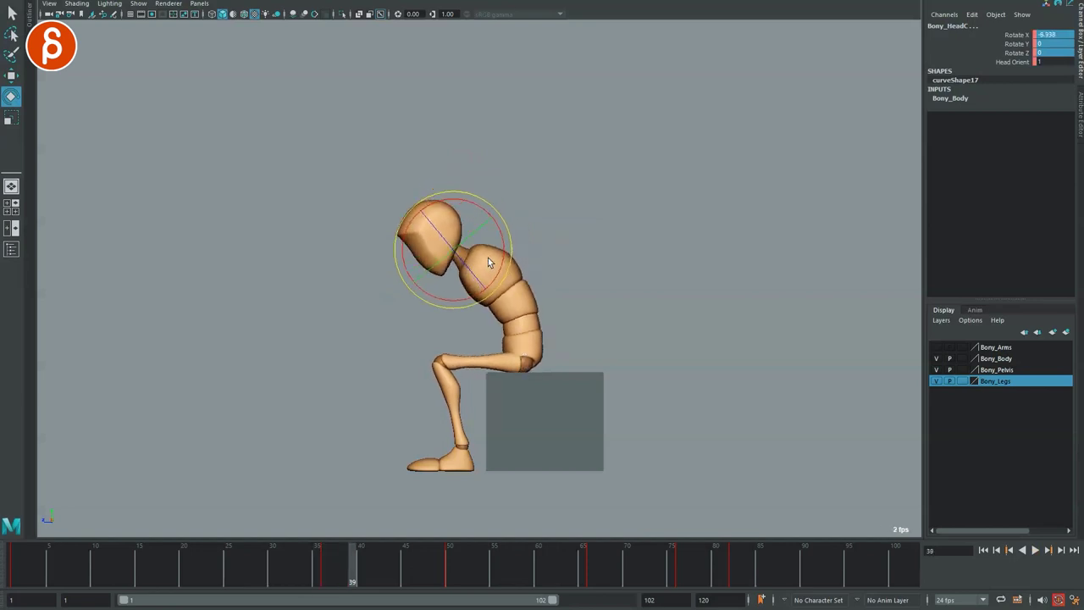
drag(469, 203, 484, 201)
Compare the head pose at frame 39 with the frames just before it and open the editing options for that key
key(alt+comma)
key(alt+comma)
key(alt+comma)
key(alt+period)
key(alt+period)
key(alt+period)
right_click(356, 574)
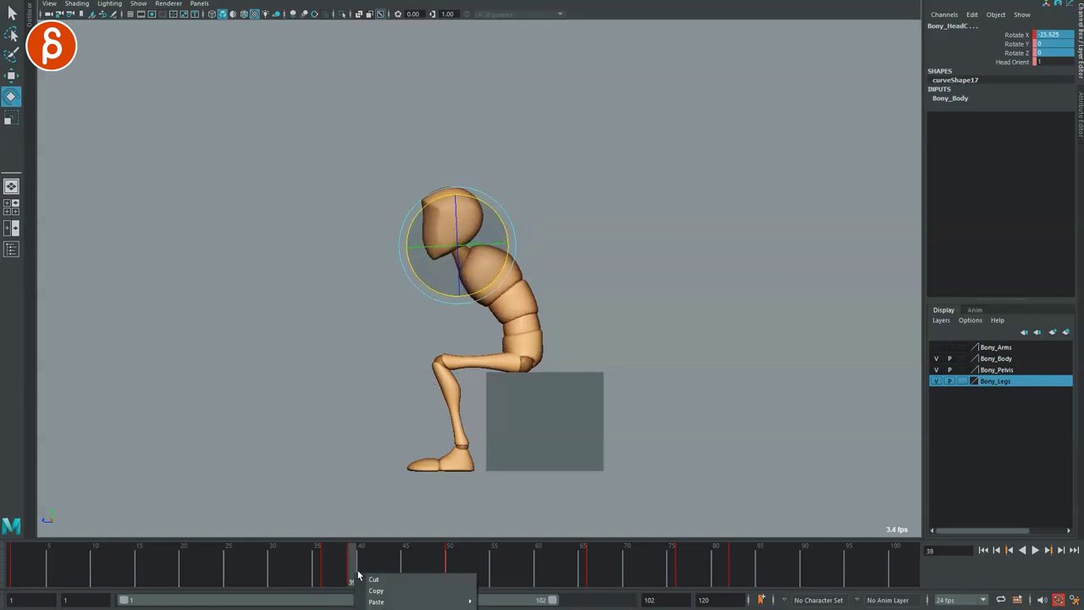
mouse_move(356, 574)
mouse_down()
mouse_move(321, 562)
mouse_move(473, 562)
mouse_move(558, 542)
mouse_move(716, 538)
mouse_up()
At frame 50, rotate the head back up from its dropped pose
drag(274, 574, 450, 563)
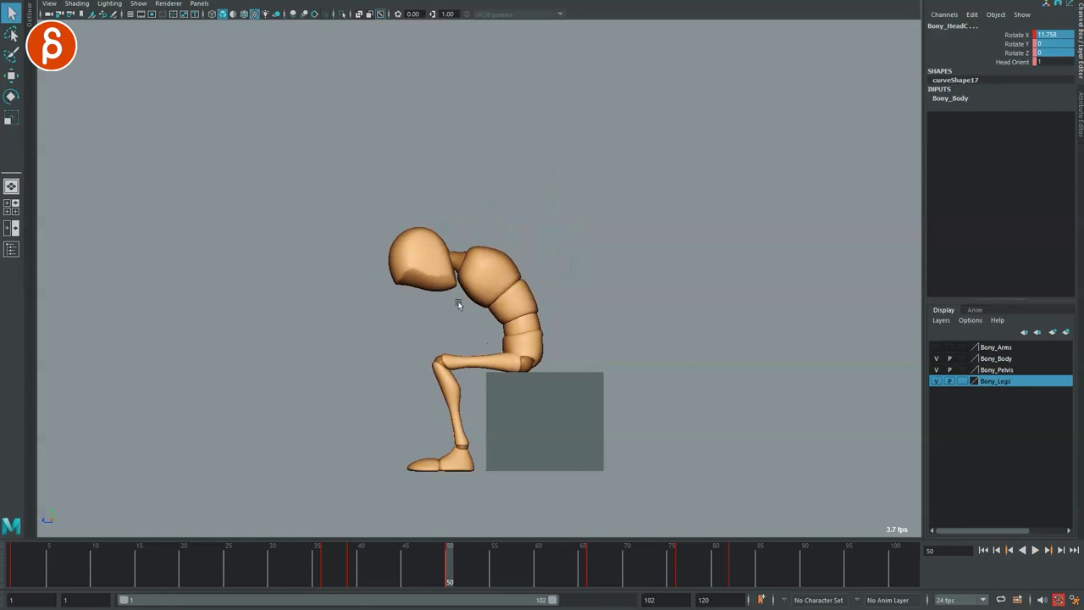
key(e)
drag(465, 230, 493, 238)
Step back and forth through frames 42 to 48 to examine how the head drags behind the spine
mouse_move(306, 577)
mouse_down()
mouse_move(392, 576)
mouse_move(432, 557)
mouse_move(438, 576)
mouse_move(380, 576)
mouse_up()
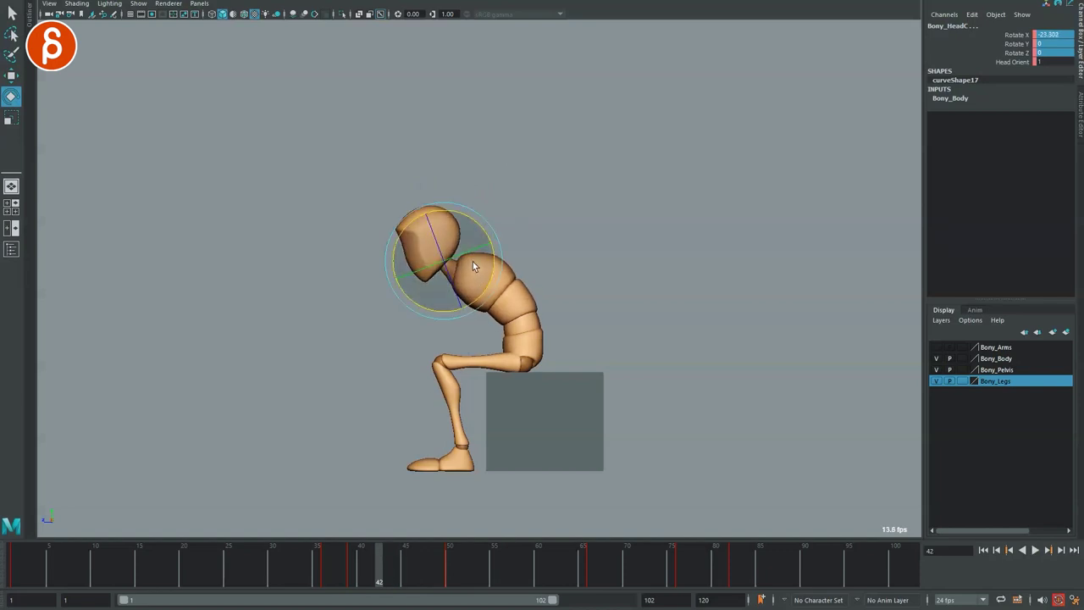
key(q)
key(alt+period)
key(alt+period)
key(alt+comma)
key(alt+comma)
key(alt+period)
key(alt+period)
key(alt+period)
key(alt+comma)
key(alt+comma)
key(alt+period)
key(alt+period)
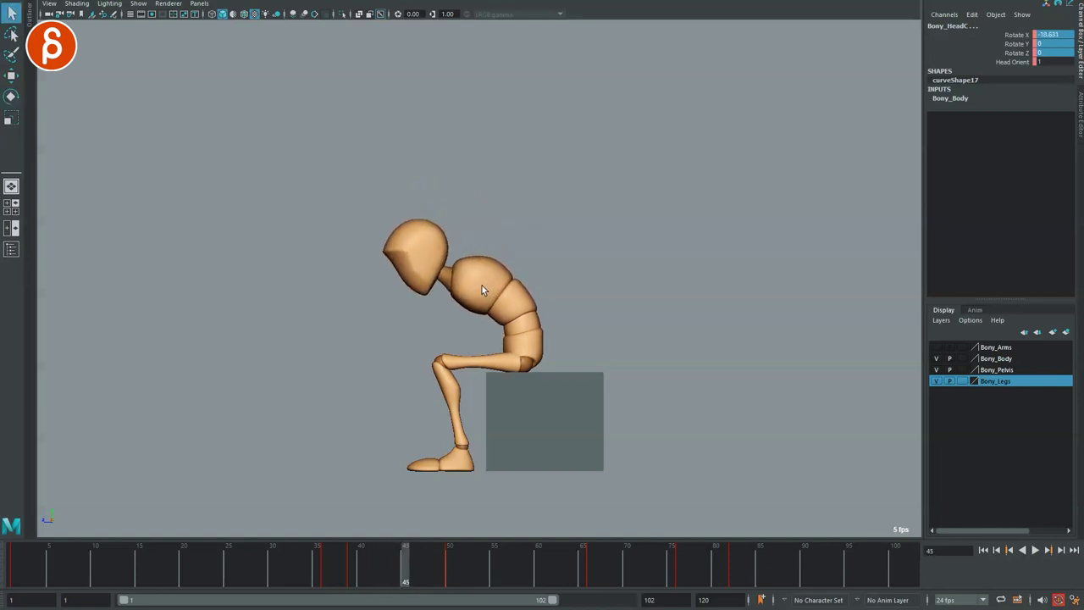
key(alt+period)
key(alt+period)
key(alt+period)
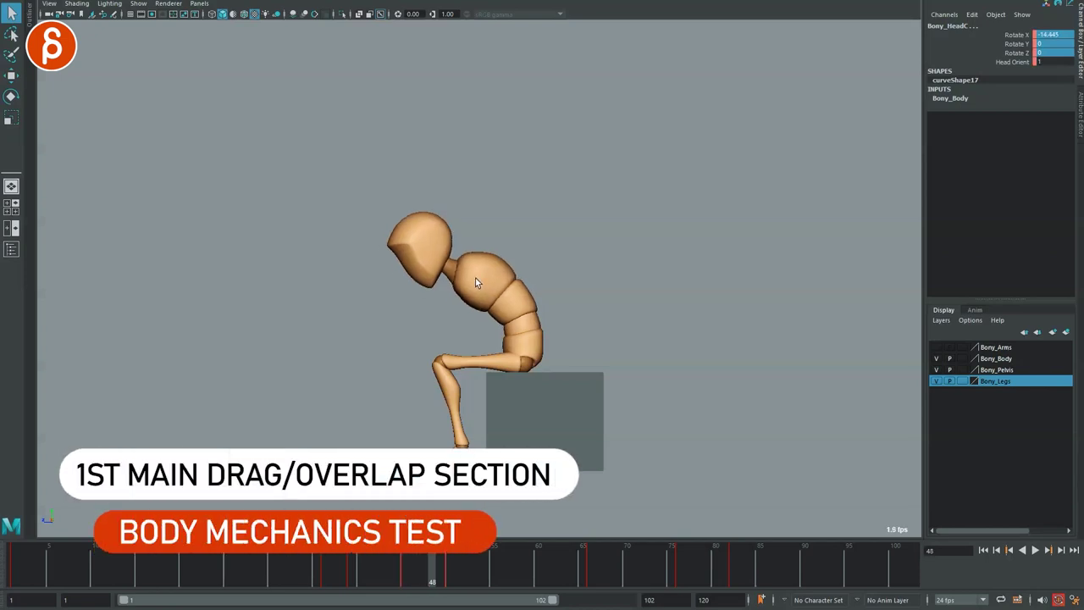
Rotate the head at frame 48 to key it there, and delete the head's key at frame 50
key(e)
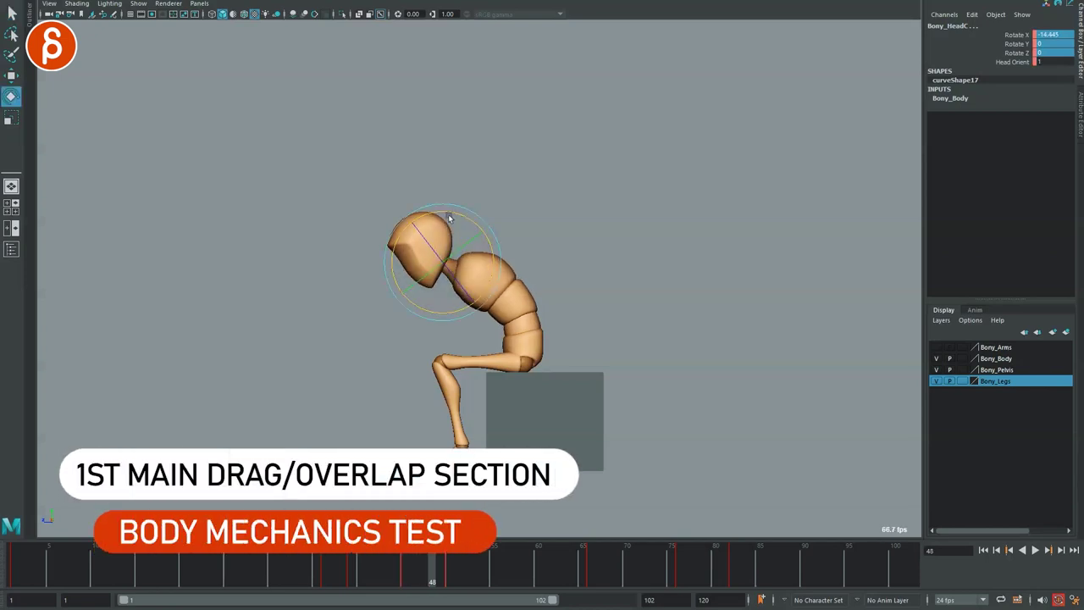
key(alt+period)
key(alt+period)
key(alt+period)
click(446, 576)
right_click(454, 589)
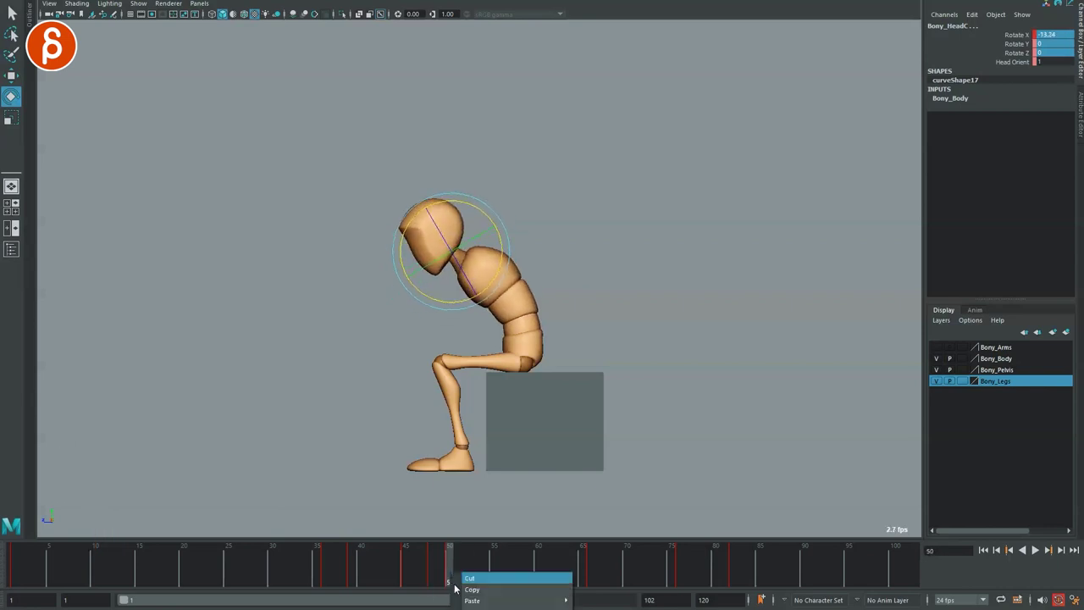
click(474, 608)
Adjust the tangents of the head keys within frames 44 to 50, and scrub to frame 44
shift+drag(449, 575, 396, 575)
right_click(430, 581)
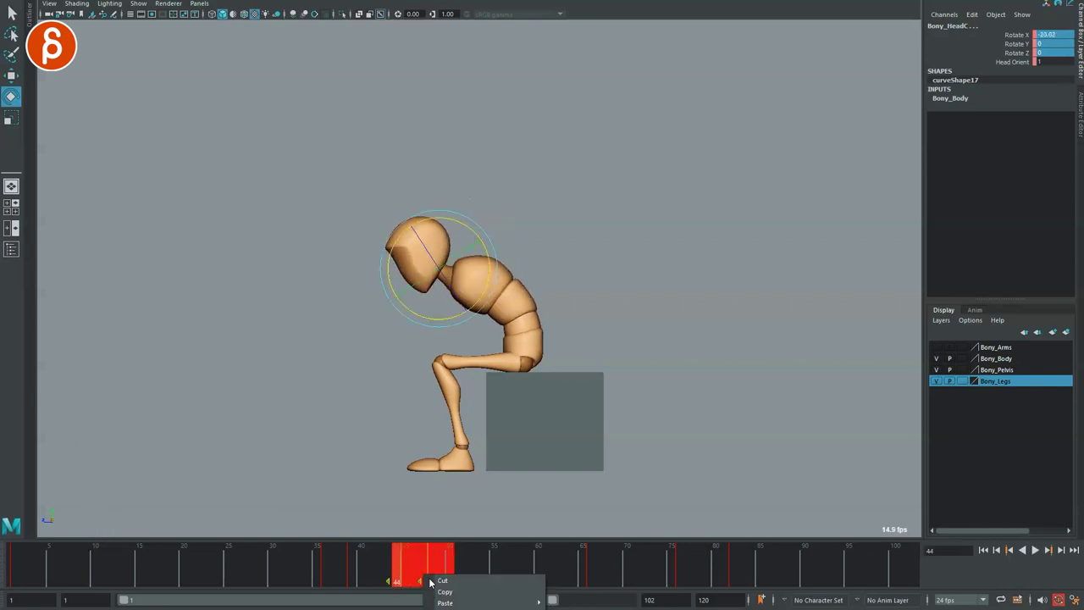
click(465, 608)
drag(311, 574, 397, 538)
key(q)
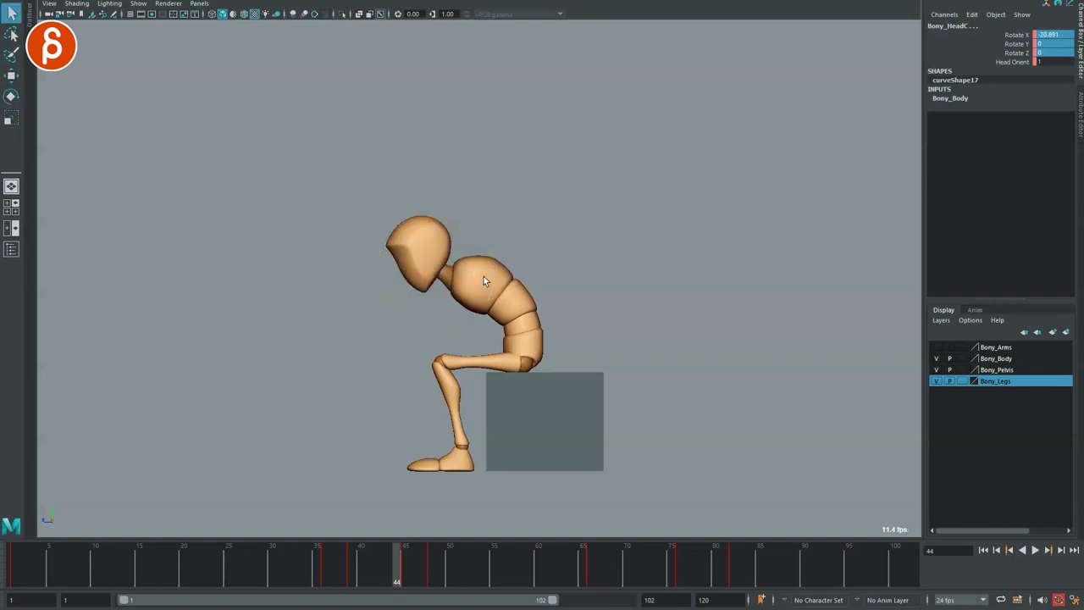
Step back and forth between frames 44 and 54 to examine how the head follows the rising spine
key(alt+period)
key(alt+period)
key(alt+period)
key(alt+comma)
key(alt+comma)
key(alt+period)
key(alt+period)
key(alt+period)
key(alt+period)
key(alt+period)
key(alt+comma)
key(alt+comma)
key(alt+comma)
key(alt+comma)
key(alt+period)
key(alt+period)
key(alt+period)
key(alt+period)
key(alt+period)
key(alt+period)
key(alt+period)
key(alt+period)
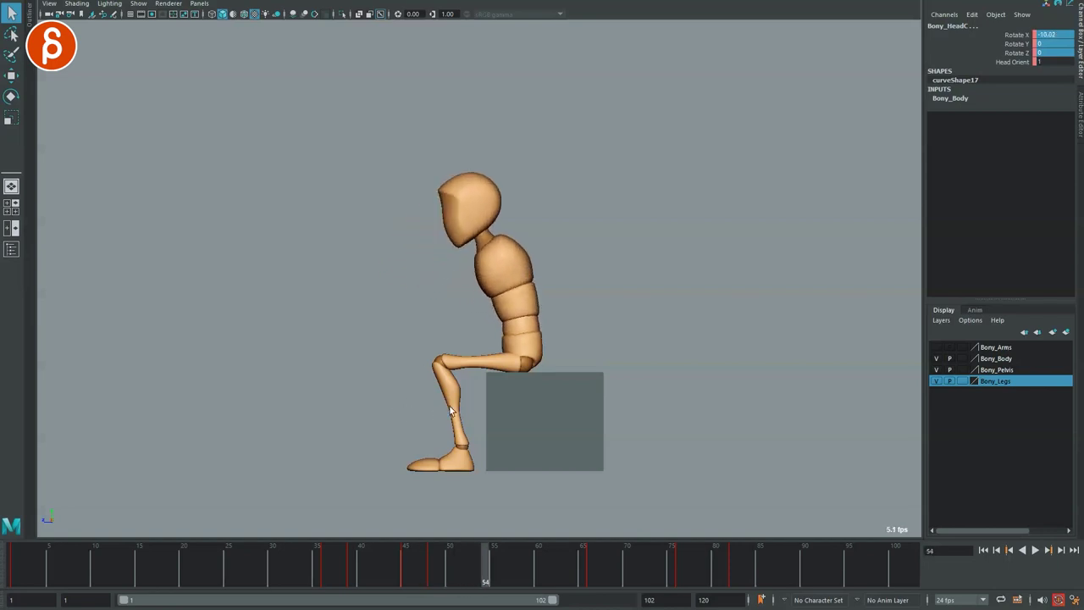
Rotate the head down at frame 54 to a Rotate X of about 1.54 and adjust that key's tangents
drag(443, 267, 449, 273)
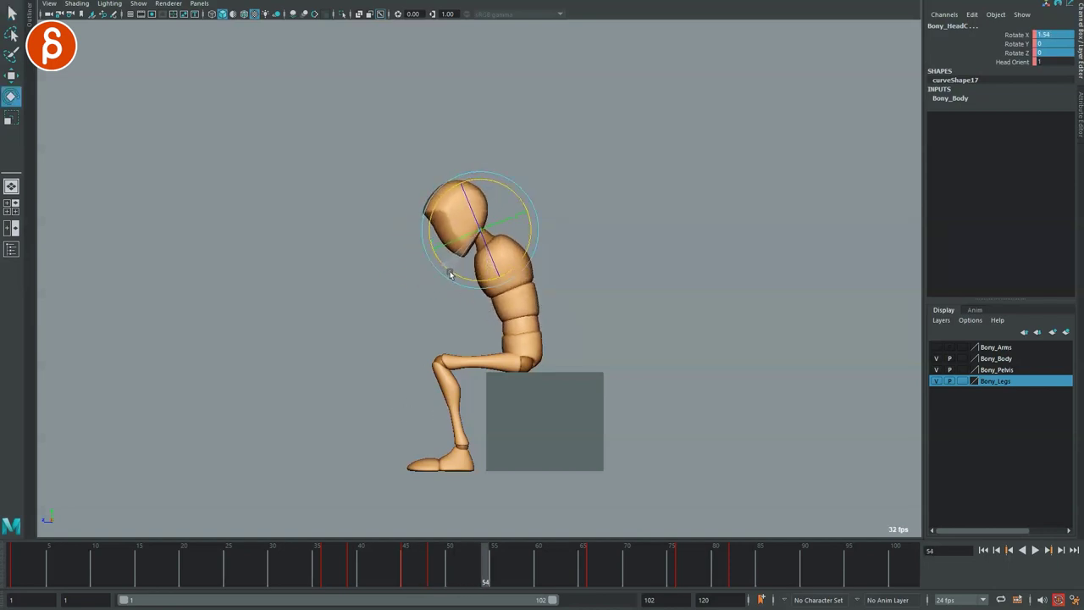
right_drag(484, 563, 544, 603)
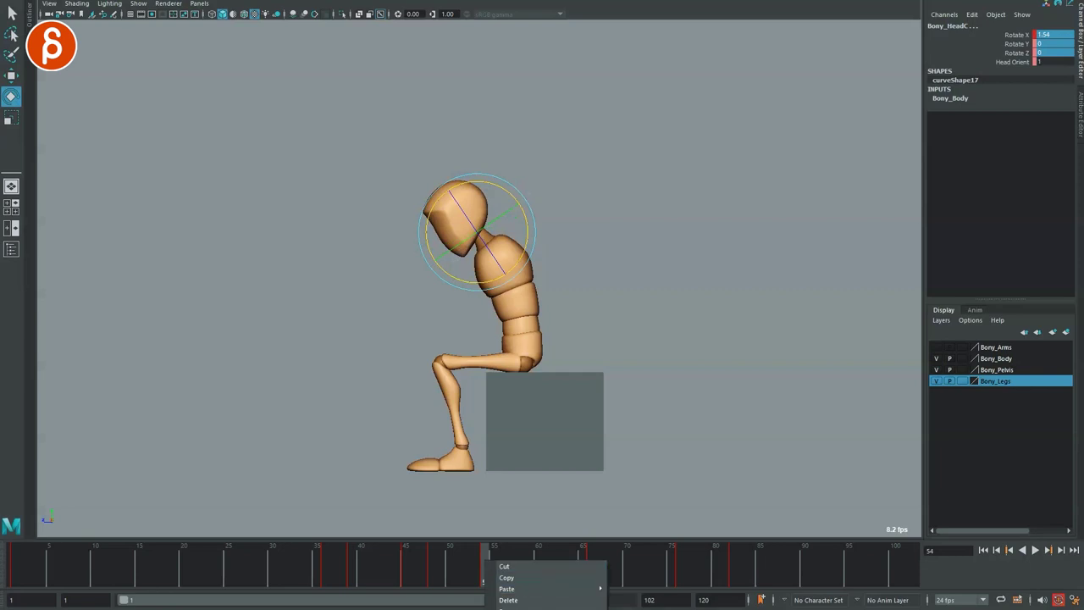
click(592, 608)
Advance to frame 60 and rotate the head to add a key as the torso comes upright
key(alt+period)
key(alt+period)
key(alt+period)
key(alt+period)
key(alt+period)
key(alt+period)
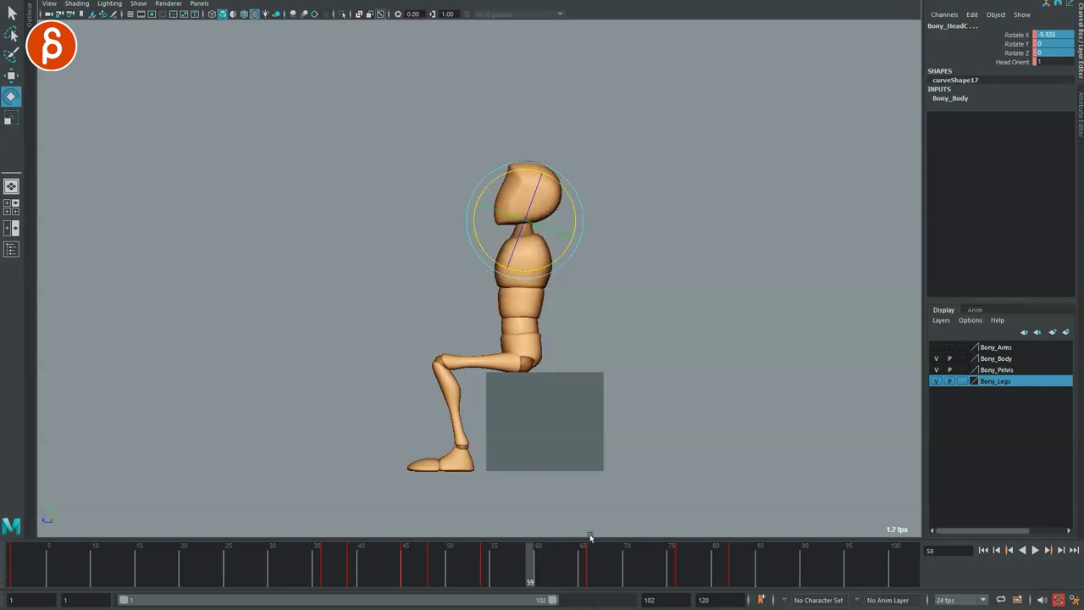
drag(511, 229, 491, 254)
Adjust the head's rotation at frame 66 and key it at frame 70 with a Rotate X of about -11.6
key(alt+period)
key(alt+period)
key(alt+period)
key(alt+period)
key(alt+period)
key(alt+period)
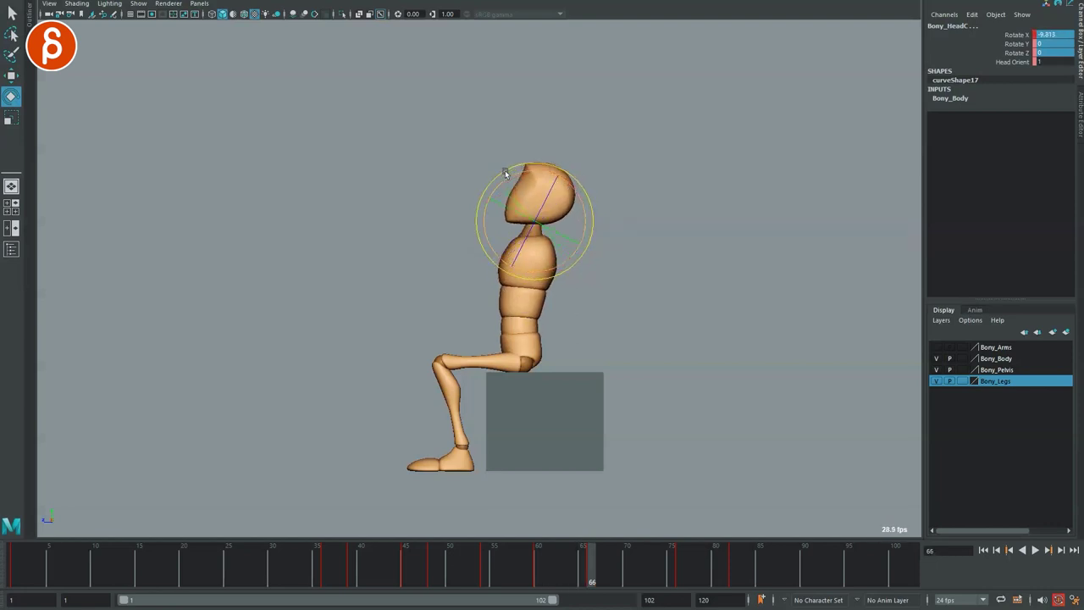
drag(540, 589, 627, 563)
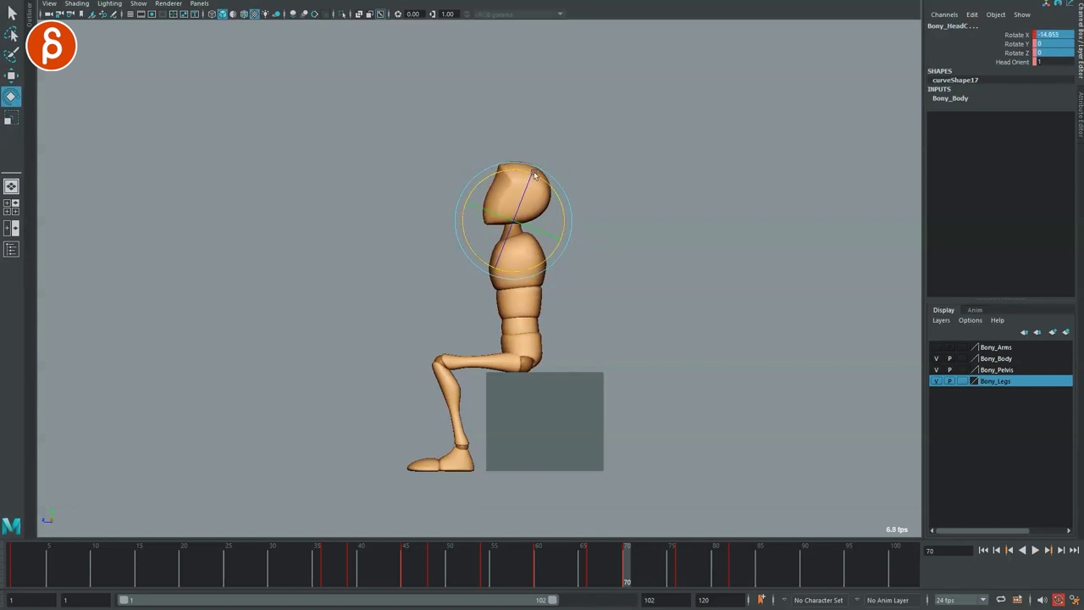
mouse_move(622, 579)
mouse_down()
mouse_move(675, 571)
mouse_move(625, 571)
mouse_up()
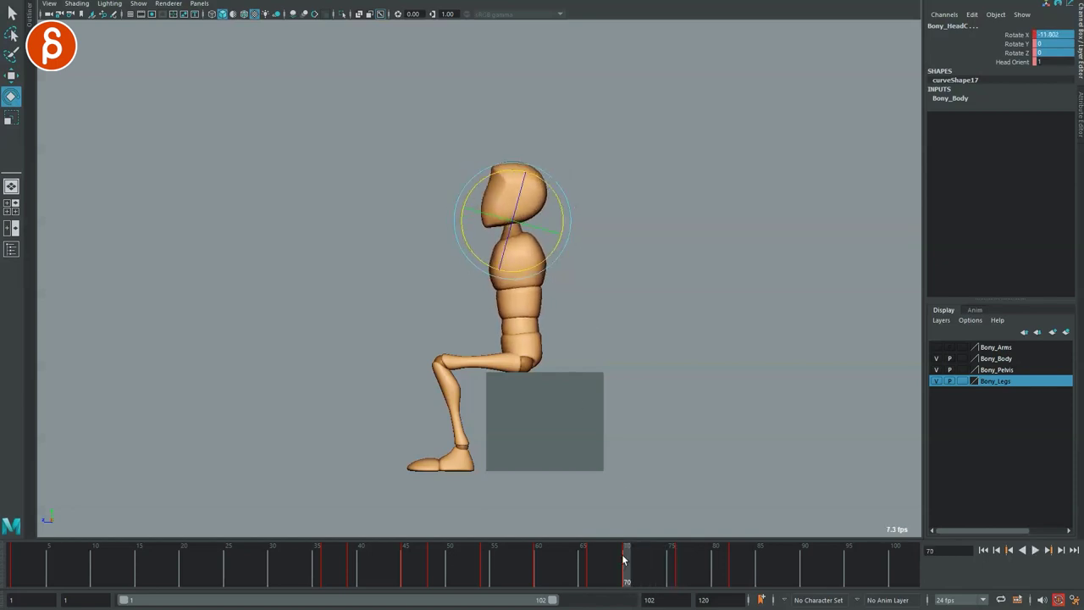
Check the head's settling frames after frame 70 and adjust the tangents of all head keys from frame 43 onward
key(alt+period)
key(alt+period)
key(alt+period)
key(alt+period)
key(alt+comma)
key(alt+comma)
key(alt+comma)
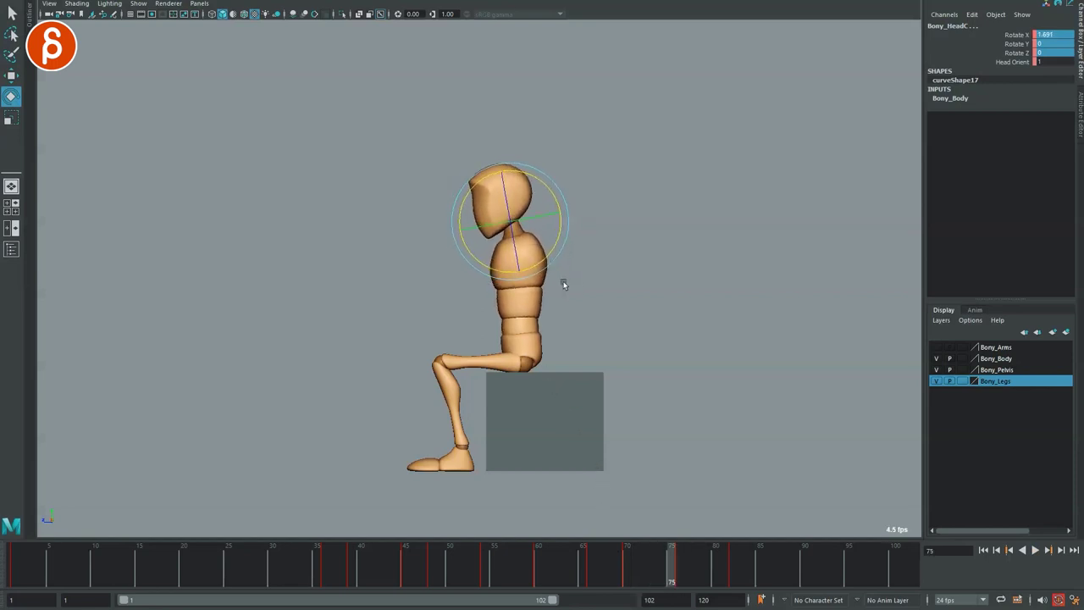
shift+drag(745, 563, 393, 583)
right_click(437, 575)
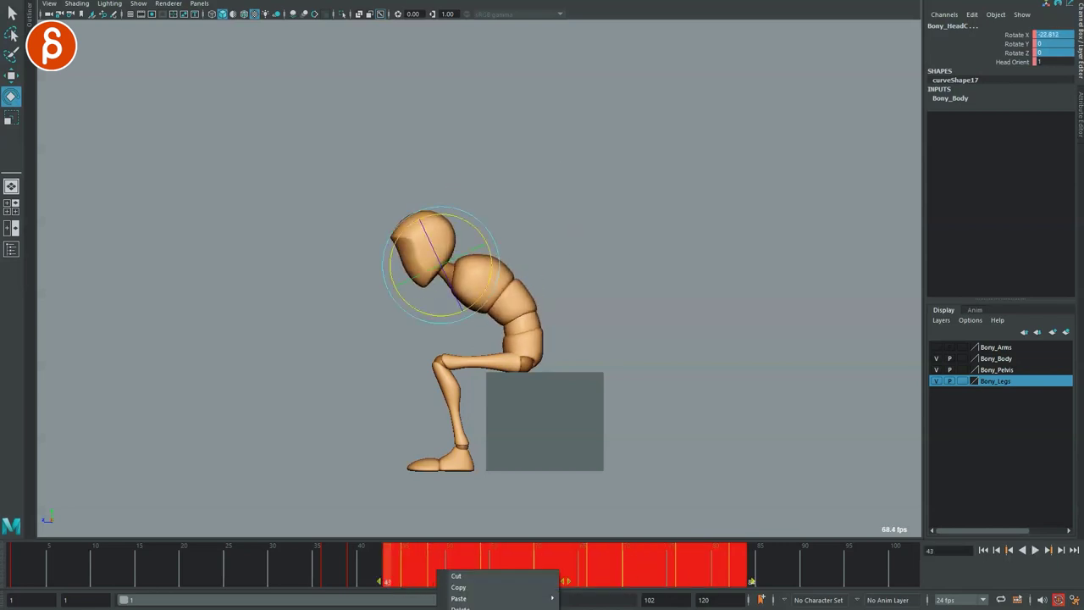
click(462, 609)
Play the sit-down animation from the first frame to review the head's drag and overlap
key(q)
drag(174, 555, 12, 546)
key(alt+v)
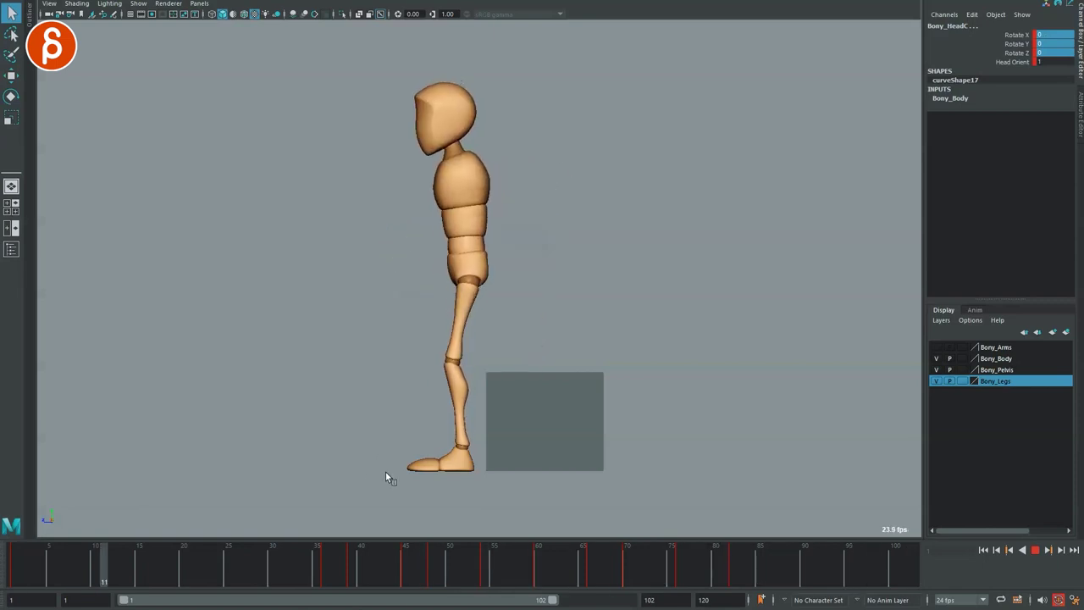
key(alt+v)
Select the spine controls and bend them forward at frame 15, keying a Rotate X of about 10.2
mouse_move(247, 565)
mouse_down()
mouse_move(99, 573)
mouse_move(177, 584)
mouse_move(141, 584)
mouse_move(341, 586)
mouse_move(140, 583)
mouse_up()
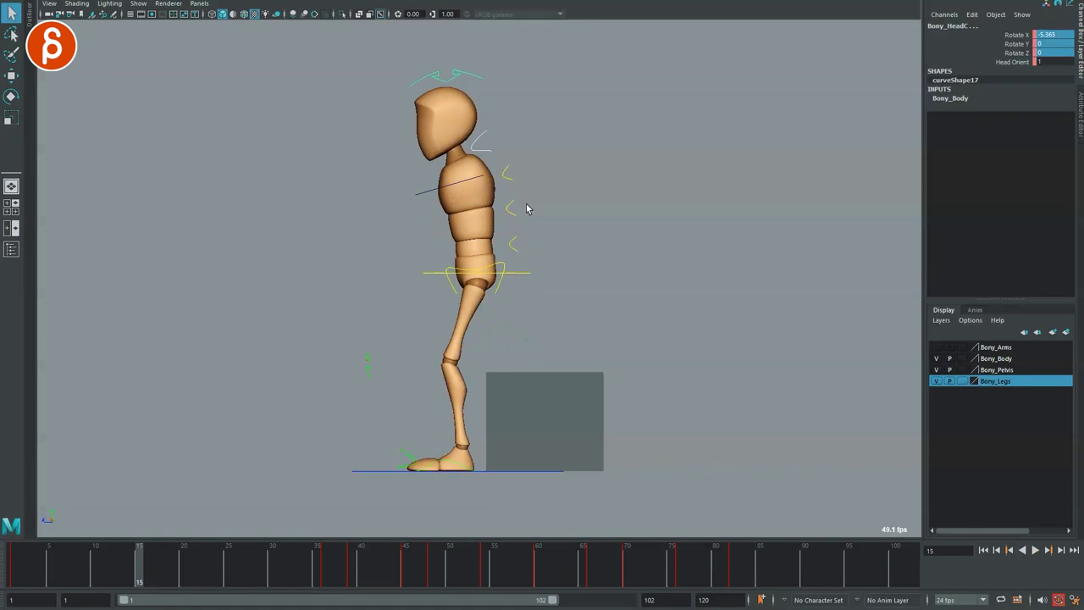
click(512, 246)
drag(15, 565, 140, 563)
drag(454, 199, 450, 200)
key(s)
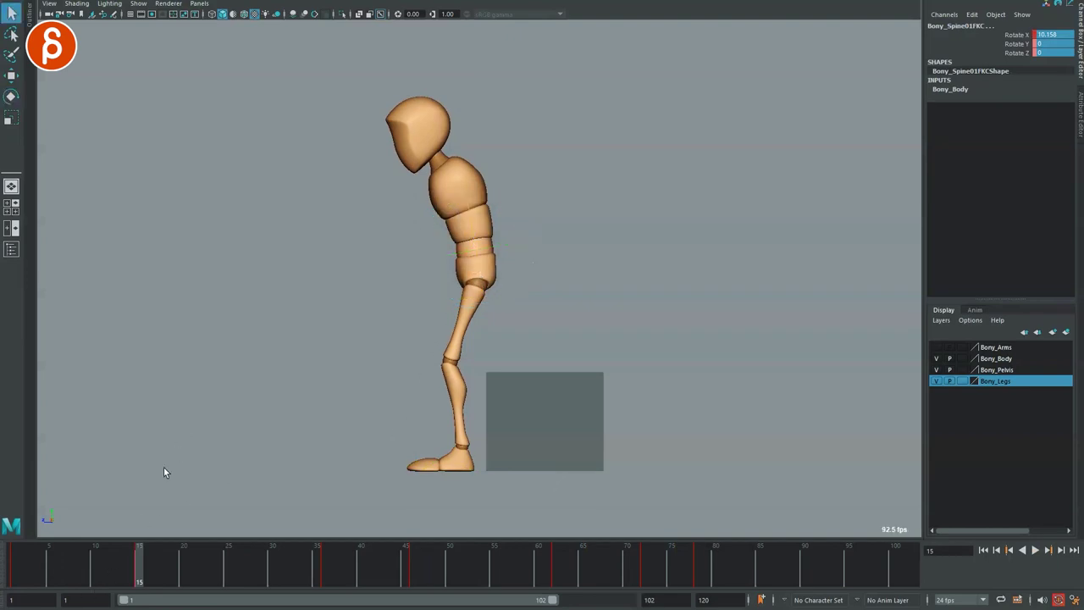
Refine the spine's forward bend at frame 15 and add another spine rotation key at frame 25
drag(488, 201, 485, 203)
drag(17, 567, 59, 573)
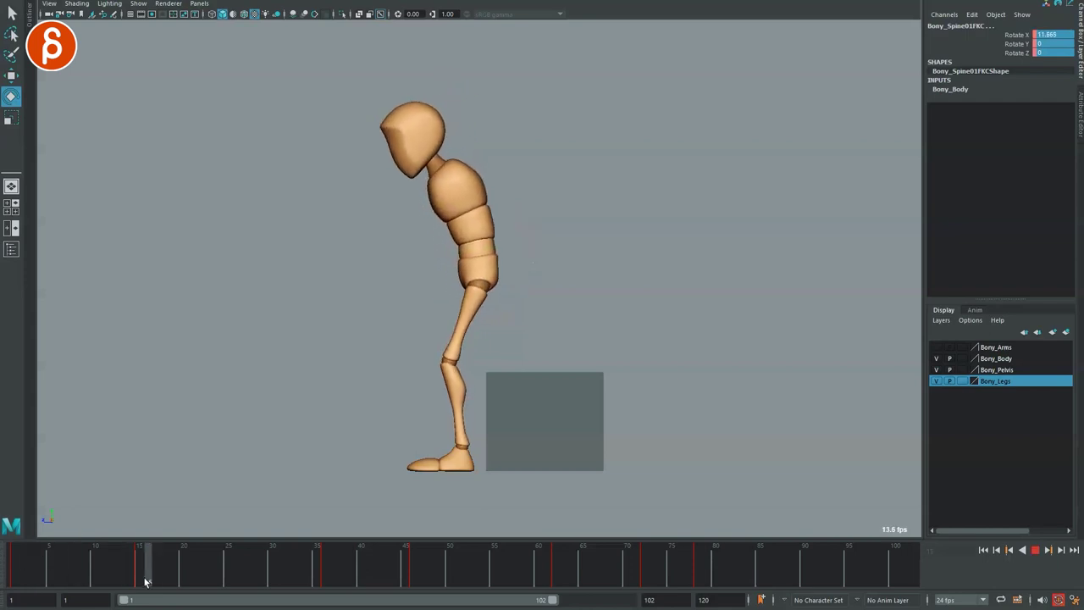
middle_drag(477, 245, 473, 245)
mouse_move(230, 584)
mouse_down()
mouse_move(326, 591)
mouse_move(100, 584)
mouse_up()
right_click(256, 591)
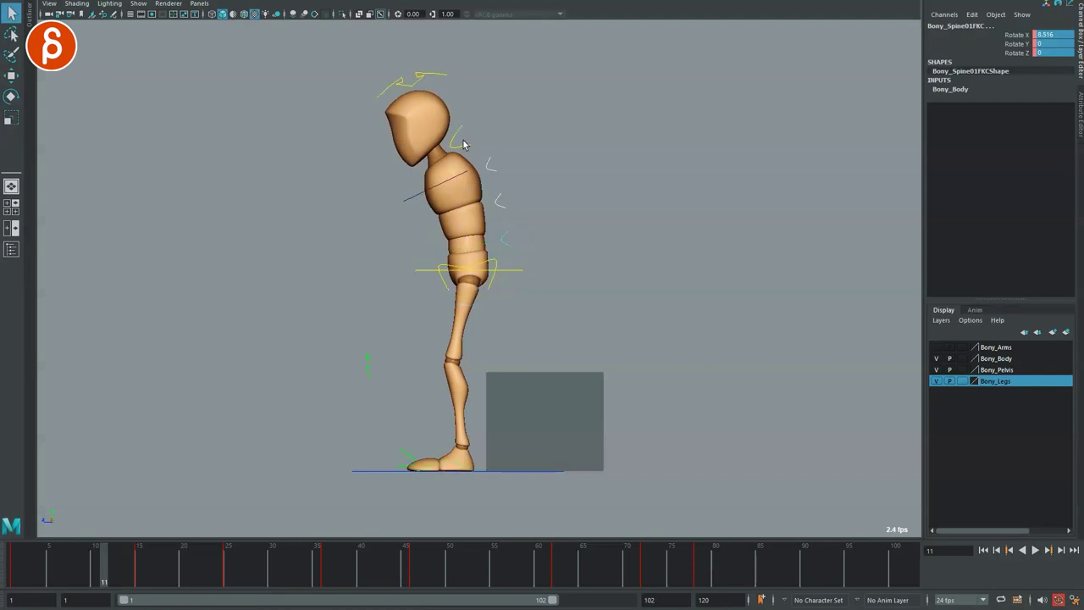
Select the head control and rotate it at frames 12 and 22 to add drag during the lean forward
click(443, 77)
key(alt+1)
drag(25, 574, 111, 574)
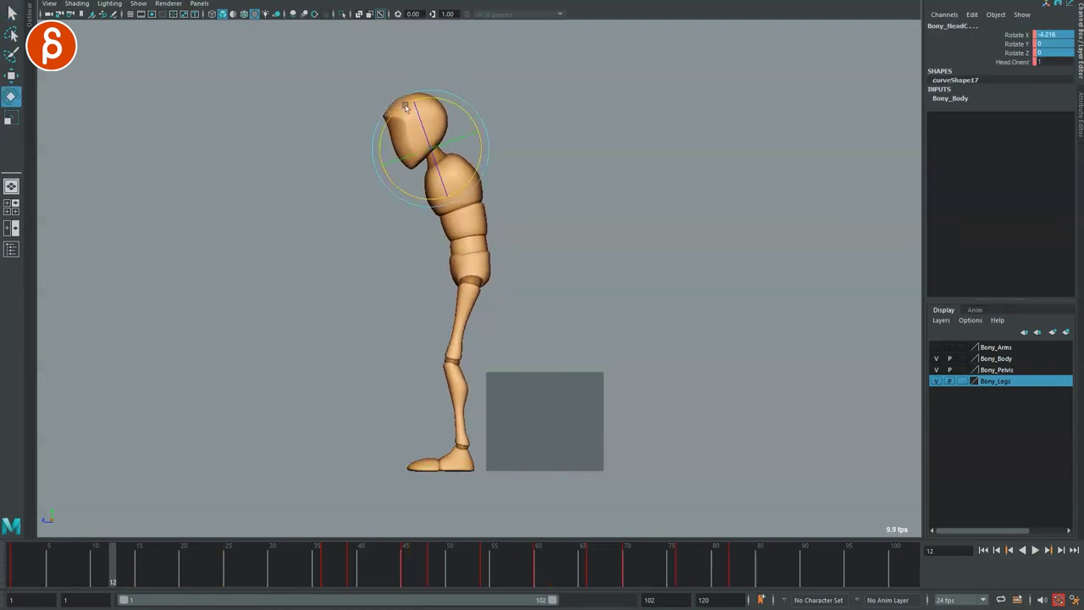
drag(401, 104, 406, 103)
drag(124, 566, 203, 583)
drag(400, 143, 393, 245)
Adjust the tangents of the head keys at frames 12 and 22
drag(216, 578, 369, 604)
shift+drag(278, 581, 29, 581)
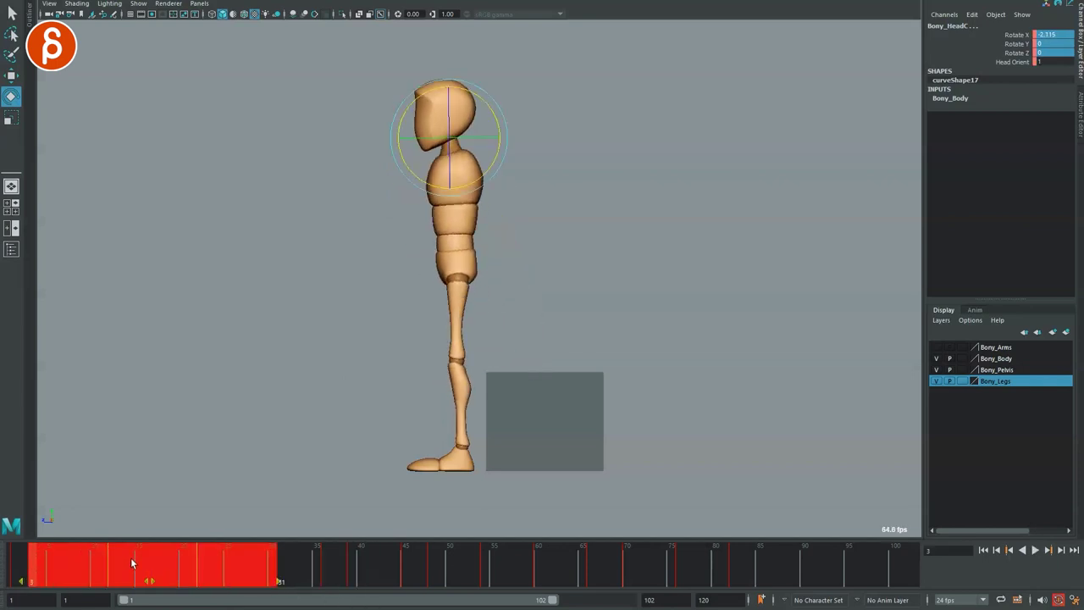
right_click(133, 564)
click(161, 606)
Play the animation to review the head motion during the first lean forward
key(q)
key(alt+v)
key(alt+shift+v)
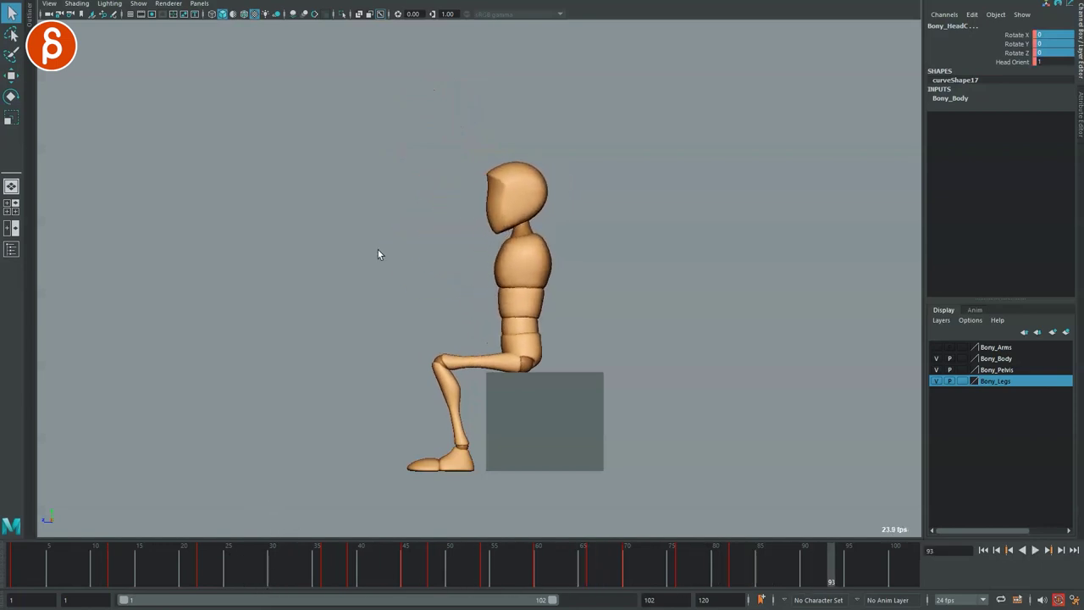
Readjust the head's rotation at frame 54 and play back the animation
drag(44, 575, 487, 586)
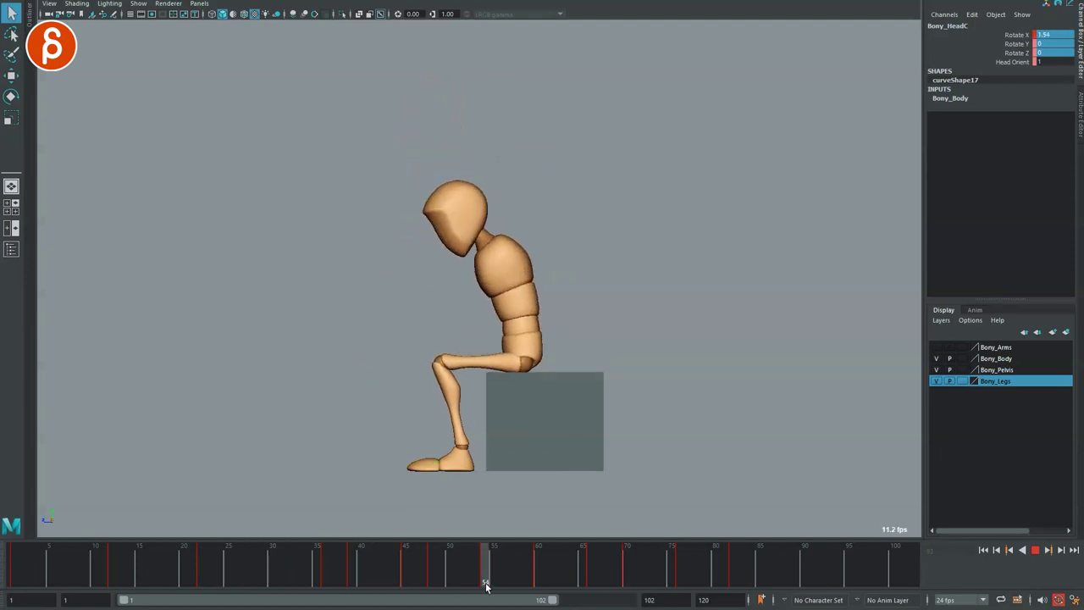
key(e)
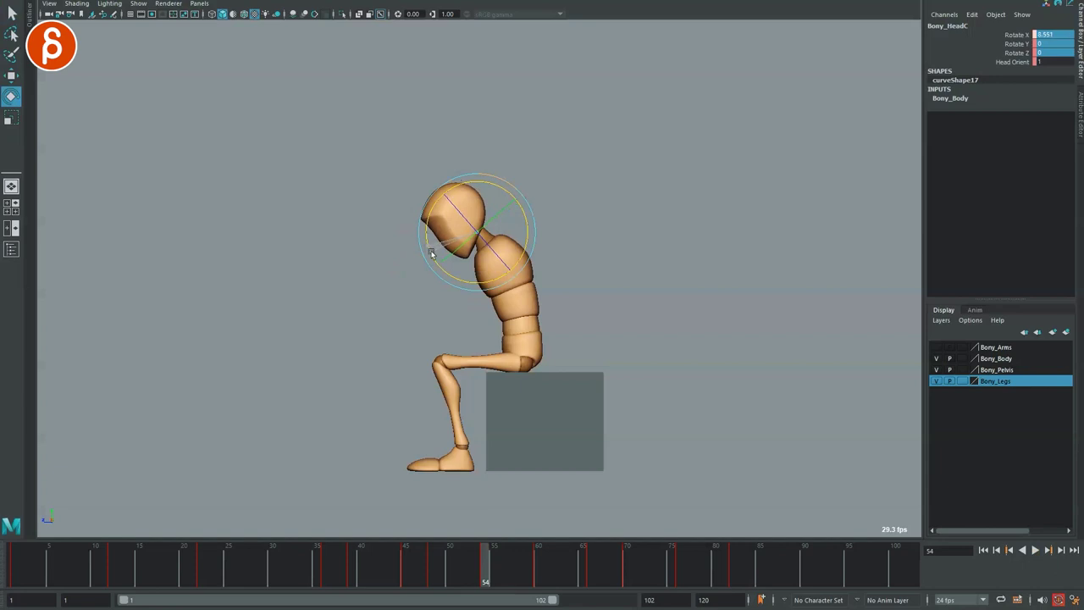
key(alt+v)
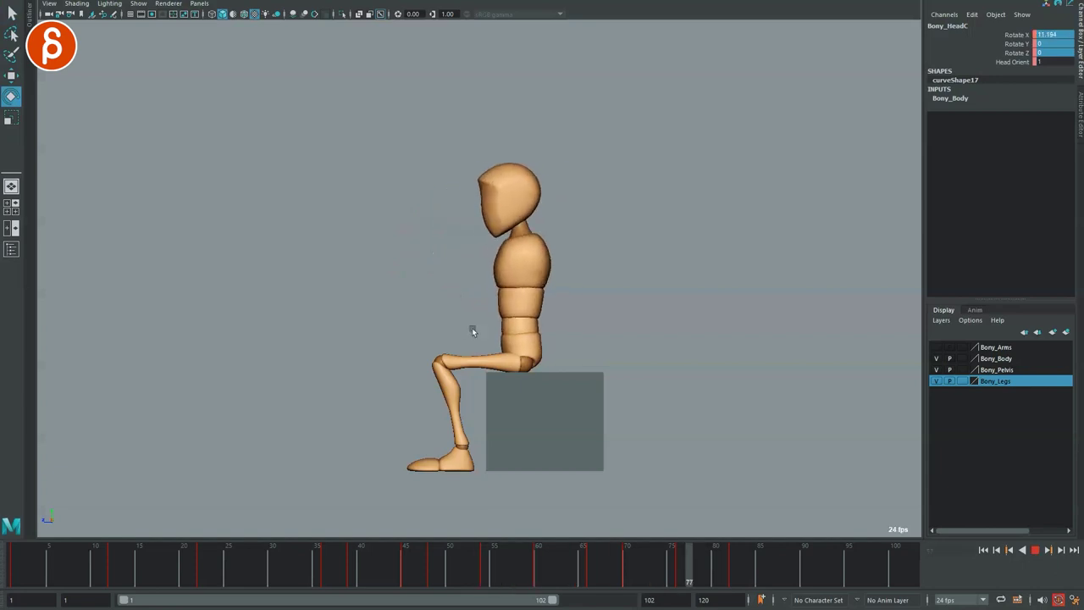
key(alt+v)
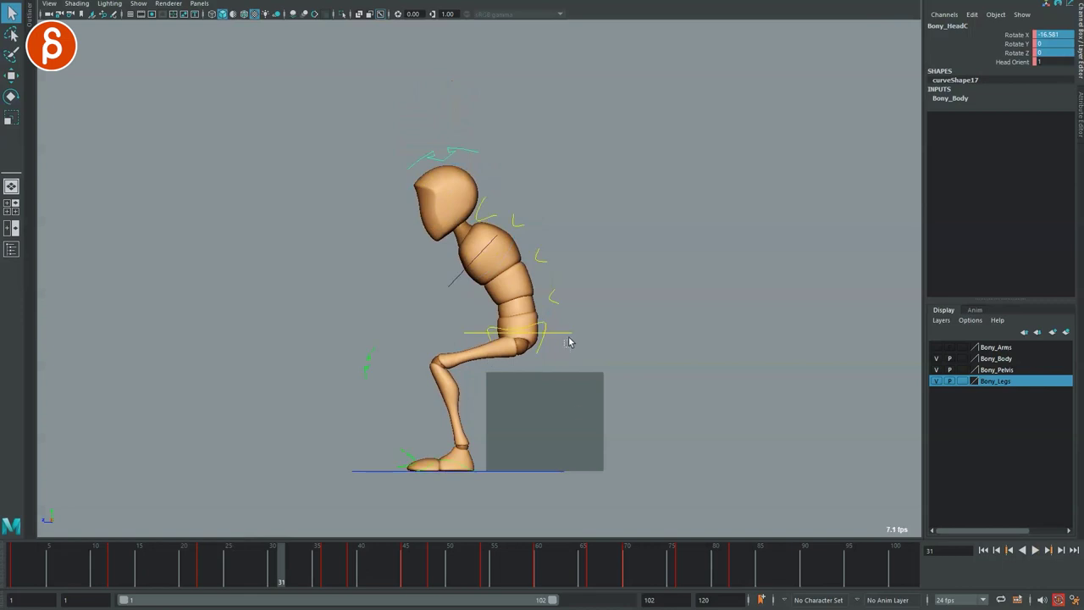
Select the root control and frame its Translate Z curve in the Graph Editor
click(567, 336)
key(alt+1)
key(space)
key(w)
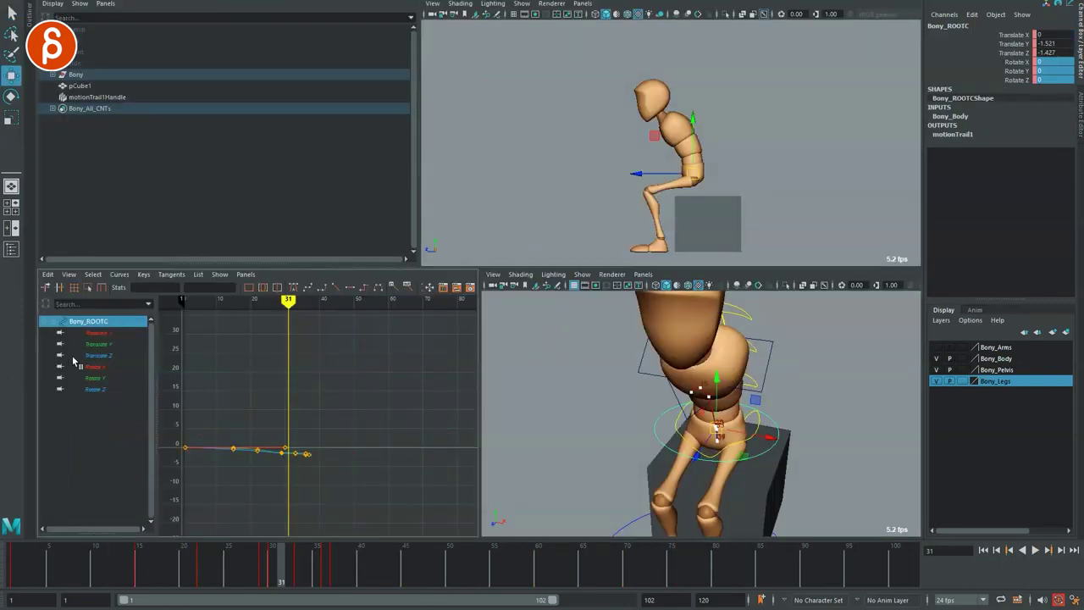
key(f)
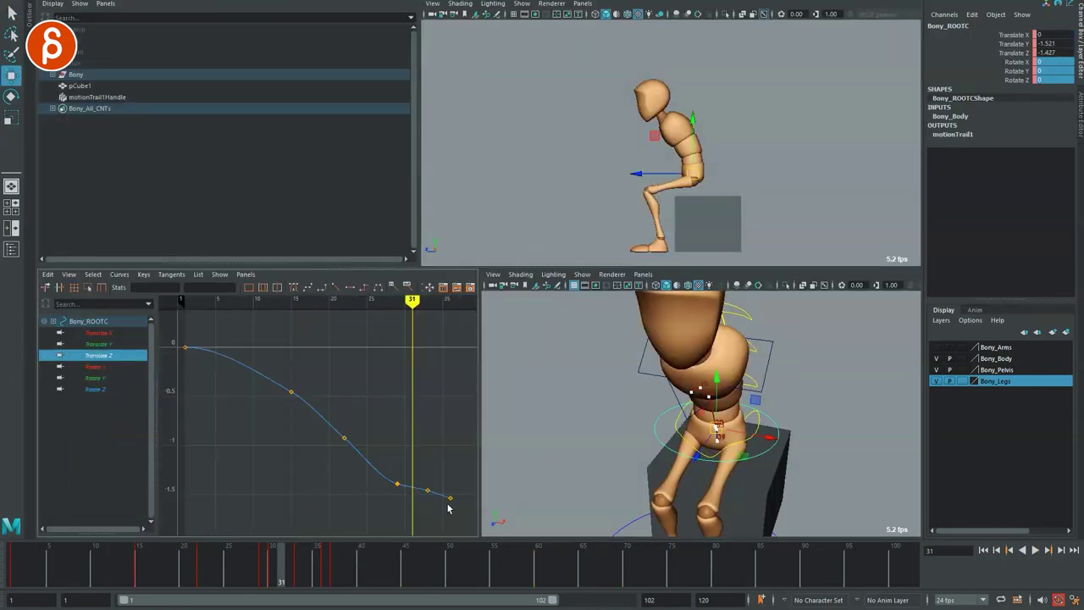
Raise the root's Translate Z keys in stages to reduce the backward travel, bringing the last key to -1.027
middle_drag(324, 501, 325, 481)
drag(459, 407, 460, 408)
middle_drag(361, 502, 362, 492)
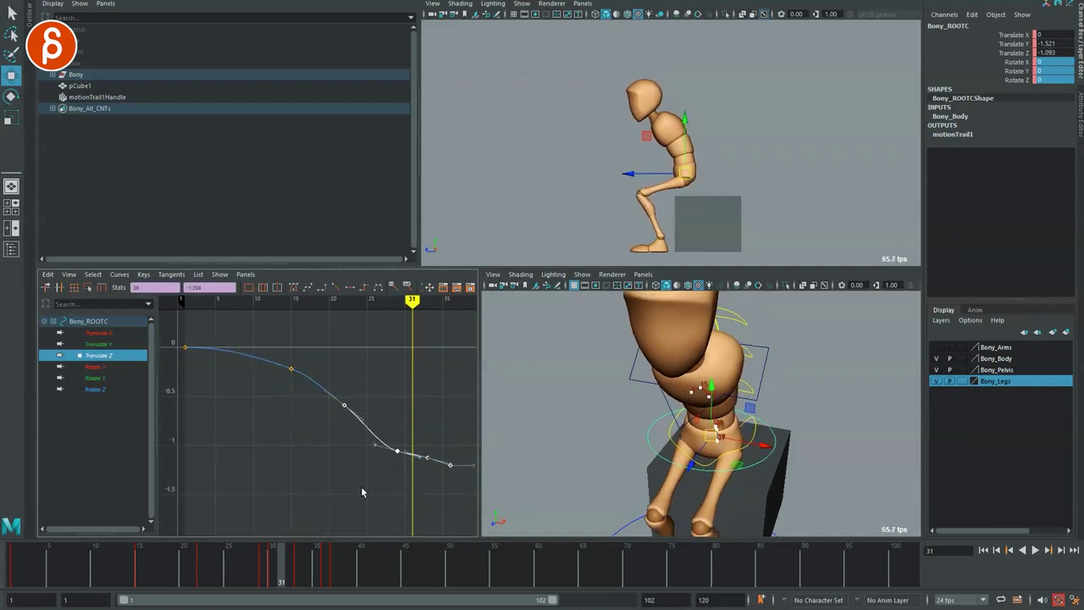
middle_drag(459, 529, 461, 502)
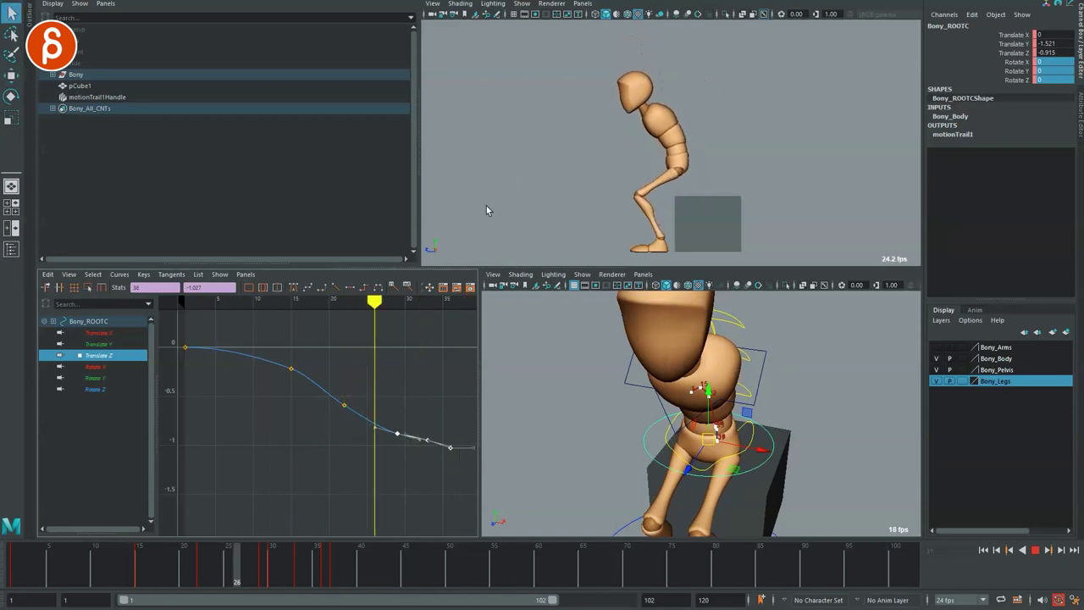
key(space)
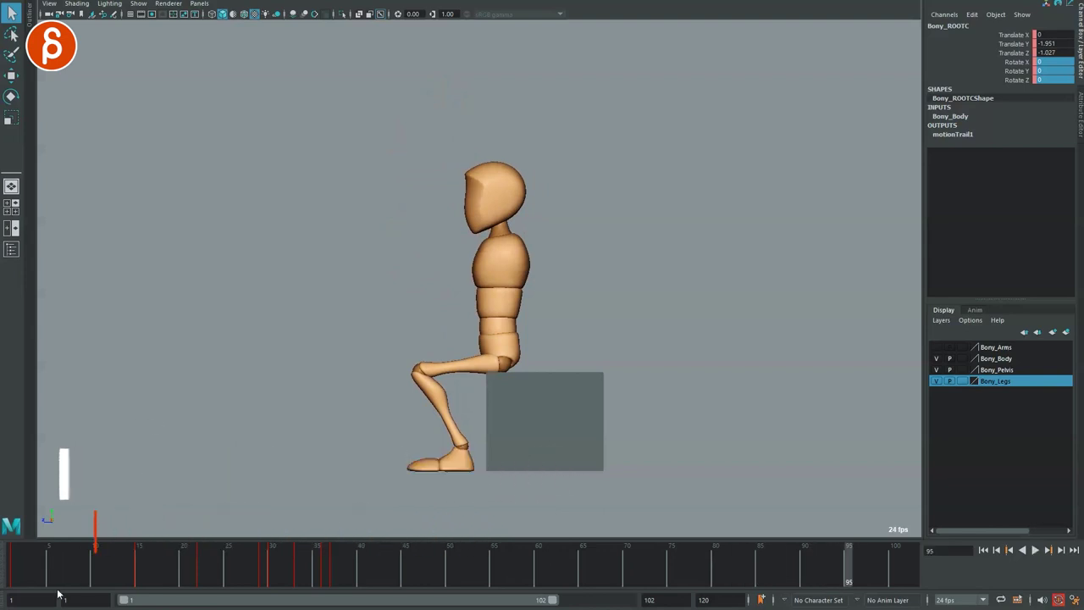
Scrub and play the revised sit-down, and step through the frames from 36 to 45 to examine the head and spine poses
drag(17, 570, 227, 559)
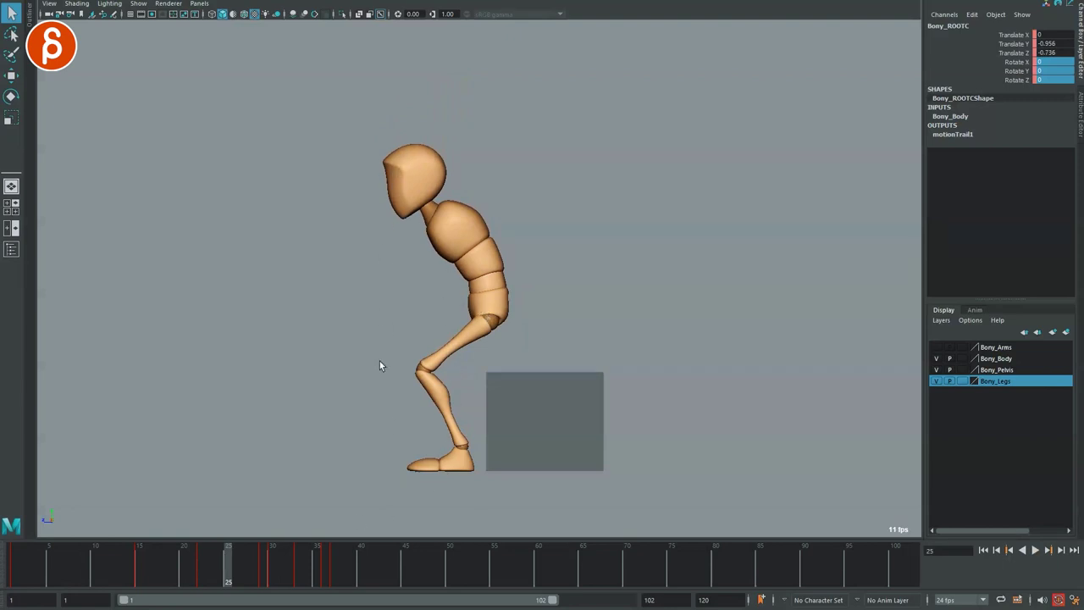
key(alt+v)
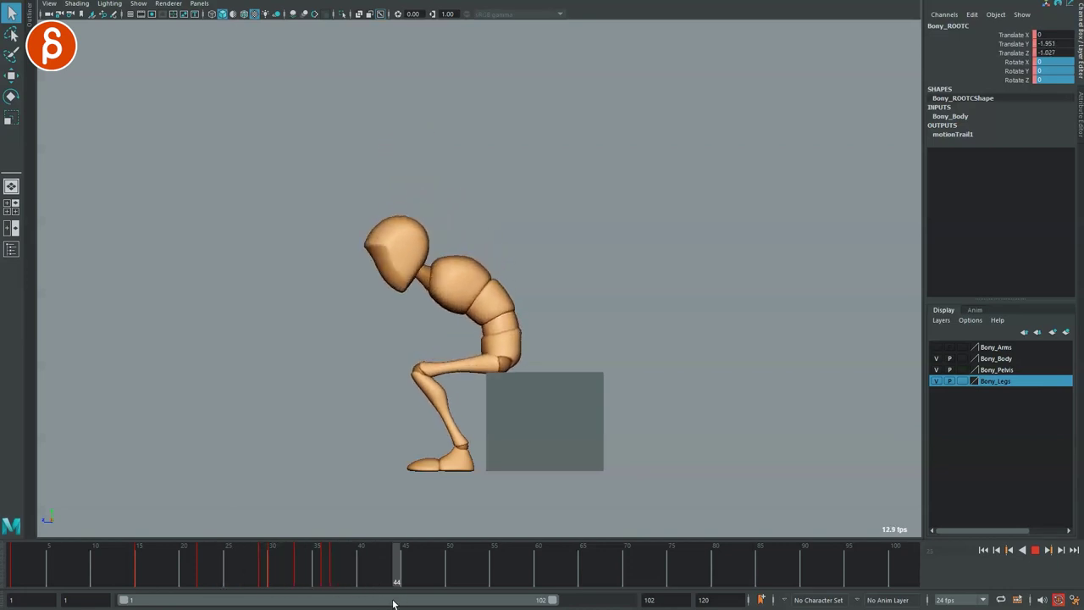
key(alt+period)
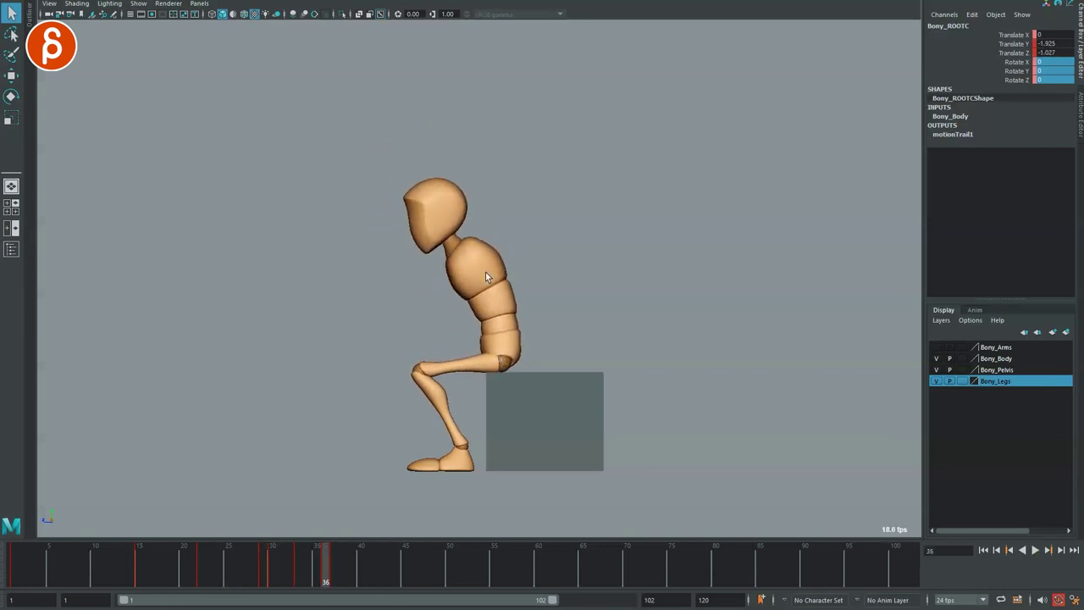
key(alt+period)
key(alt+period)
key(alt+period)
key(alt+comma)
key(alt+comma)
key(alt+comma)
key(alt+comma)
key(alt+comma)
key(alt+period)
key(alt+period)
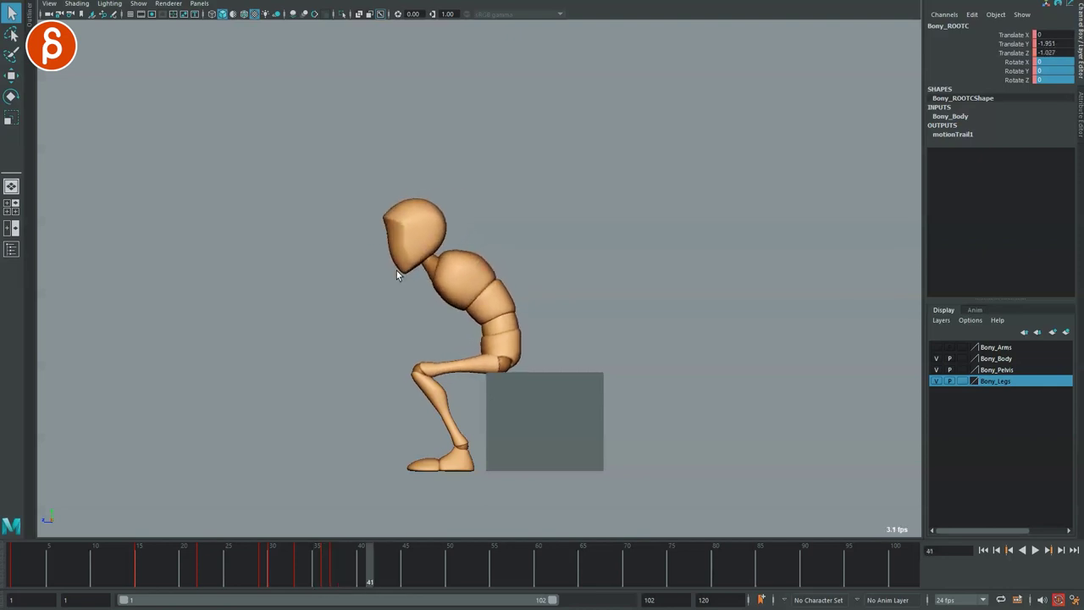
key(alt+comma)
key(alt+comma)
key(alt+comma)
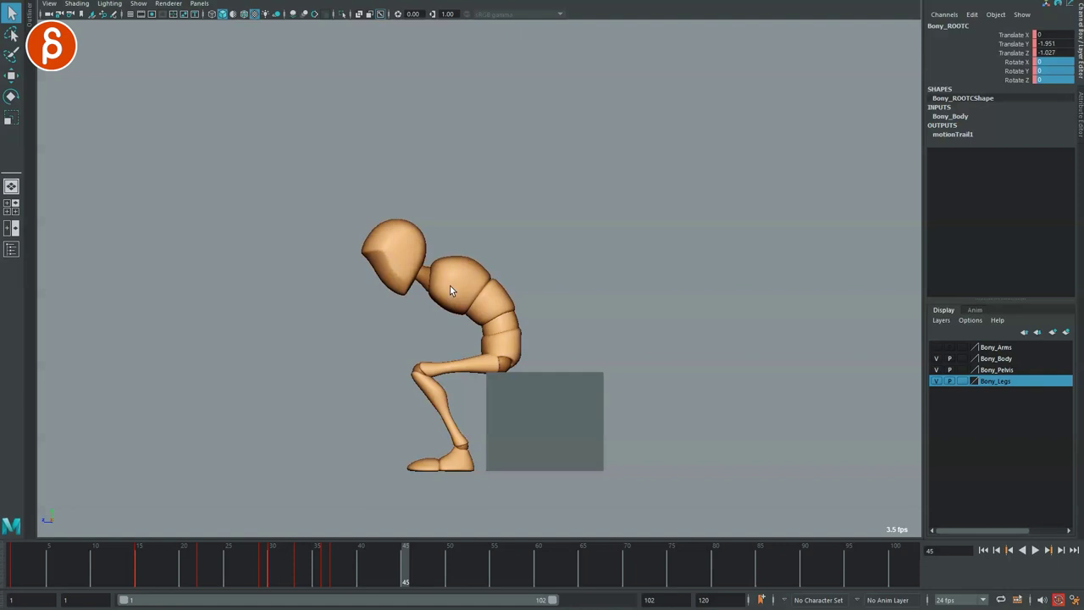
Step through the frames from 45 to 50 and play the sit-down to examine the head and spine motion
key(alt+period)
key(alt+period)
key(alt+period)
key(alt+period)
key(alt+period)
key(alt+comma)
key(alt+comma)
key(alt+comma)
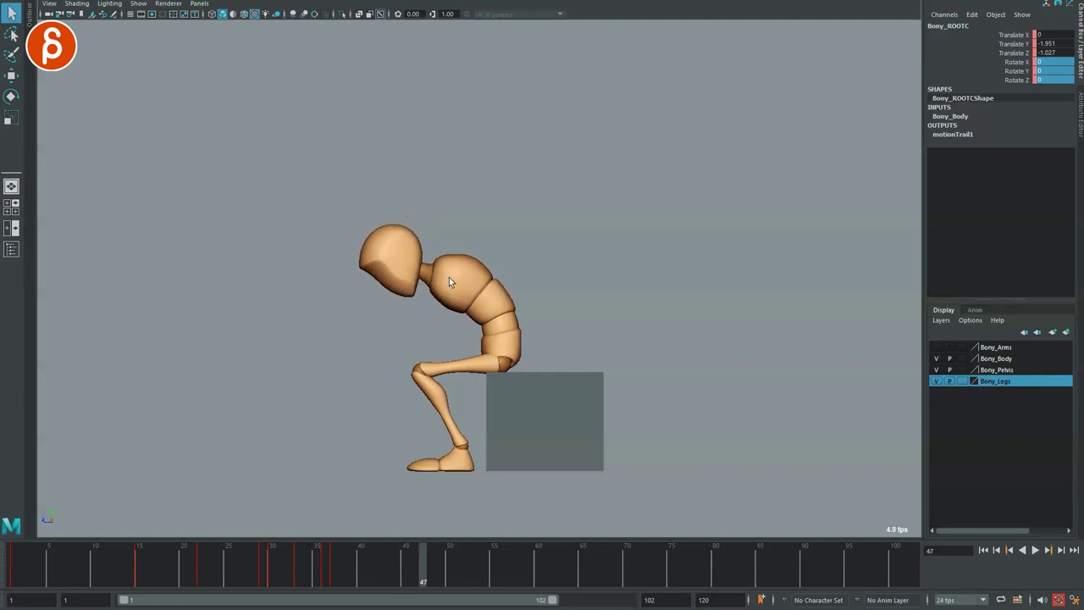
key(alt+period)
key(alt+comma)
key(alt+comma)
key(alt+period)
key(alt+v)
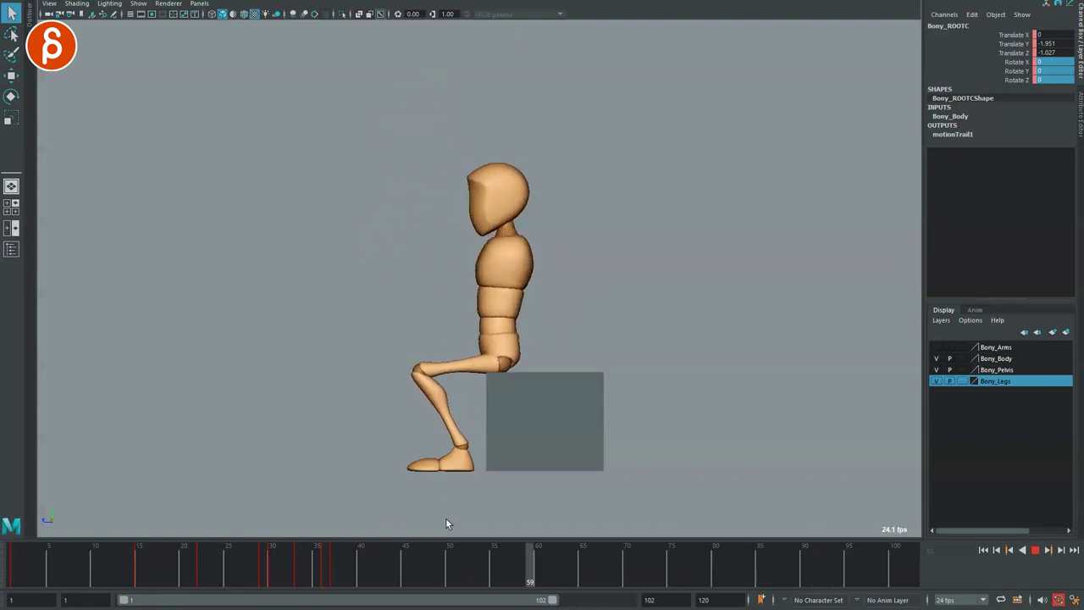
key(alt+v)
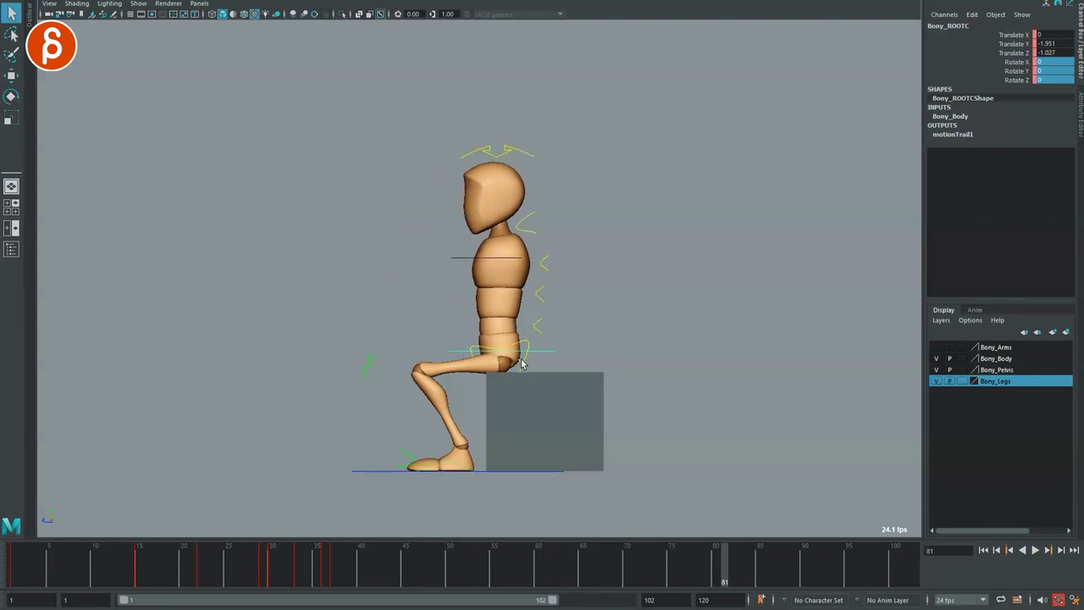
Tilt the main hip control to about -14.5 in Rotate X at frame 36 and tilt it the opposite way at frame 27
click(526, 357)
key(alt+v)
click(7, 565)
drag(14, 576, 326, 579)
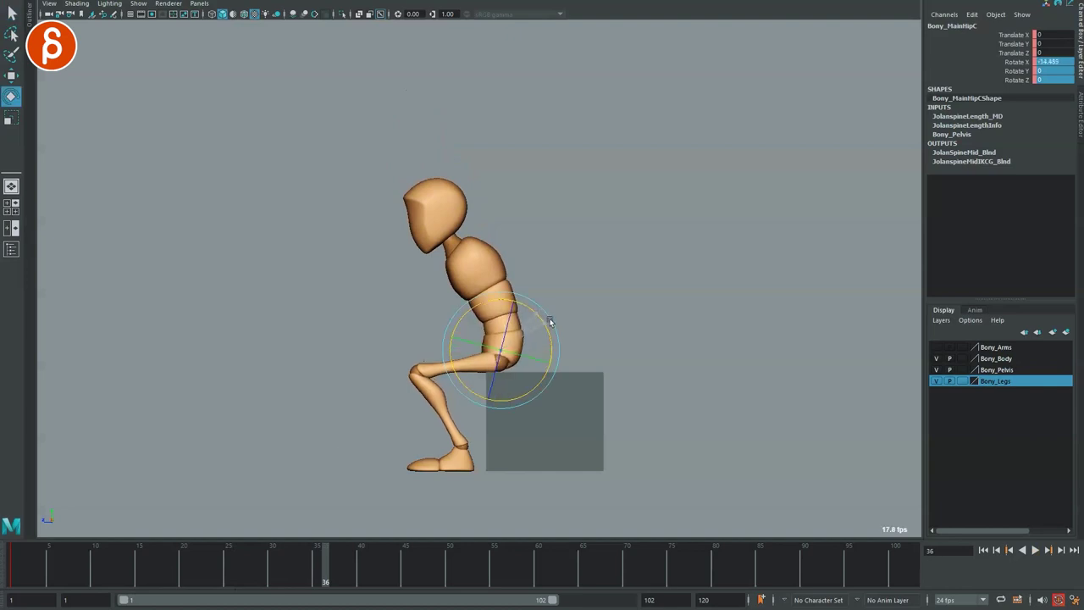
drag(318, 580, 246, 580)
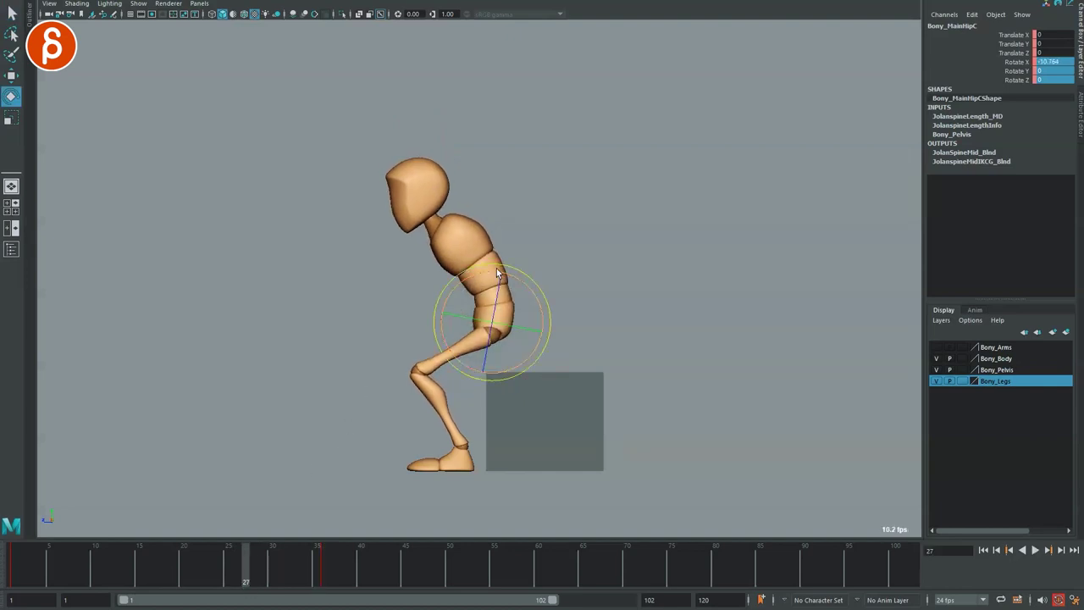
key(alt+v)
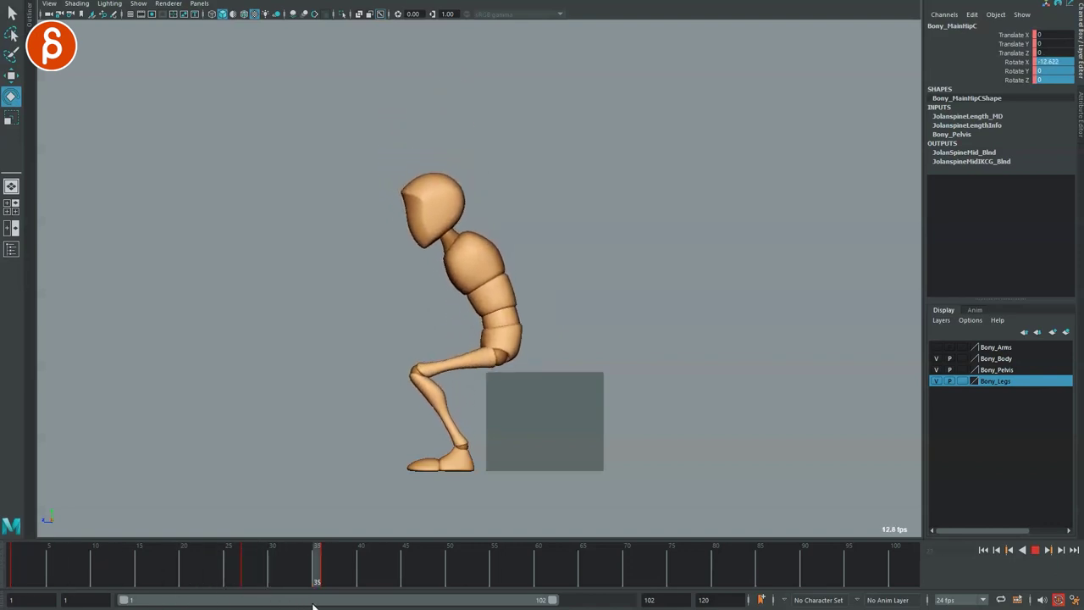
key(alt+v)
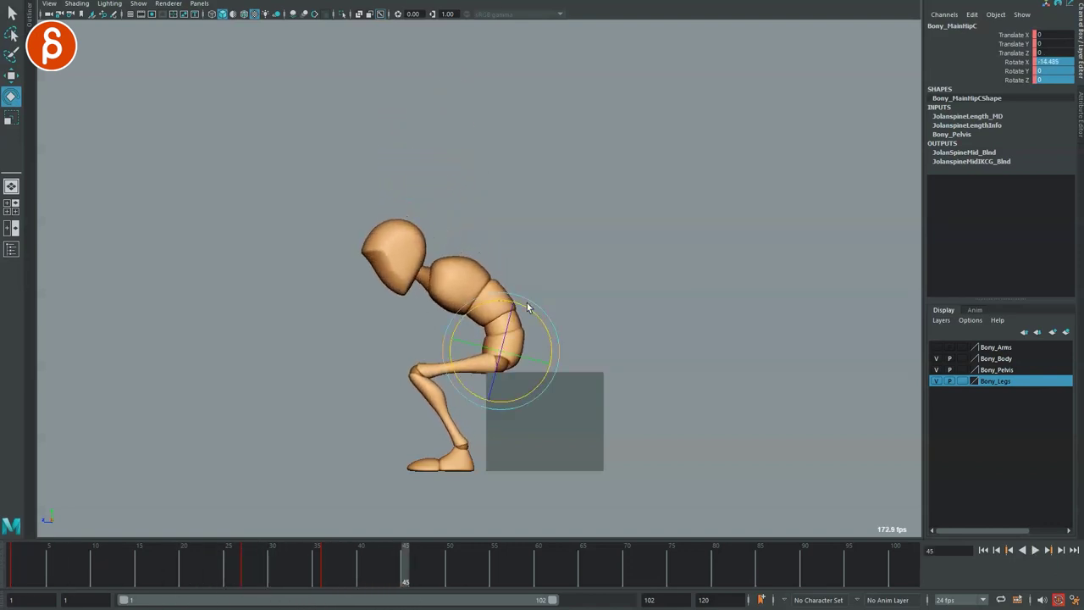
Rotate the main hip control to -7.251 in X at frame 45, adjust its tilt at frames 60 and 73, and play back
drag(519, 296, 518, 295)
key(alt+v)
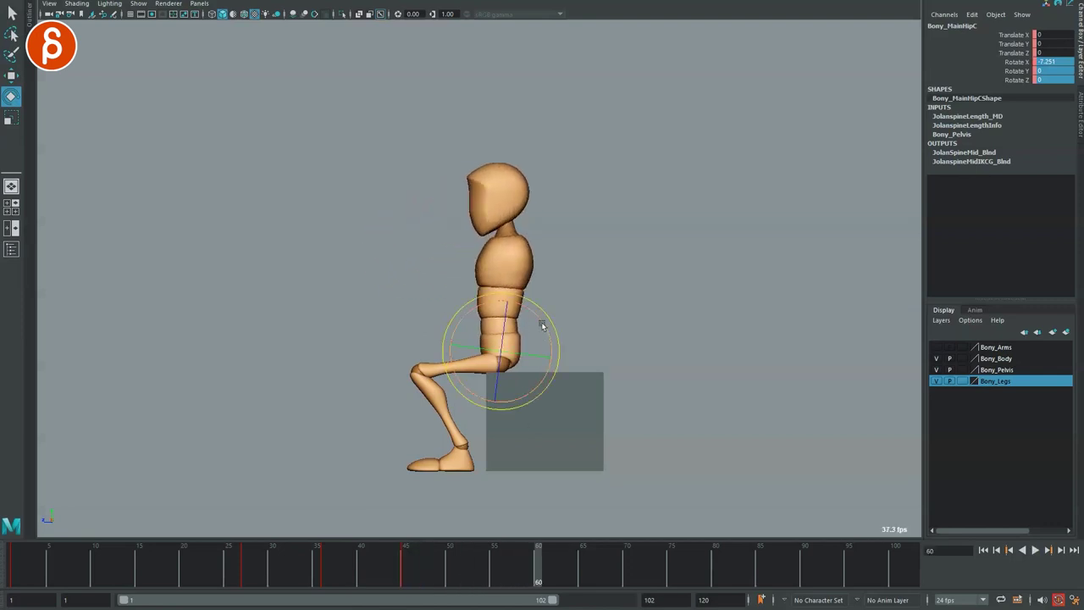
key(alt+v)
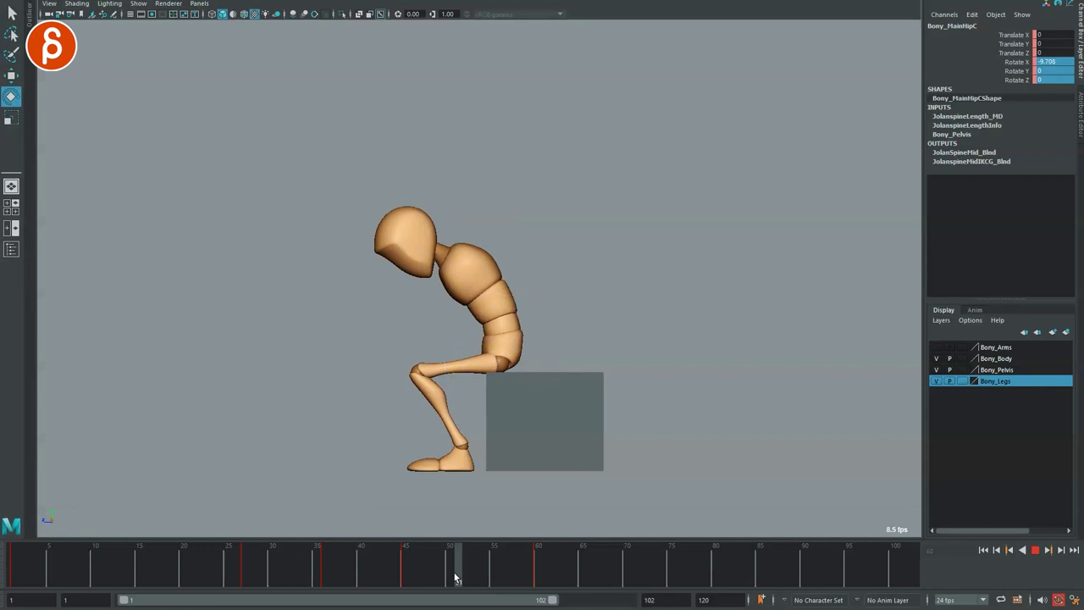
key(alt+v)
Copy the hip control's keys between frames 23 and 66 and those between frames 67 and 76
shift+drag(597, 579, 205, 579)
right_click(276, 569)
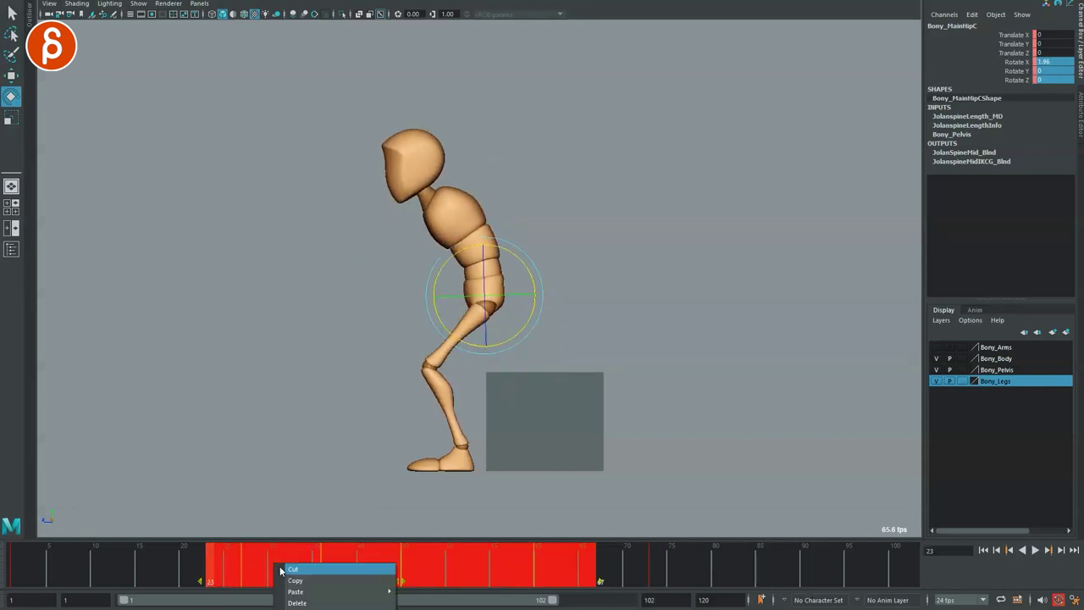
click(295, 580)
shift+drag(596, 580, 683, 580)
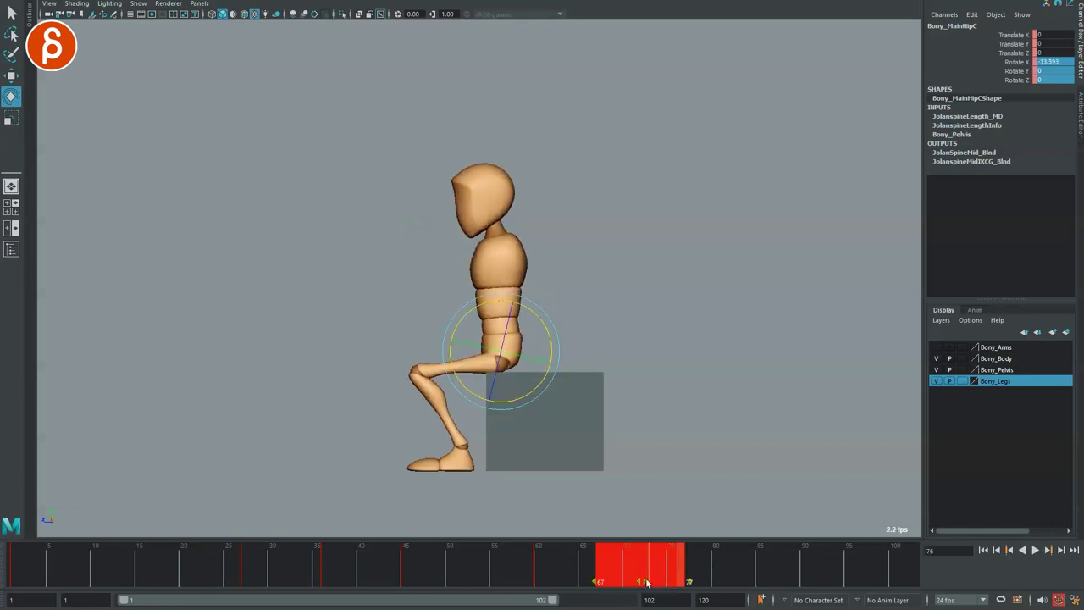
right_click(663, 581)
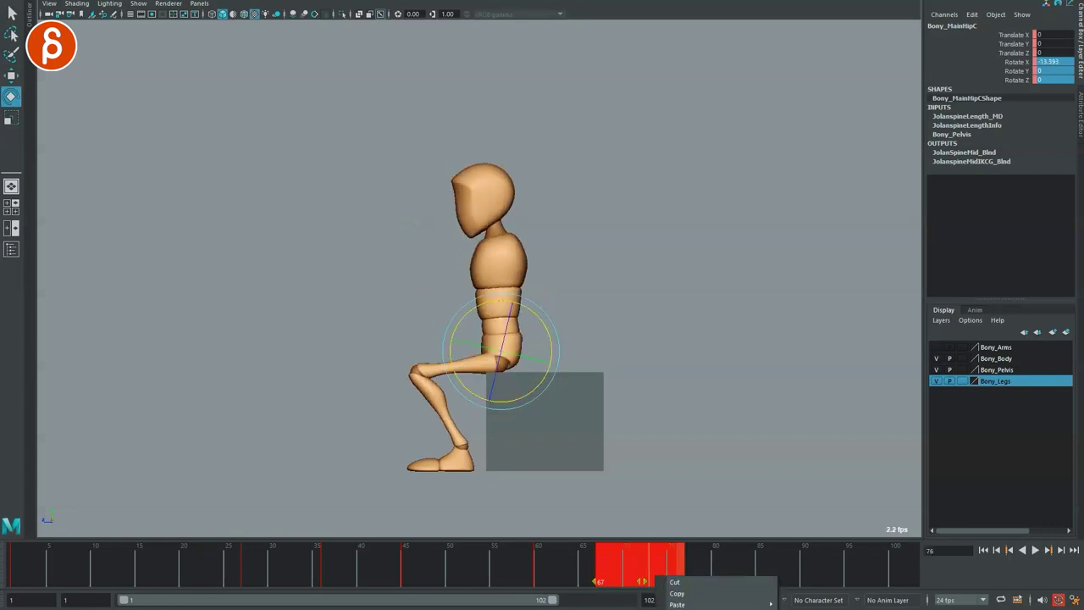
click(678, 594)
Play and scrub the sit-down up to frame 63 to examine the added hip rotation
key(alt+v)
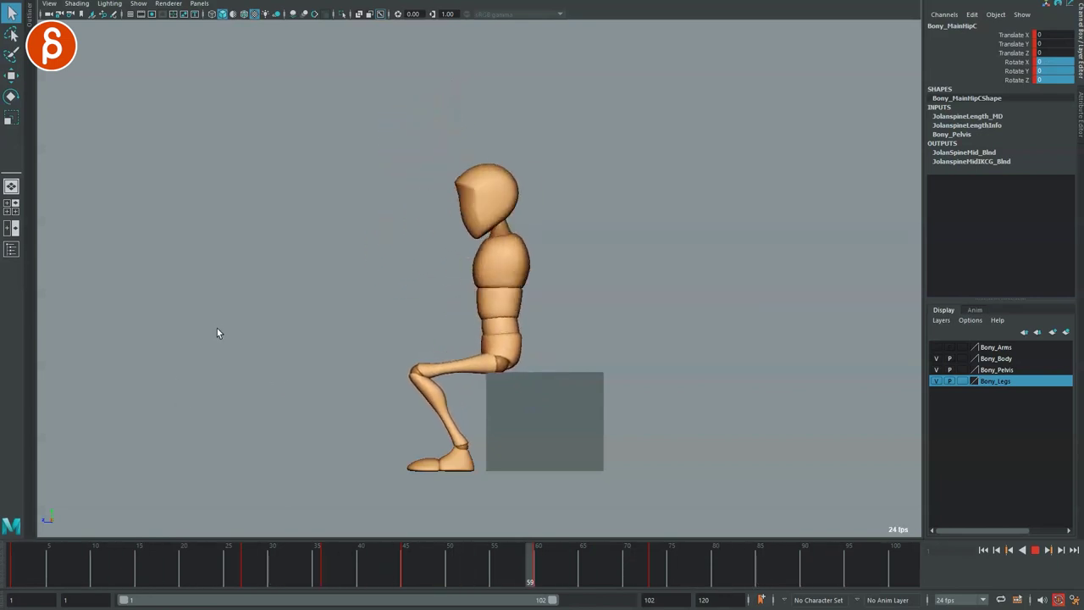
click(211, 581)
drag(212, 580, 566, 603)
key(alt+v)
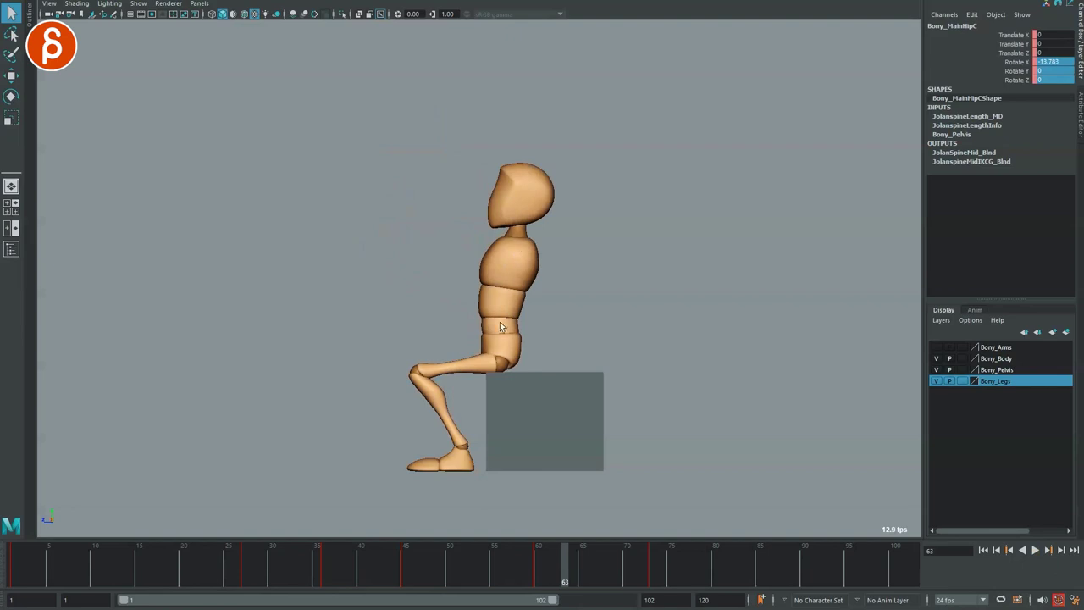
Rotate the neck control to about -10 in X at frame 45 and bend it further forward at frame 48
click(231, 566)
drag(231, 566, 404, 586)
click(476, 218)
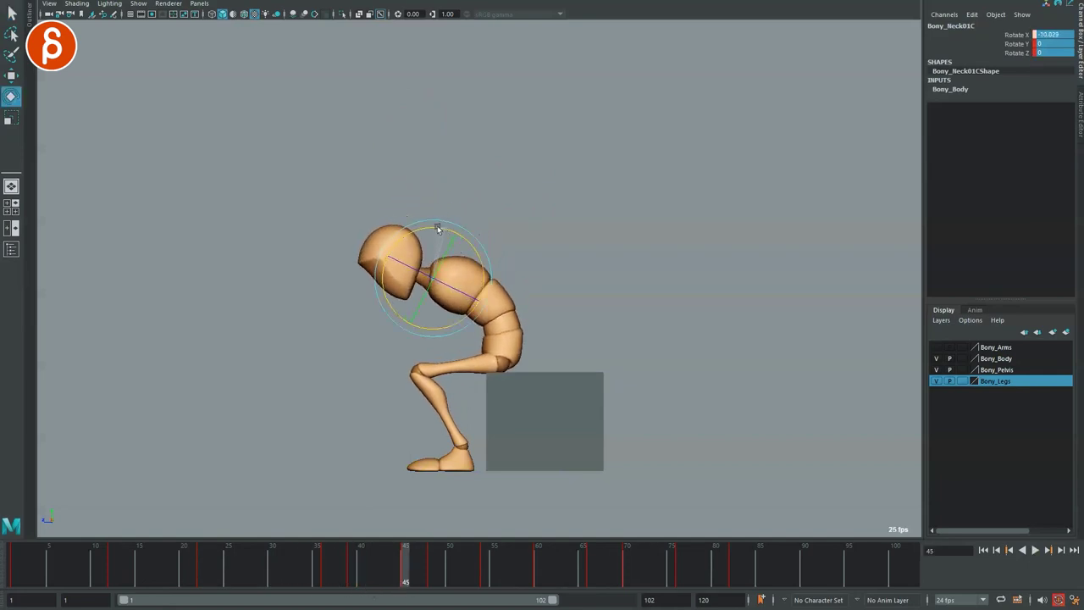
key(alt+period)
key(alt+period)
key(alt+period)
key(alt+period)
key(alt+comma)
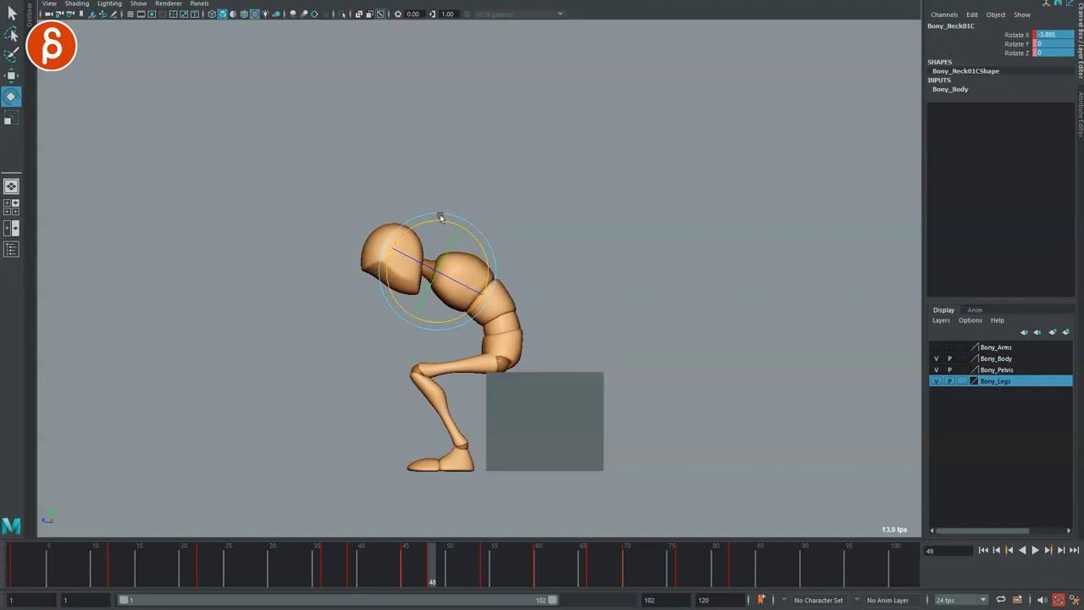
Bend the neck further forward at frame 54 and rotate it to 20.345 in X at frame 60
drag(426, 580, 485, 580)
drag(476, 205, 472, 207)
drag(486, 577, 538, 579)
drag(544, 203, 529, 200)
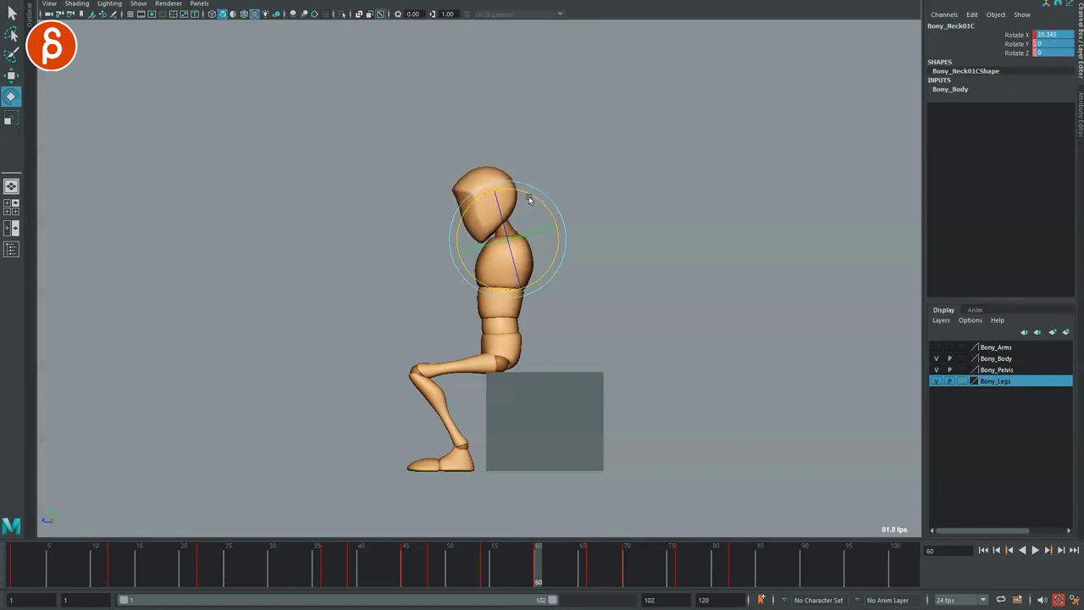
drag(538, 580, 566, 579)
Select the head control and rotate the head back up at frames 45 and 48 to counter the neck's bend
key(q)
click(563, 167)
key(alt+1)
drag(299, 577, 402, 583)
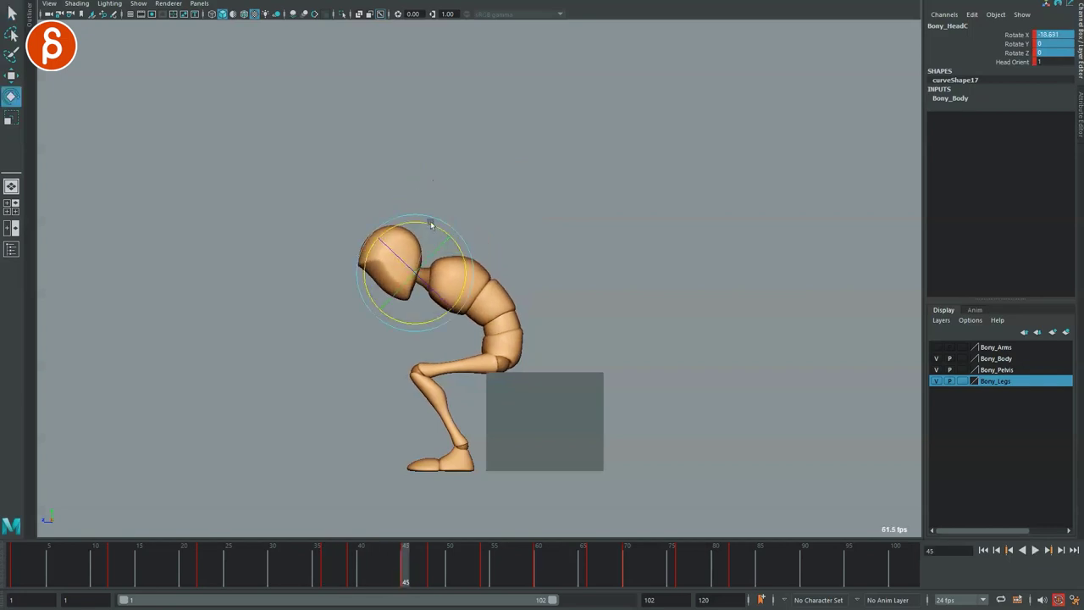
key(.)
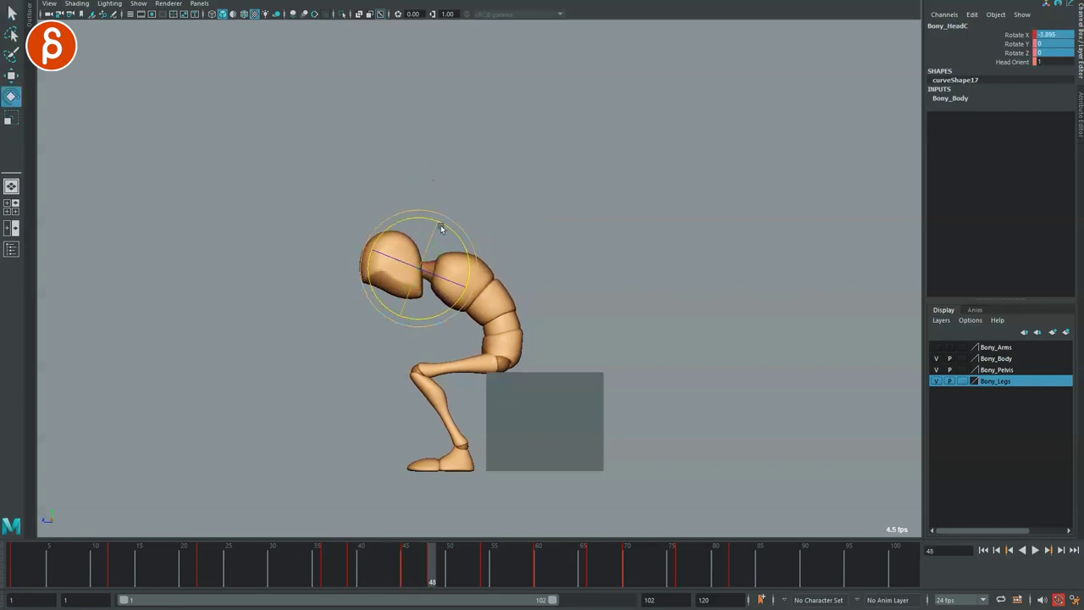
key(alt+.)
key(alt+.)
key(alt+.)
key(alt+.)
key(alt+.)
key(alt+.)
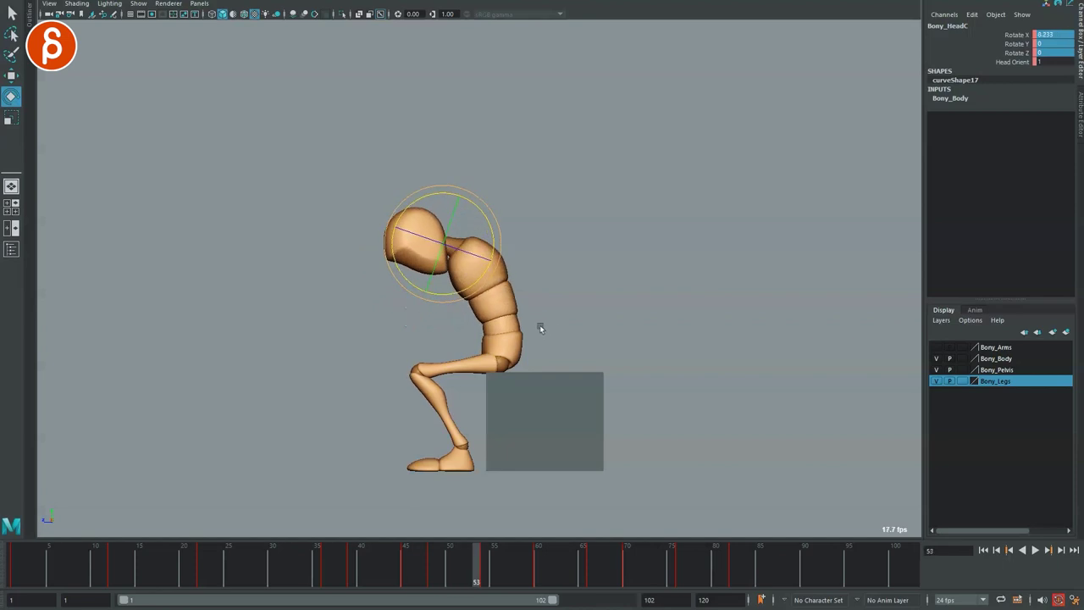
Rotate the head back up at frames 54 and 60, and play back the sit-down
key(alt+period)
key(alt+period)
key(alt+period)
key(alt+period)
key(alt+period)
key(alt+period)
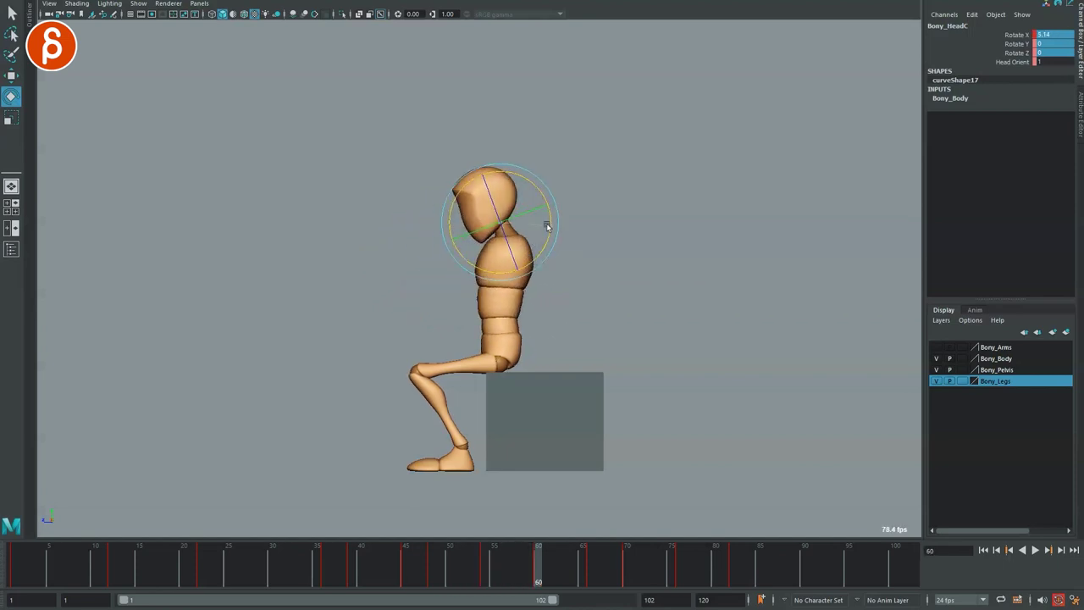
key(alt+v)
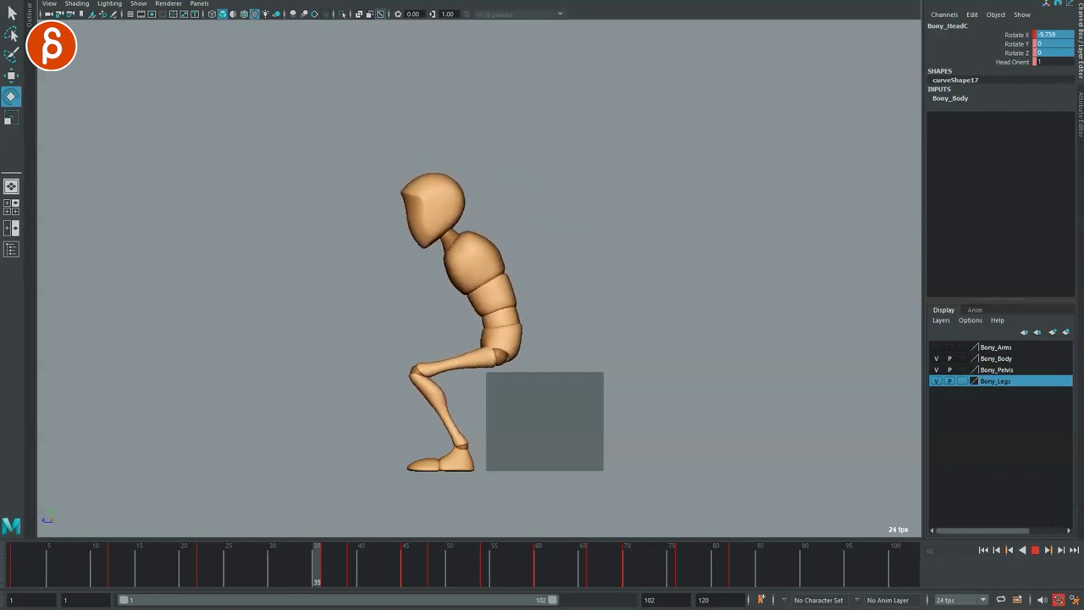
key(Escape)
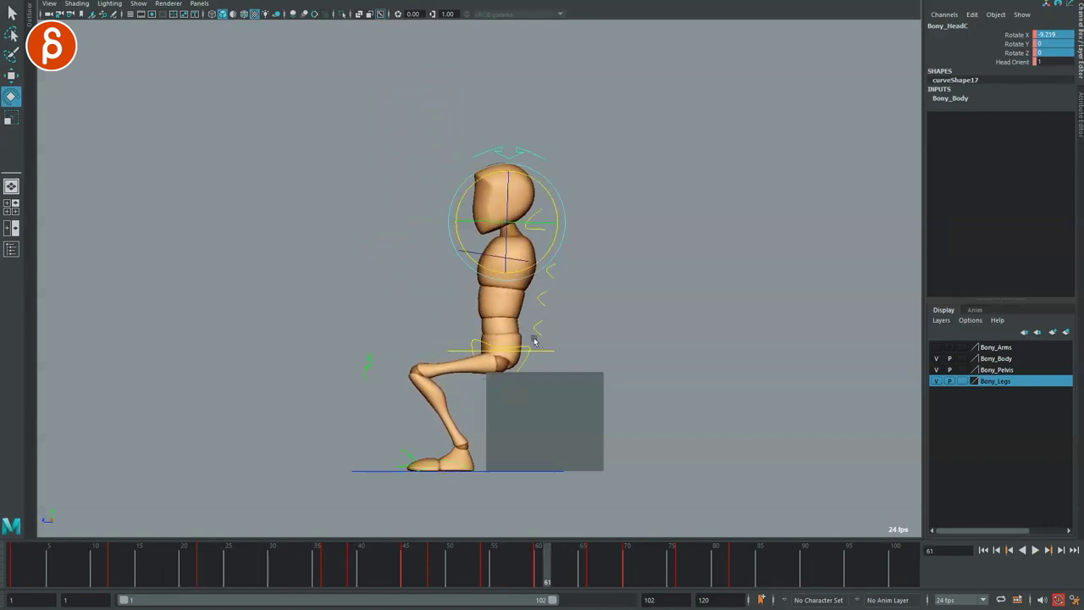
Bend the lowest spine control further forward at frame 46 and review the deeper pose in playback
drag(567, 274, 565, 277)
drag(181, 580, 393, 552)
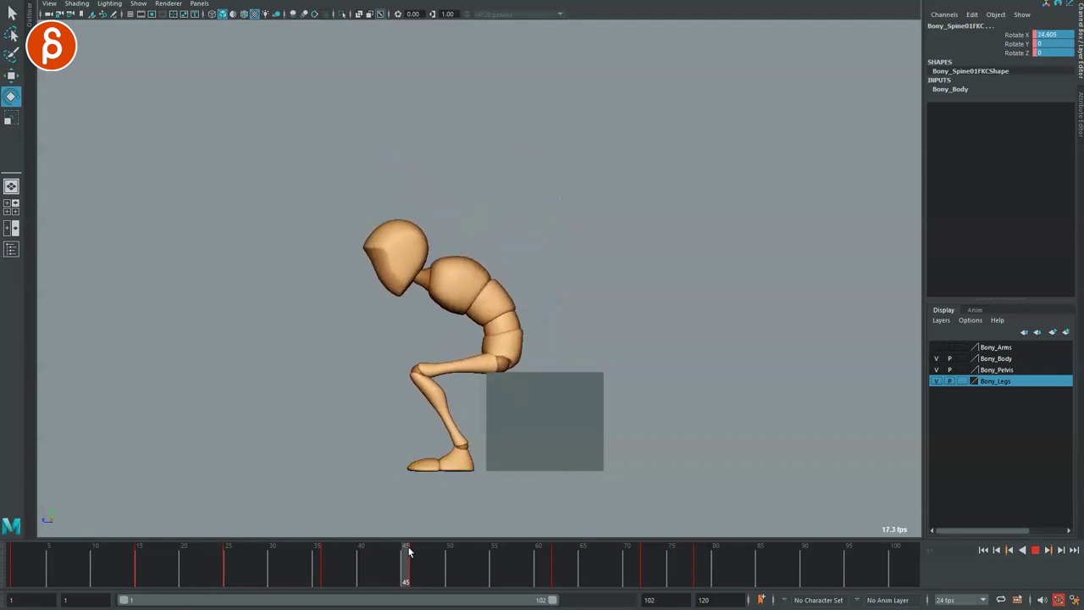
drag(511, 277, 520, 300)
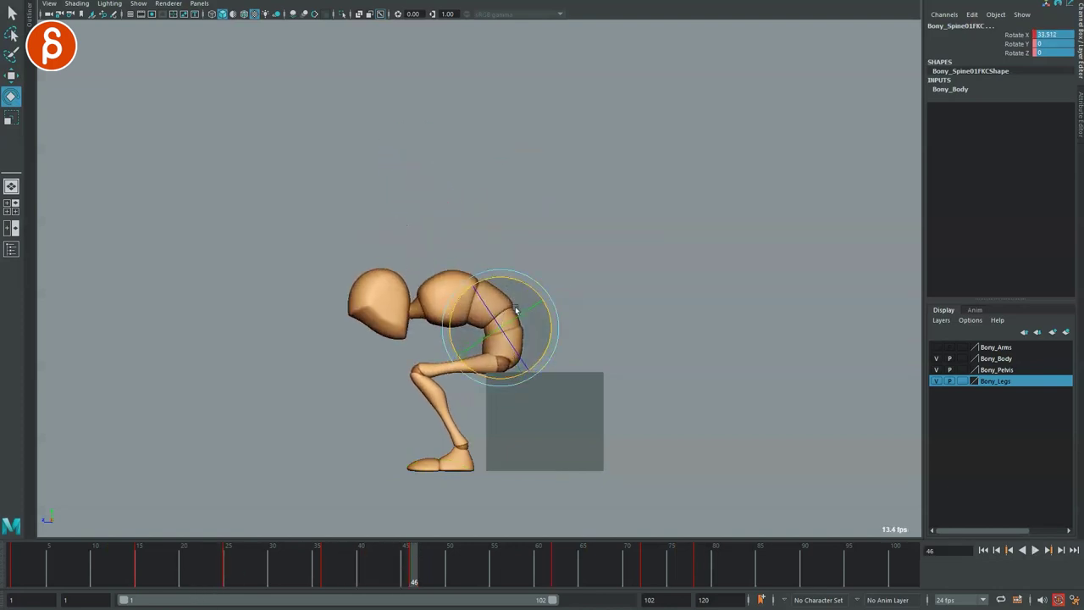
key(alt+v)
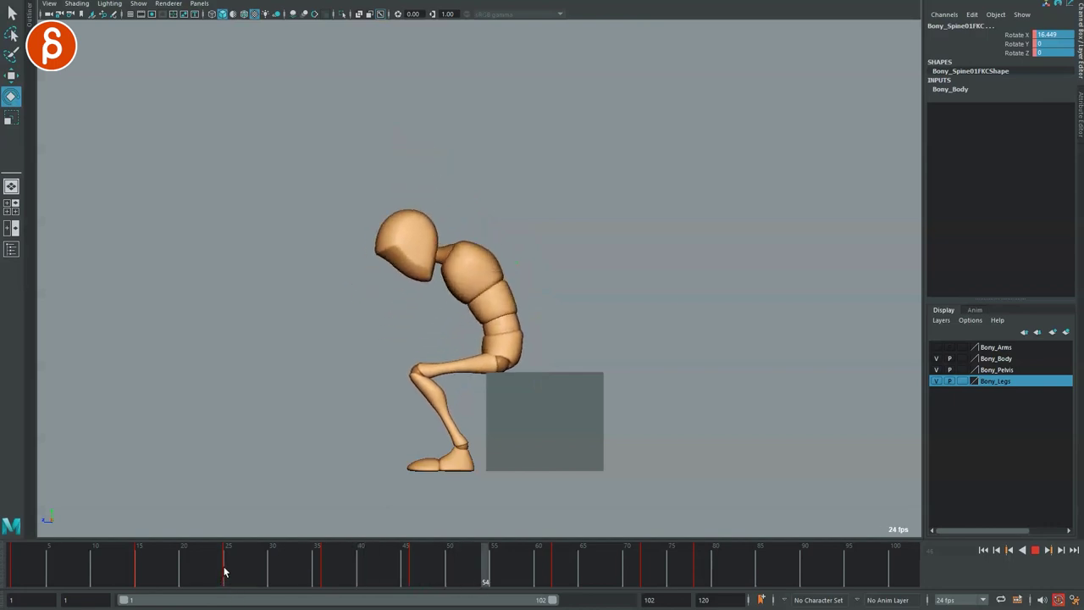
key(alt+v)
drag(302, 564, 414, 578)
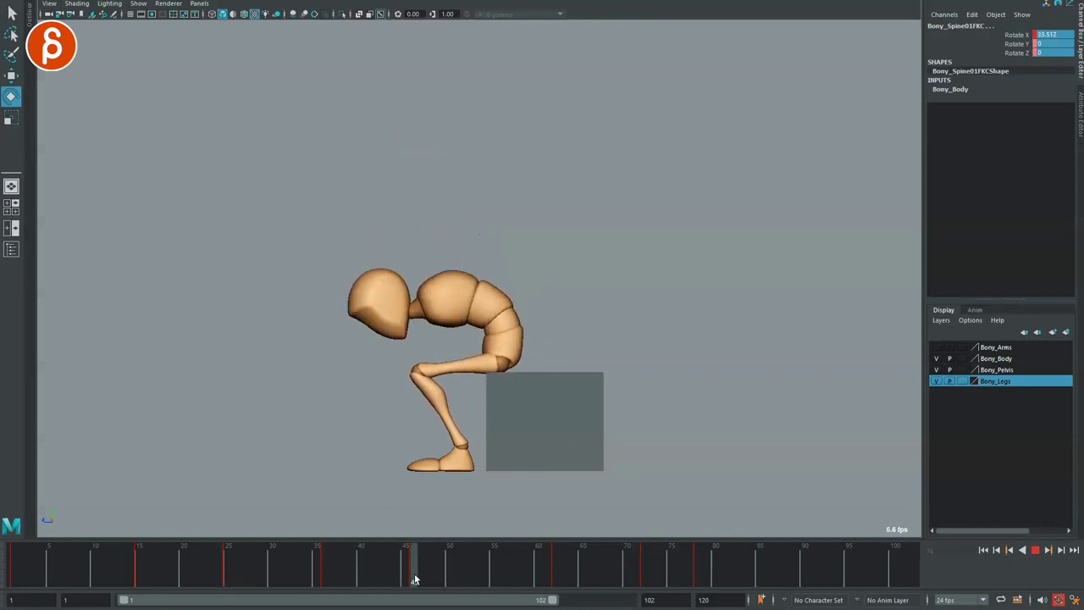
key(alt+v)
Try leaning the lowest spine control further back at frame 62
click(565, 579)
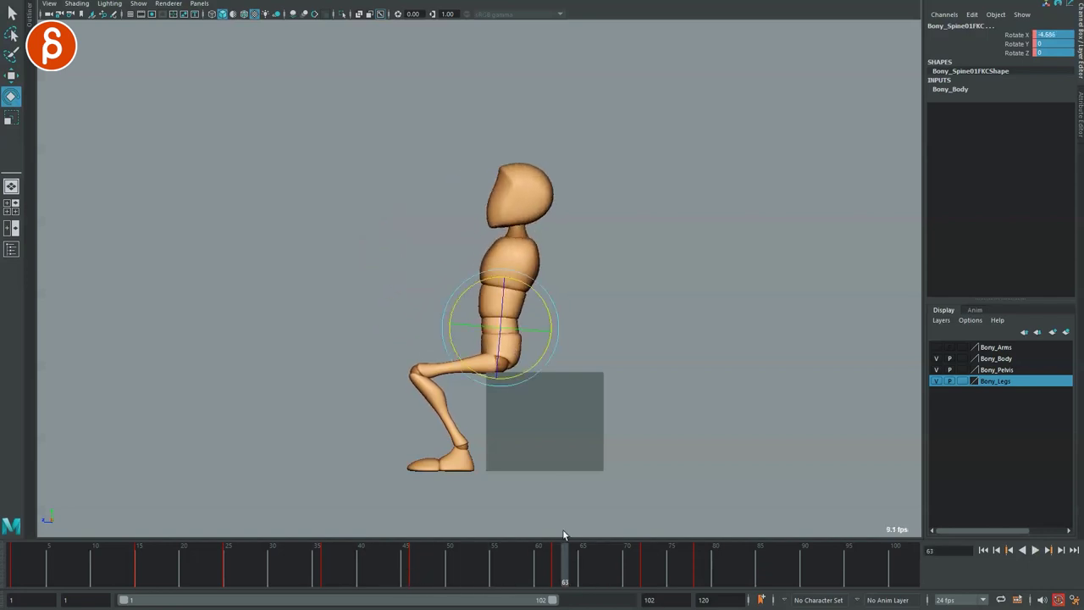
key(comma)
drag(539, 297, 549, 307)
key(q)
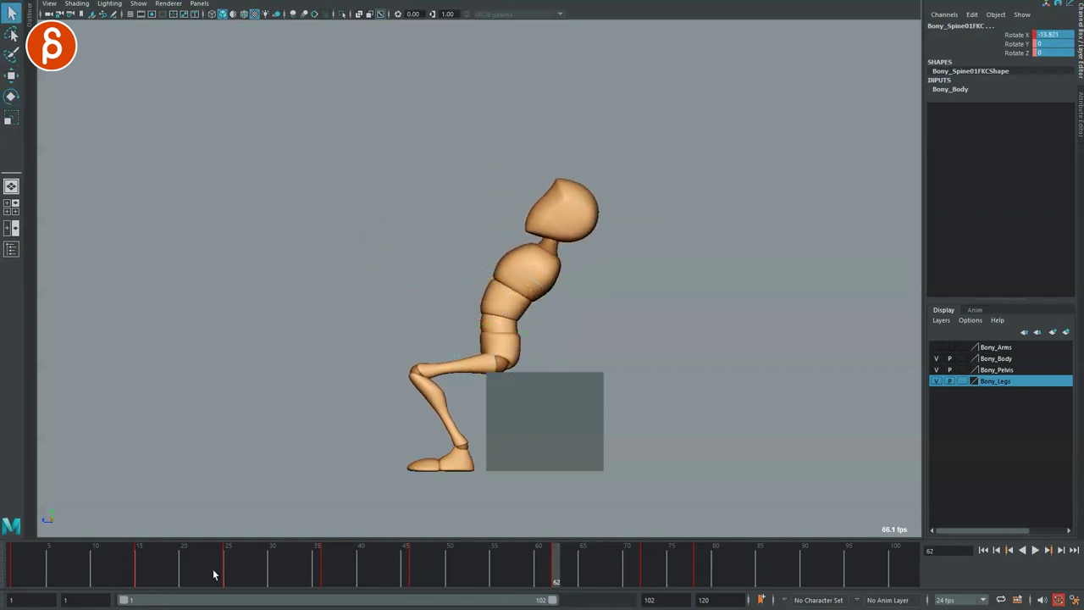
Play back the sit-down and examine the upright pose around frame 62 and the final seated pose
click(217, 582)
key(alt+v)
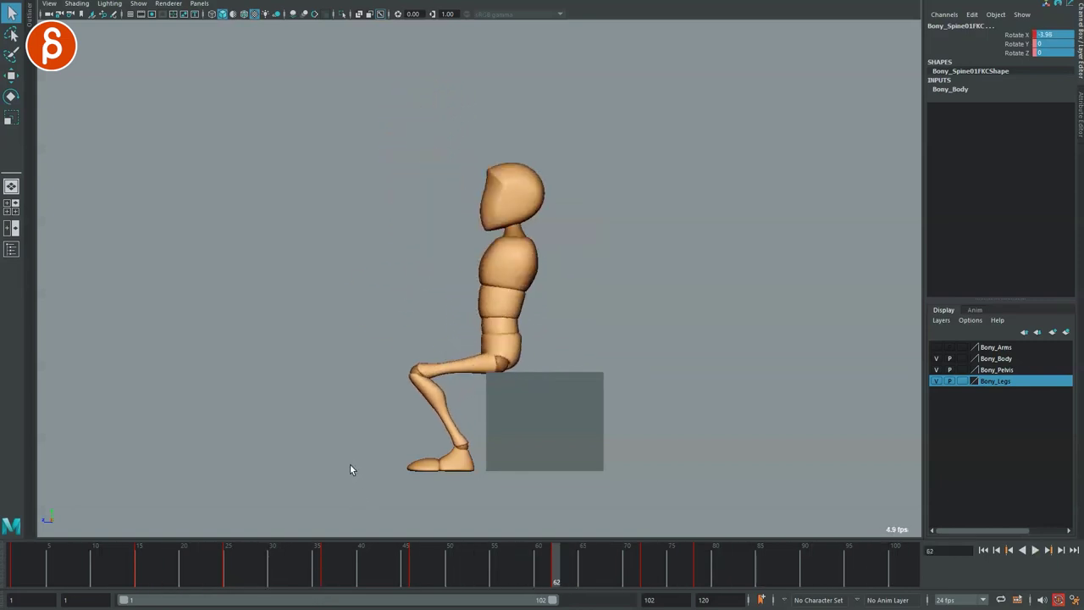
click(249, 562)
key(alt+v)
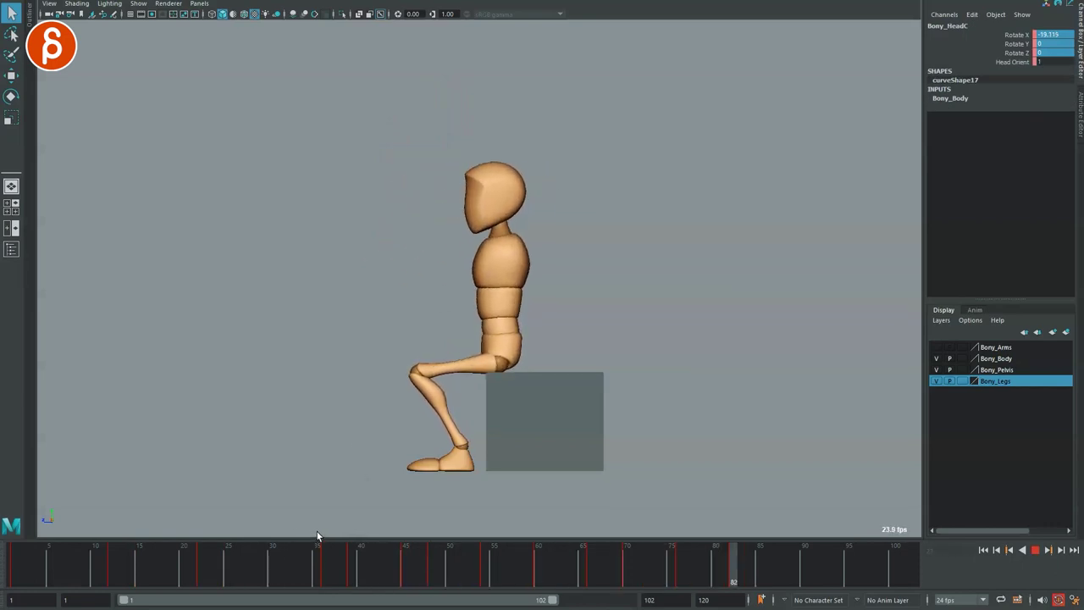
Try leaning the root control forward by about 23.6 degrees in X at frame 30
click(553, 348)
key(alt+1)
drag(110, 563, 273, 565)
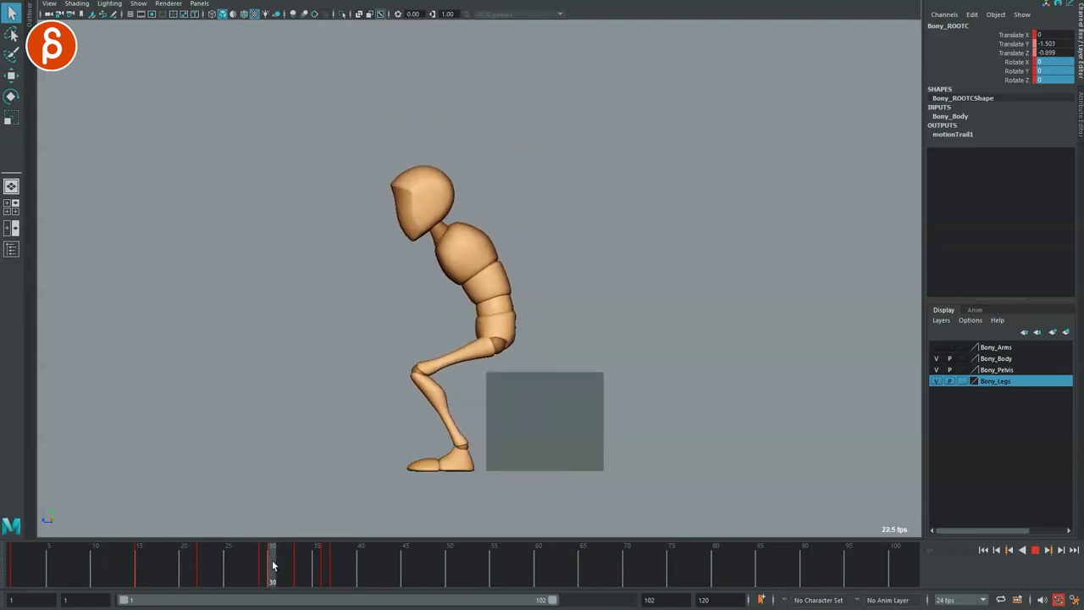
drag(456, 293, 460, 296)
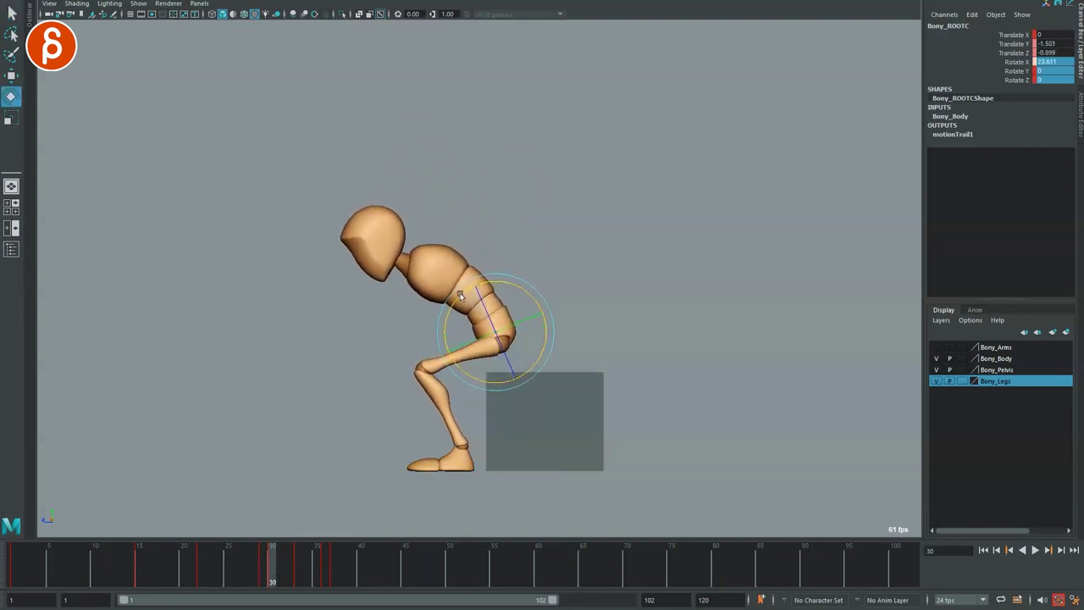
key(ctrl+z)
key(q)
Rotate the root control forward about 11 degrees in X at frame 30
drag(113, 578, 273, 578)
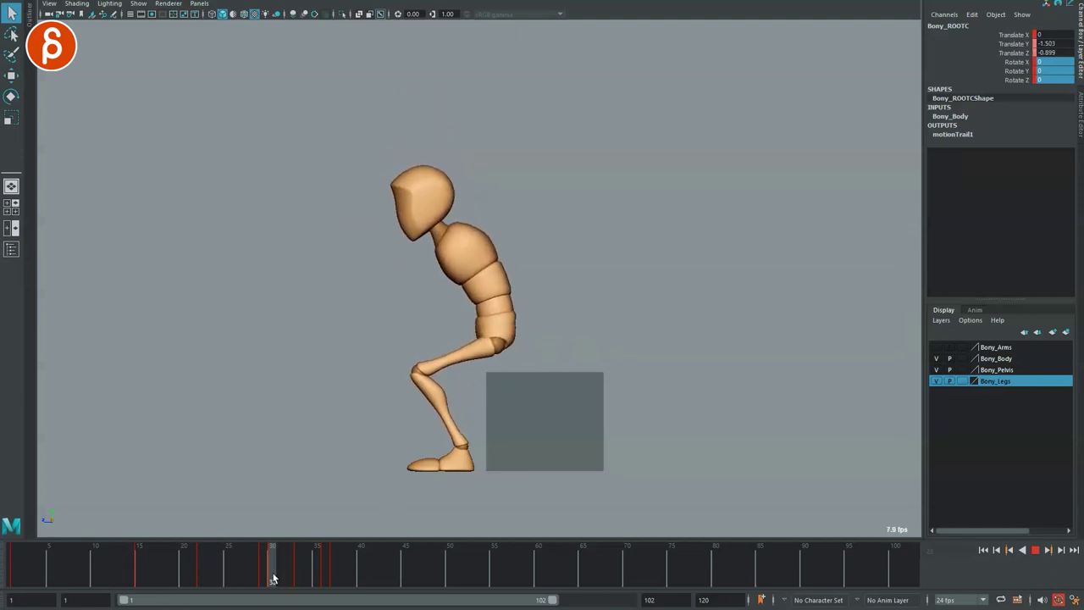
drag(514, 282, 506, 283)
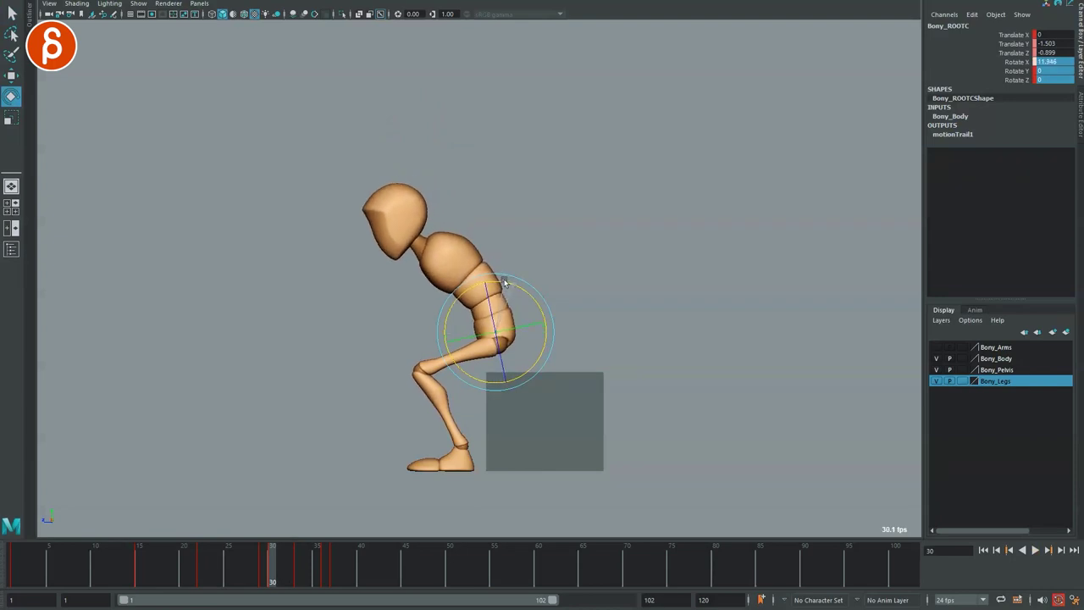
Display the root control's rotation curves and key its Rotate X at 0 at frame 80
key(space)
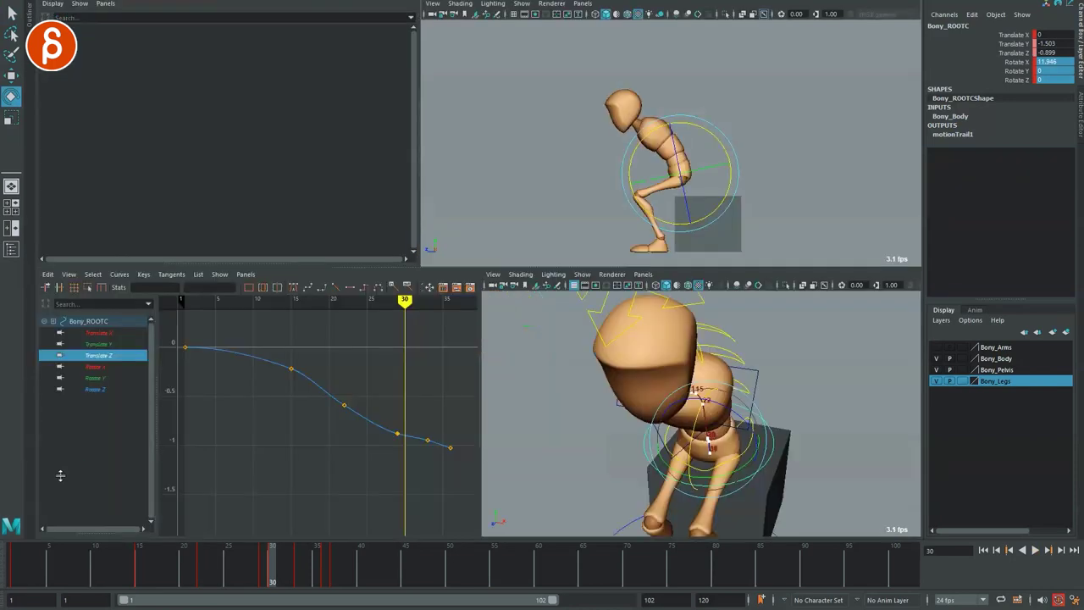
drag(99, 370, 101, 390)
drag(227, 573, 560, 542)
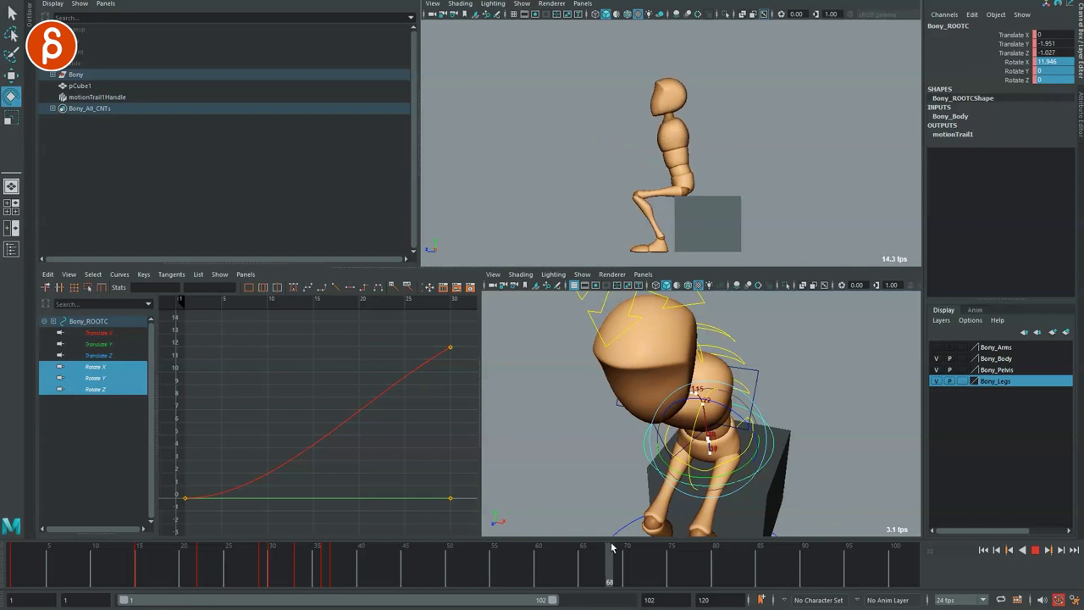
click(717, 549)
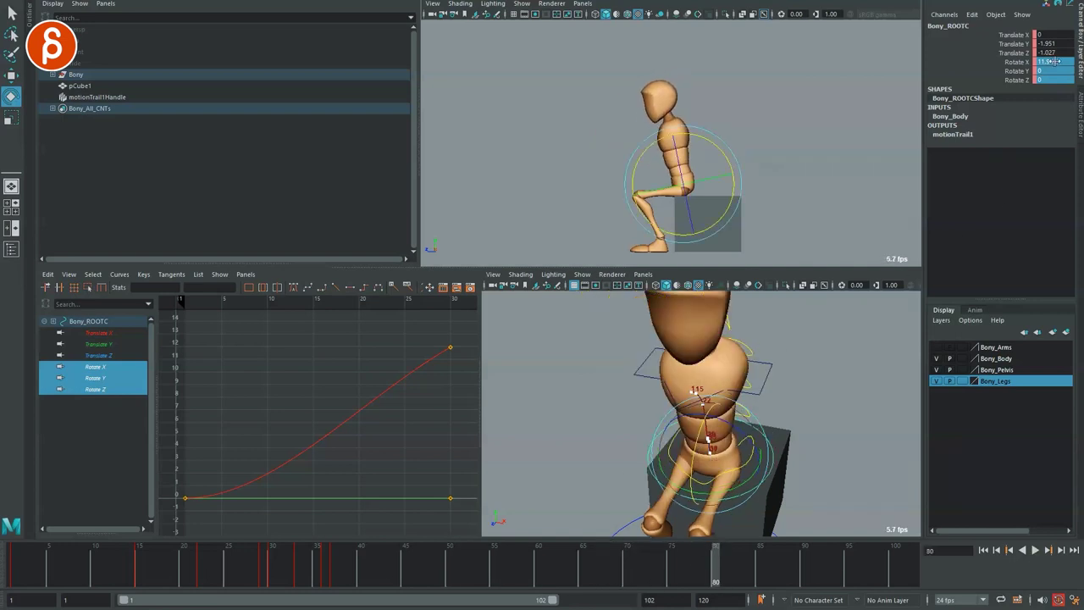
text(0)
key(Return)
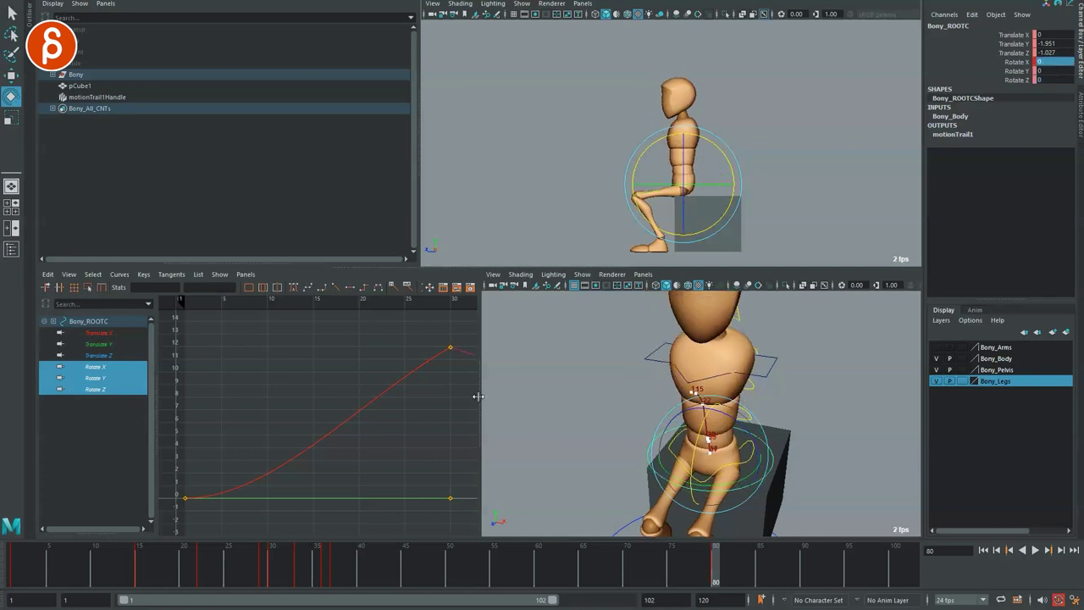
Smooth the root's rotation curve through the frame 30 key, then play back the result
click(287, 408)
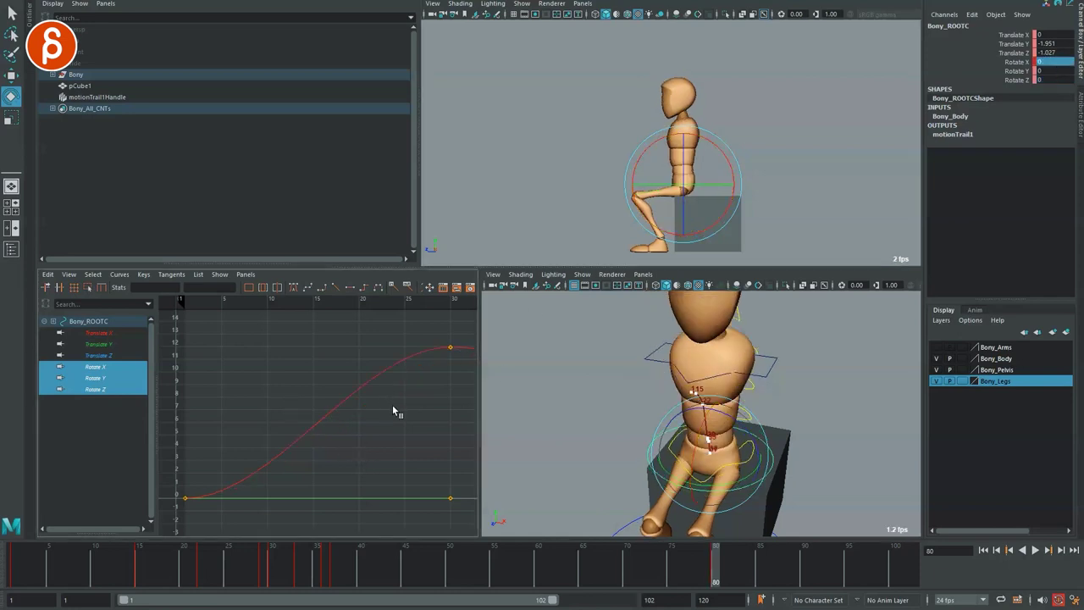
alt+middle_drag(432, 426, 295, 445)
alt+right_drag(295, 445, 254, 426)
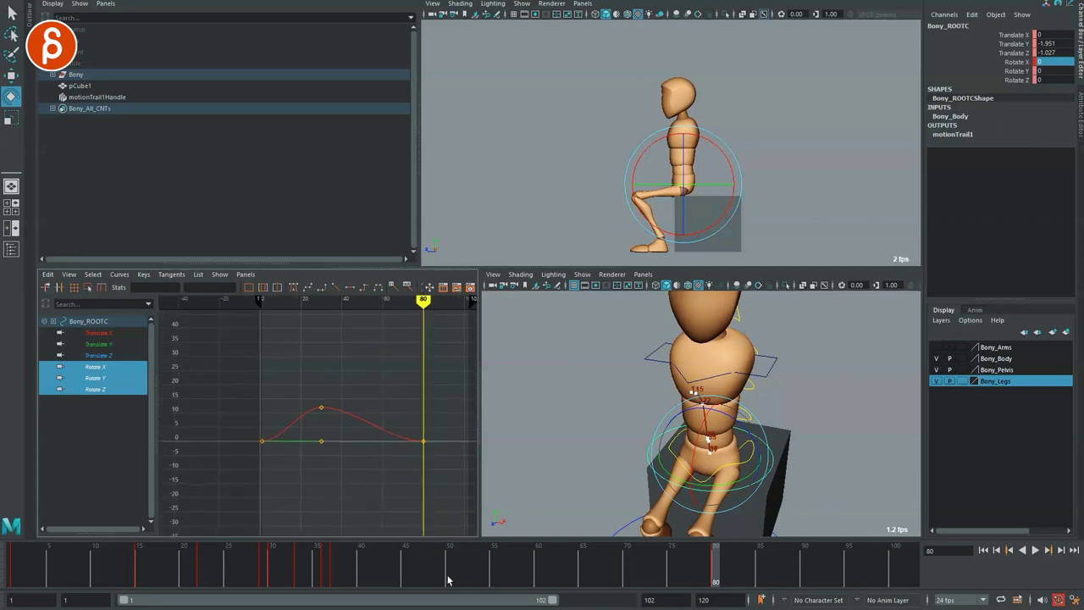
key(alt+v)
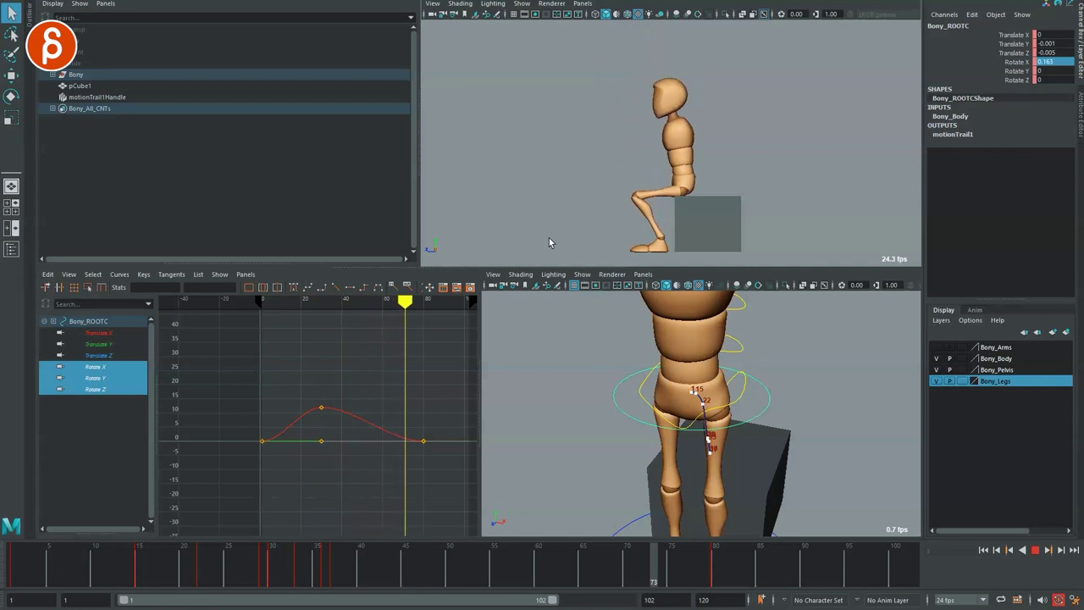
key(alt+v)
Raise the root's Rotate X key at frame 30 to 15.749 and play back the sit-down
drag(313, 396, 327, 430)
click(328, 547)
mouse_move(332, 370)
shift+middle_down()
mouse_move(332, 347)
mouse_move(332, 389)
mouse_move(342, 373)
mouse_move(342, 387)
shift+middle_up()
key(ctrl+z)
key(space)
key(alt+shift+v)
key(alt+v)
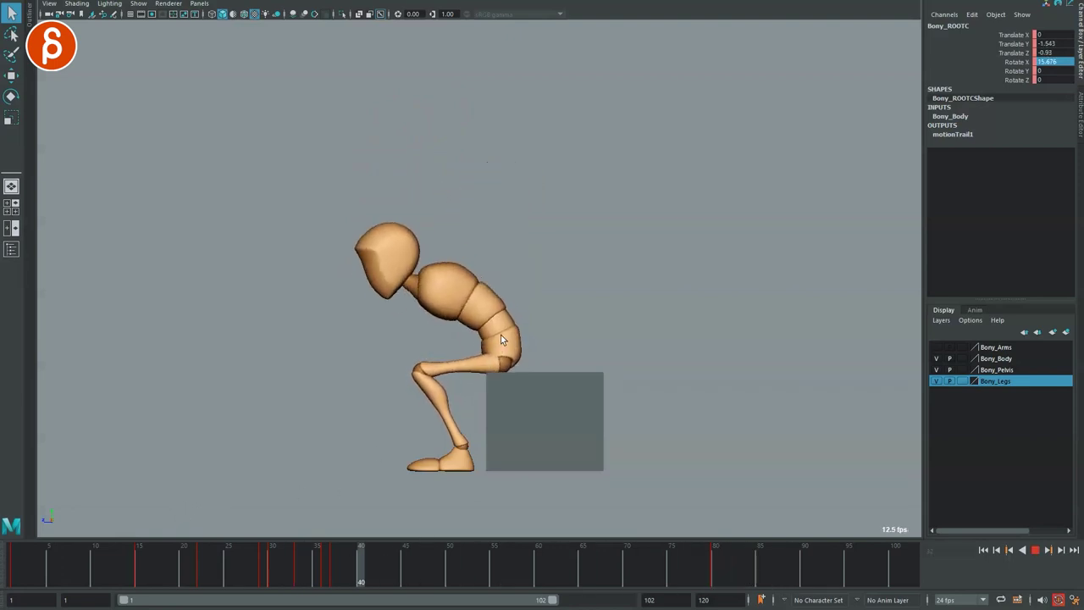
key(space)
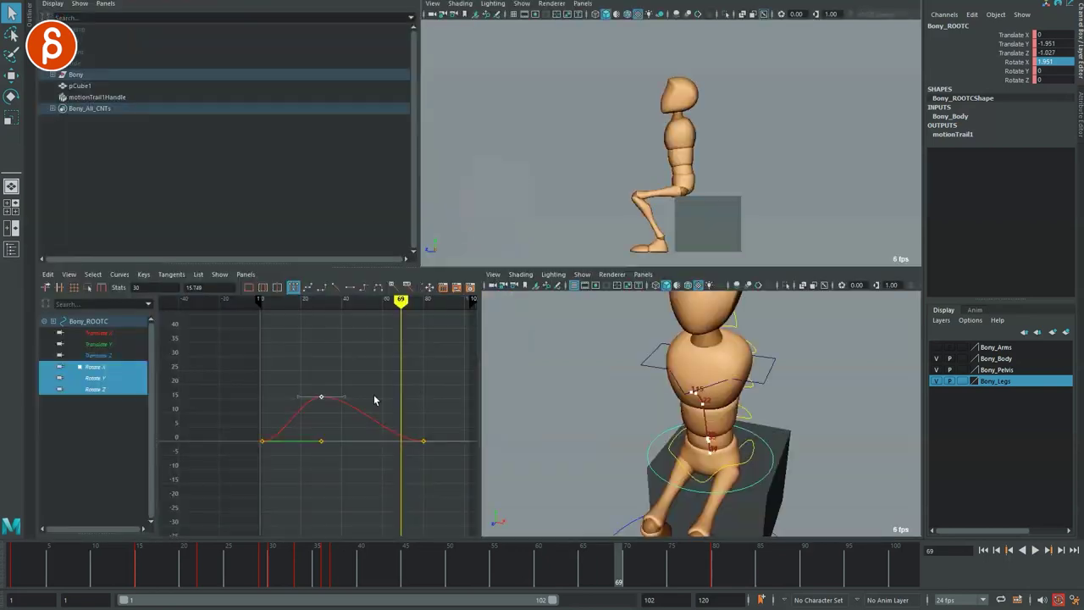
key(space)
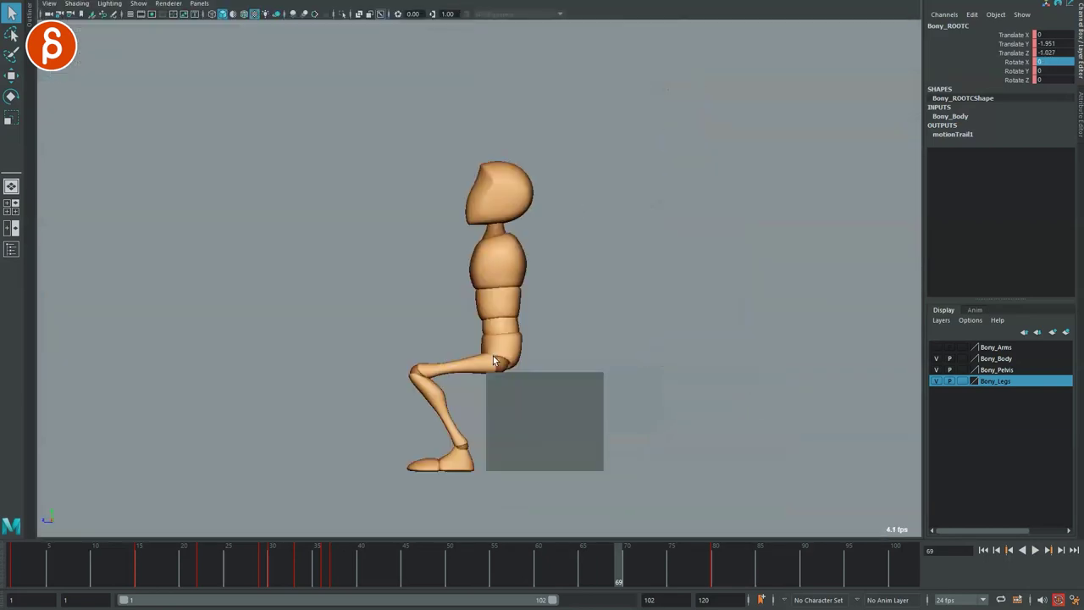
Key the main hip control at about -6 in Rotate X at frame 23 and delete its frame 27 key
click(524, 366)
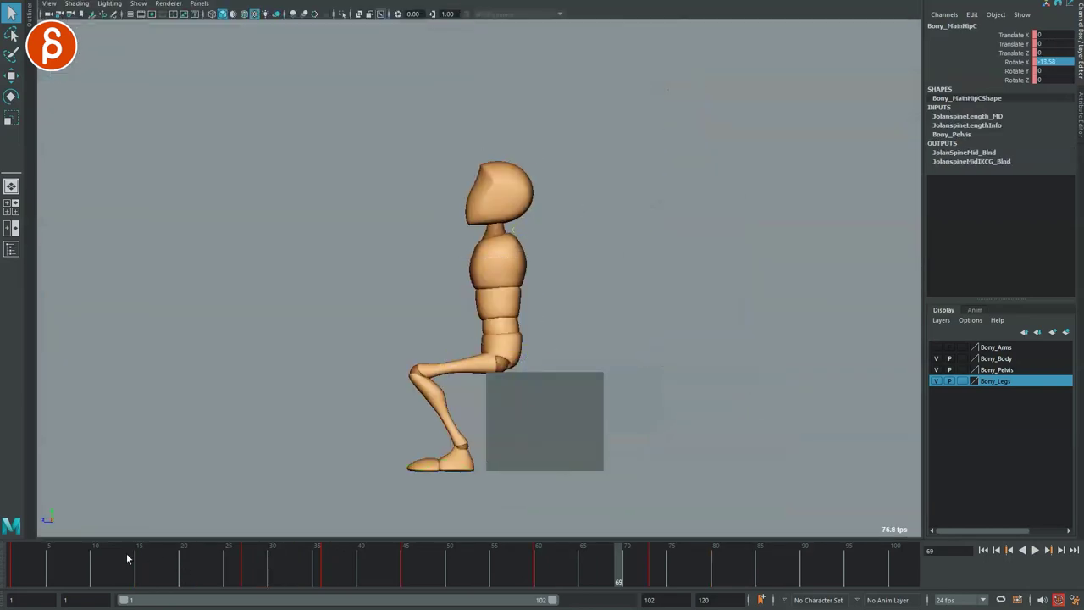
key(alt+v)
drag(507, 292, 525, 273)
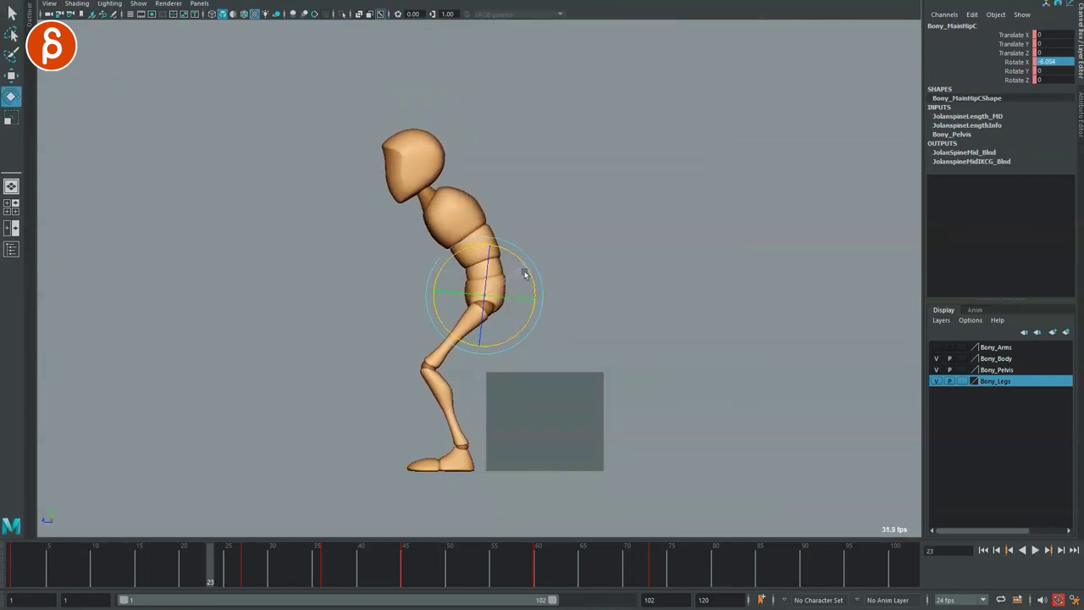
right_click(206, 572)
click(231, 588)
key(alt+period)
key(alt+period)
key(alt+period)
key(alt+period)
right_click(247, 580)
mouse_move(279, 600)
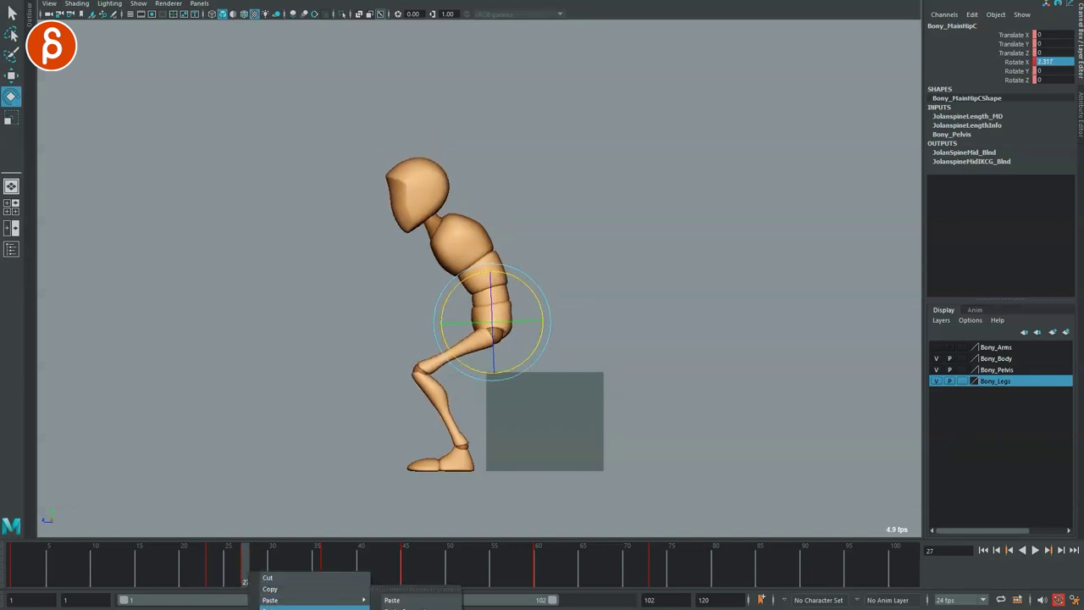
click(392, 600)
Key an adjusted forward-back rotation of the main hip control at frame 56 and play back the change
key(alt+v)
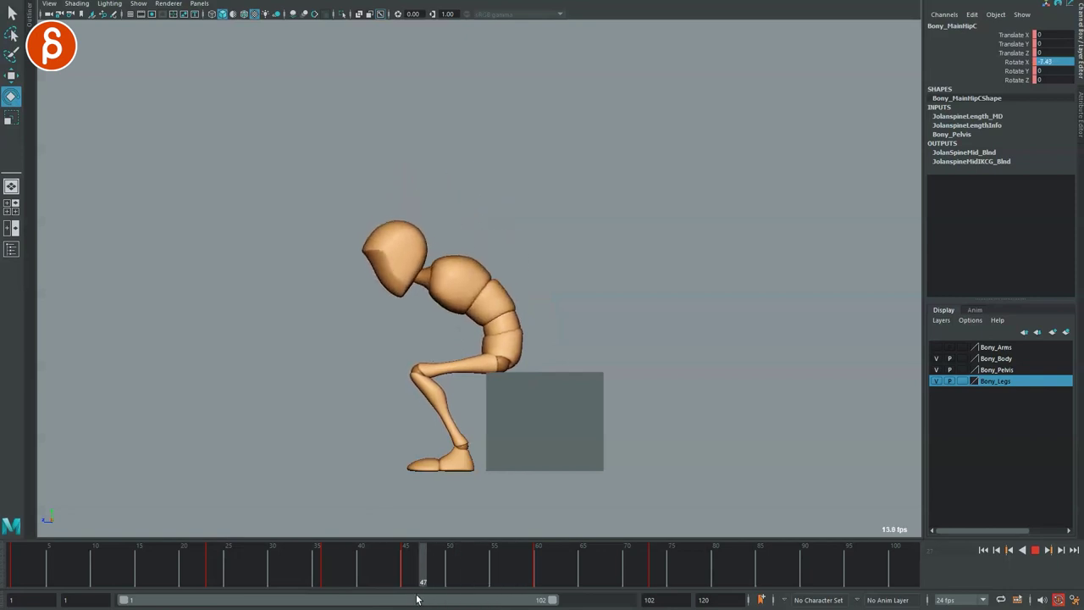
key(alt+v)
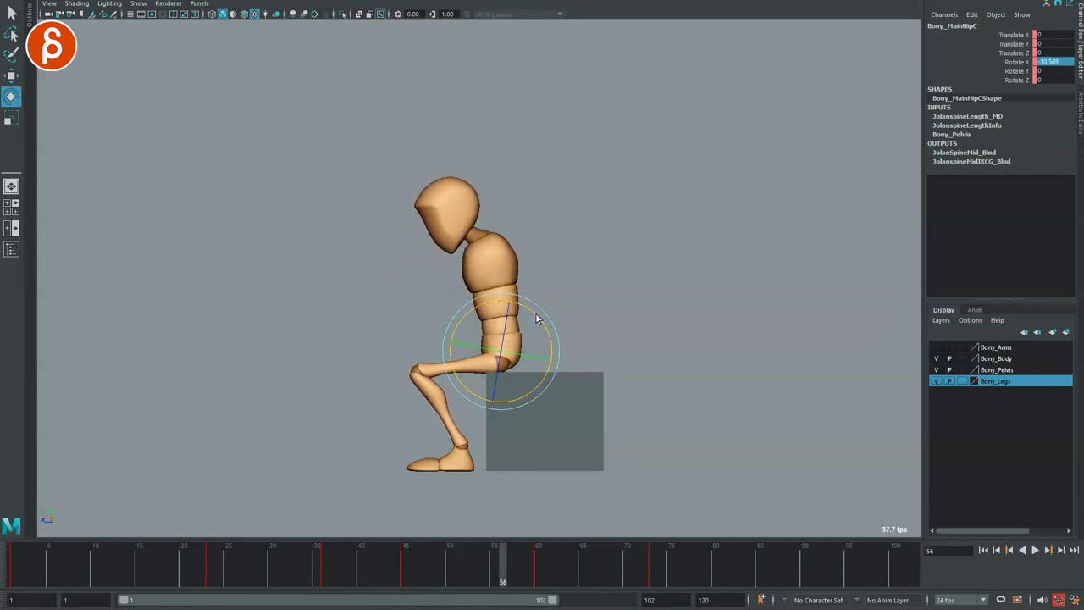
drag(410, 557, 542, 576)
drag(548, 328, 545, 326)
key(alt+v)
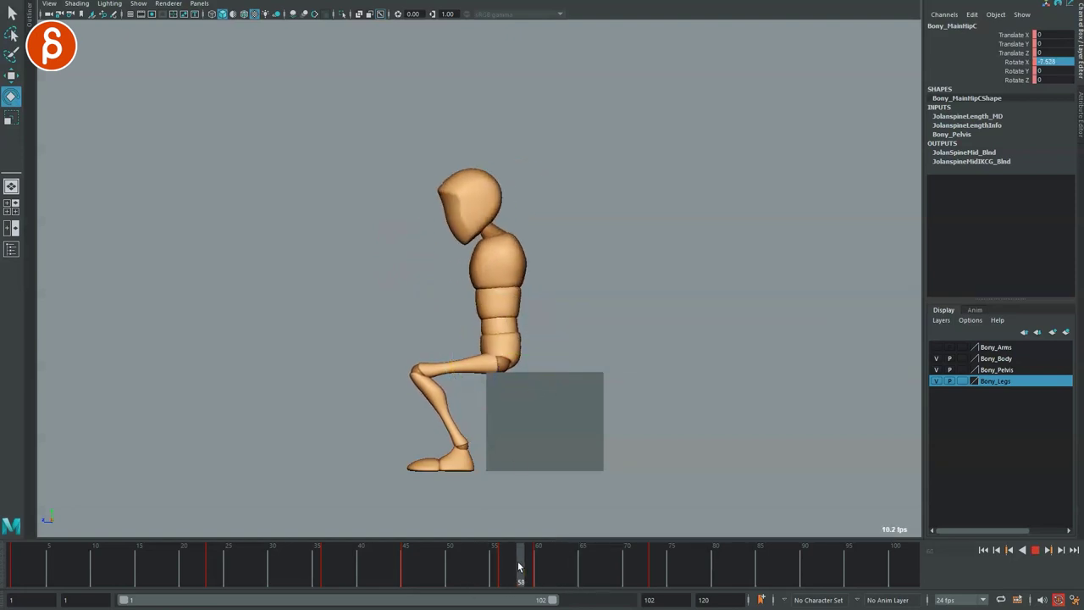
Copy the main hip control's rotation from frame 73 to a key at frame 80
click(655, 573)
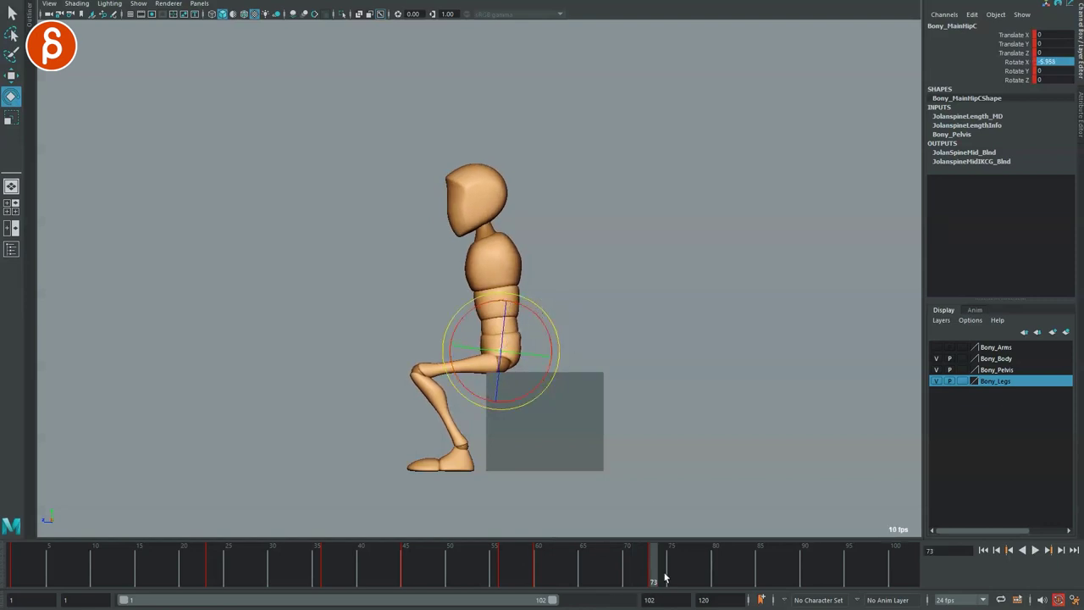
key(alt+v)
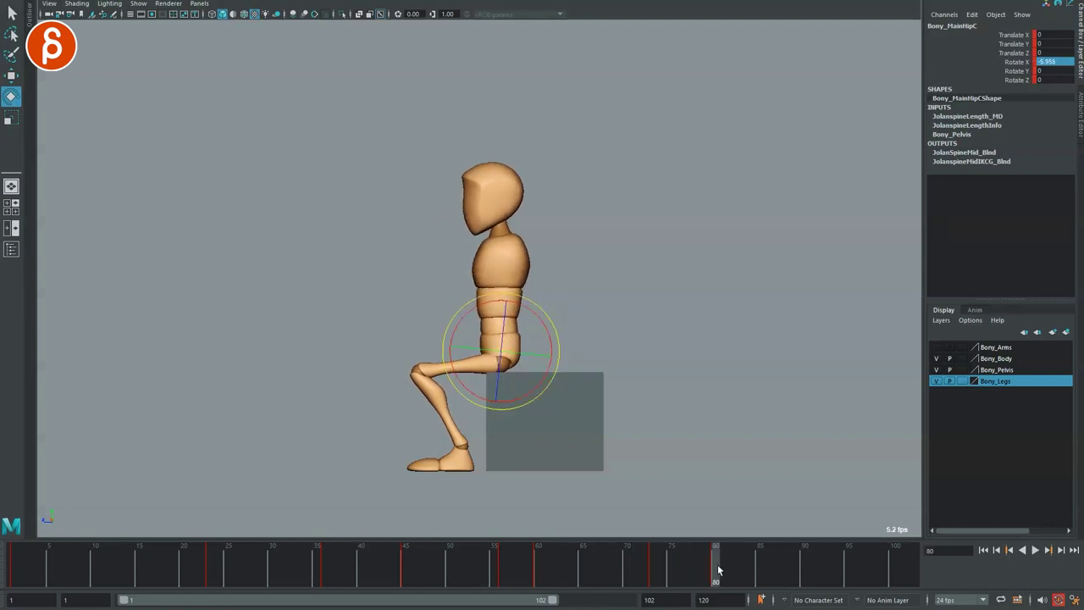
right_click(717, 570)
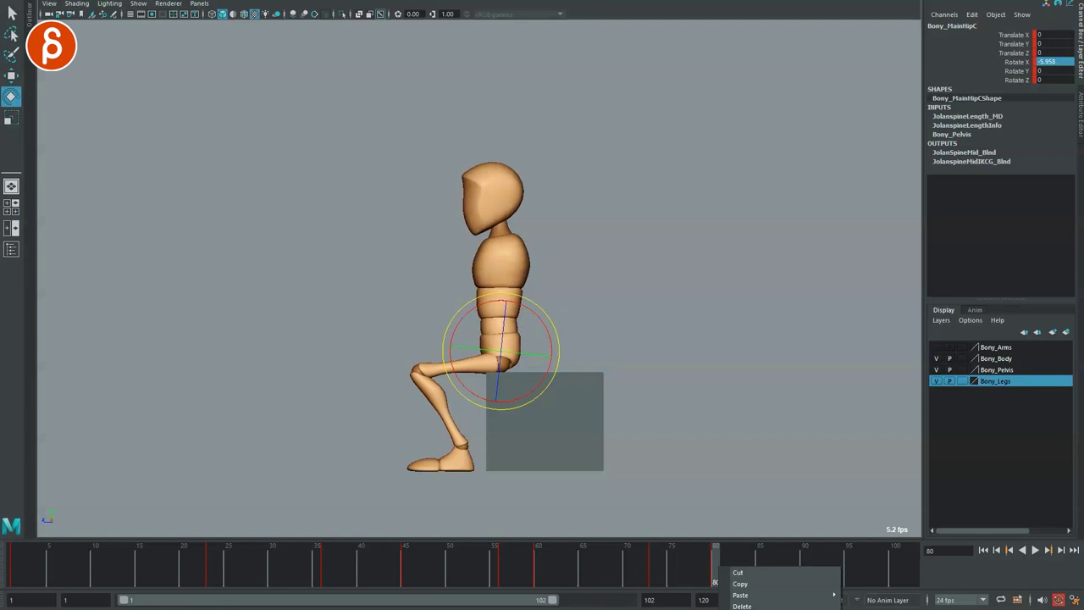
key(Escape)
Select the main hip control's keys between about frames 28 and 75 and play back the animation
shift+drag(674, 563, 252, 563)
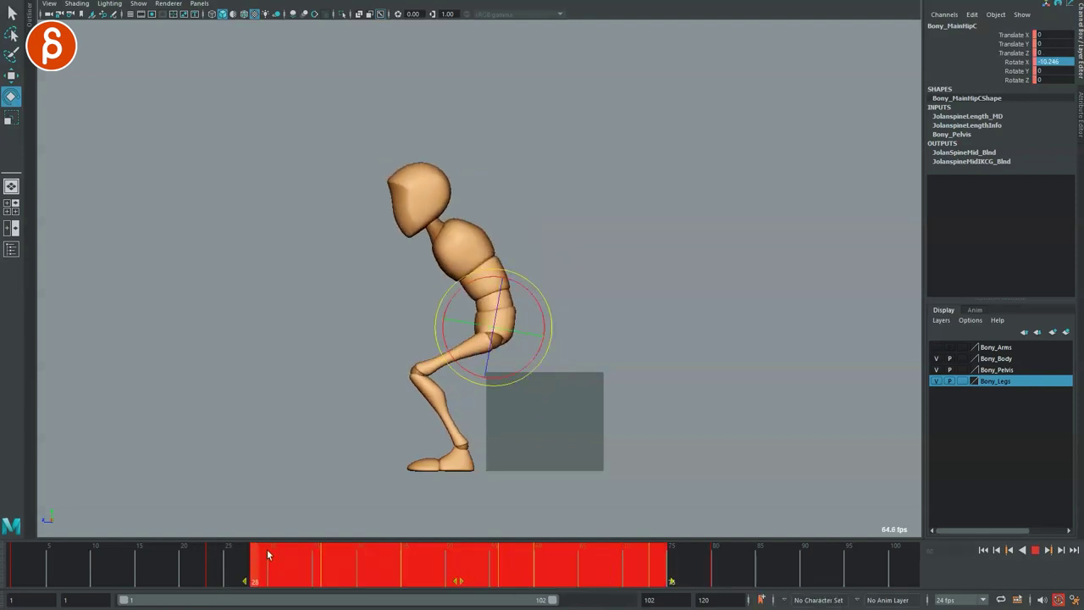
right_click(318, 572)
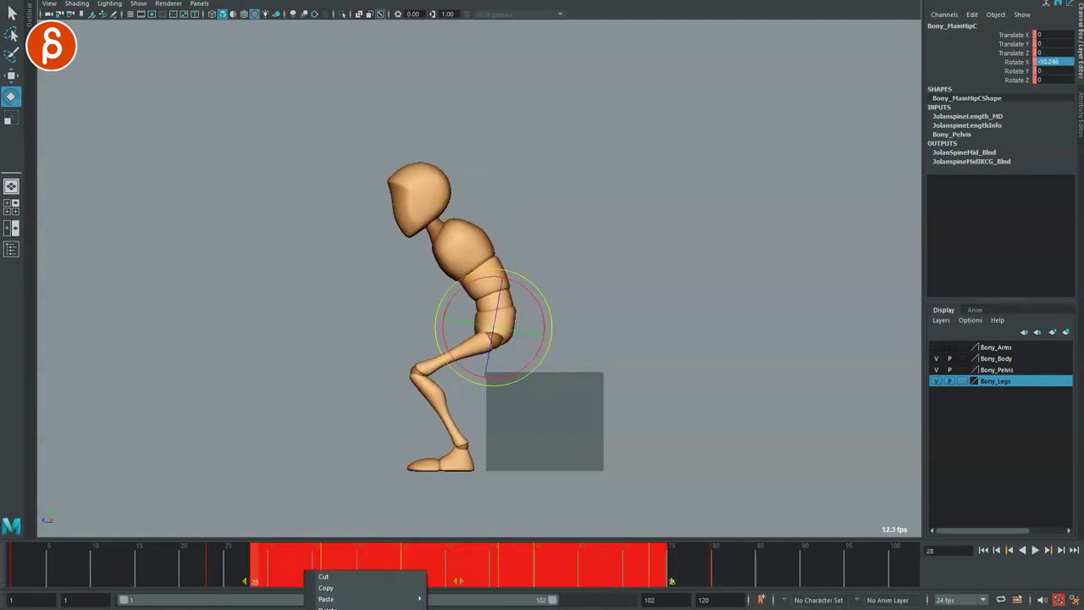
key(Escape)
key(alt+v)
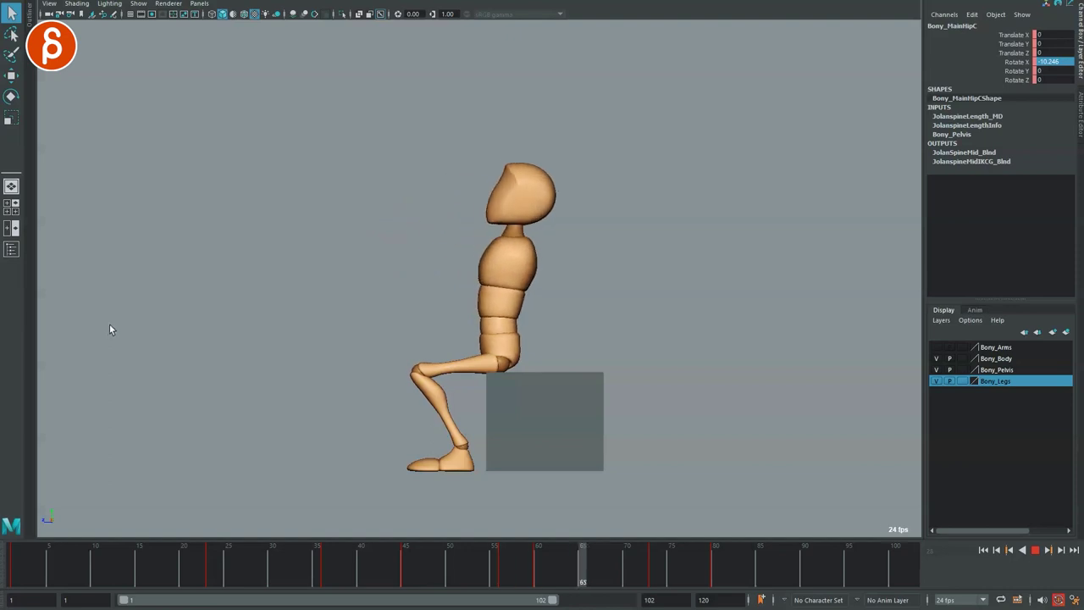
Examine the contact between thighs and seat up close, stepping through frames with the root control selected
alt+middle_drag(377, 371, 378, 295)
alt+right_drag(379, 295, 505, 422)
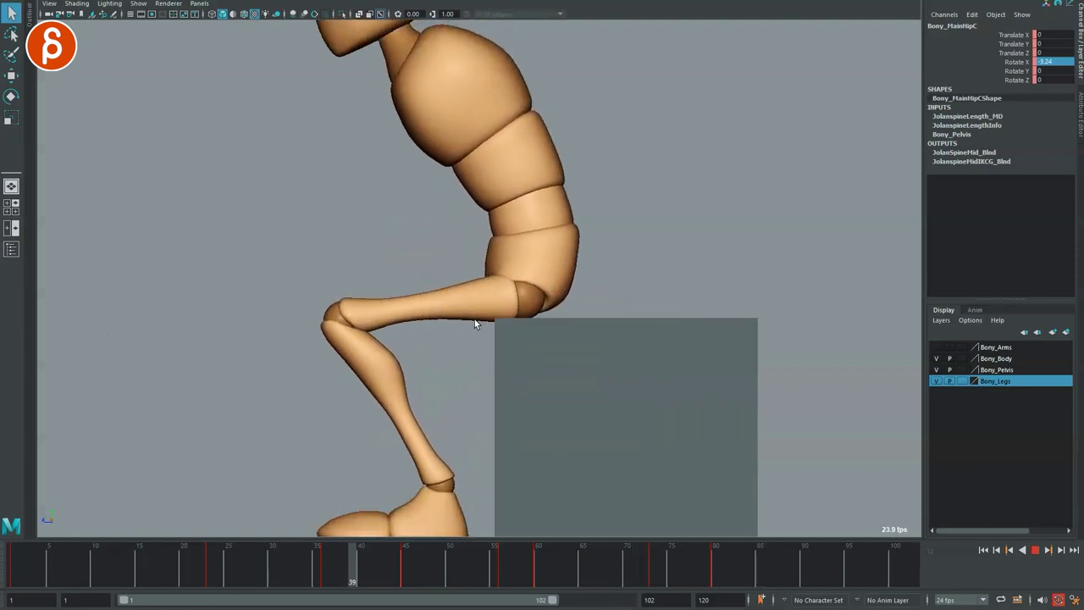
drag(632, 252, 612, 287)
key(alt+1)
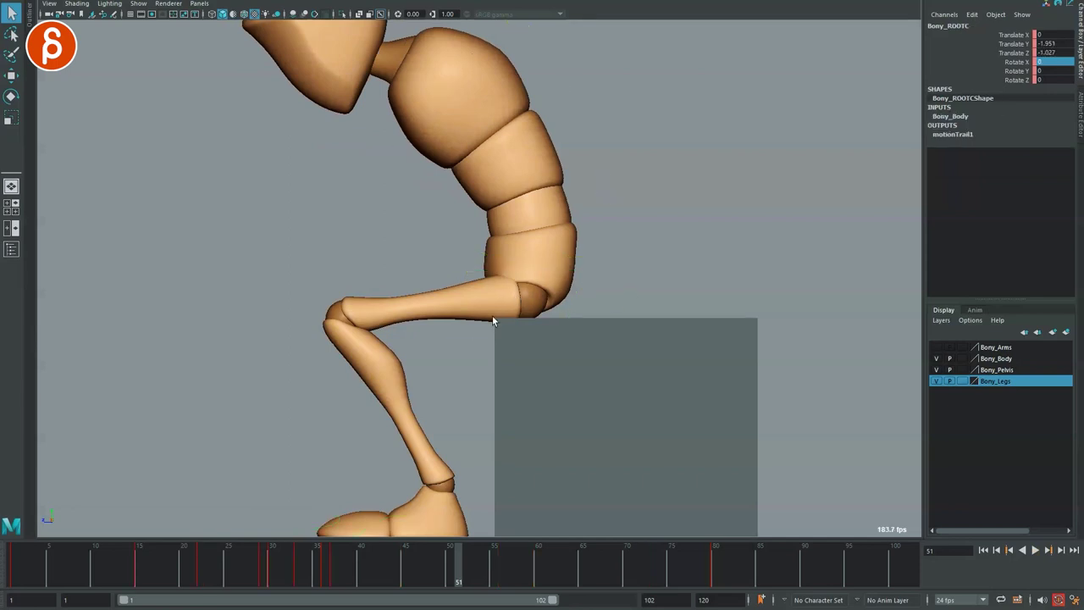
key(alt+comma)
key(alt+comma)
key(alt+comma)
key(alt+comma)
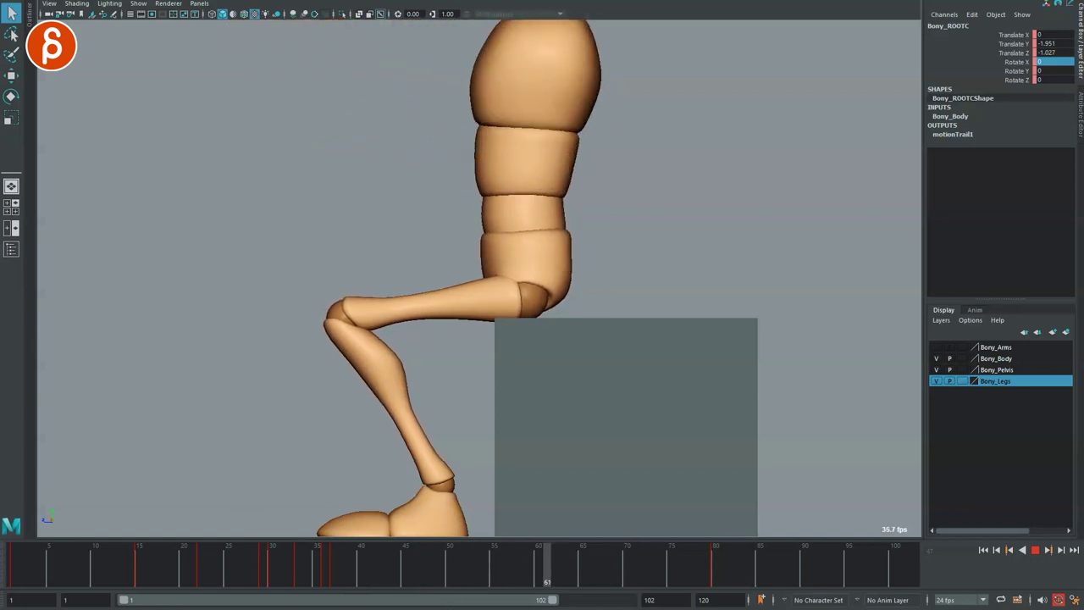
Play back the whole sit-down with the full figure in view and stop at frame 69
click(446, 583)
alt+right_drag(449, 366, 391, 278)
alt+middle_drag(388, 337, 383, 404)
alt+right_drag(384, 404, 424, 447)
alt+middle_drag(392, 385, 361, 347)
alt+right_drag(361, 346, 387, 401)
alt+middle_drag(387, 401, 418, 421)
key(alt+v)
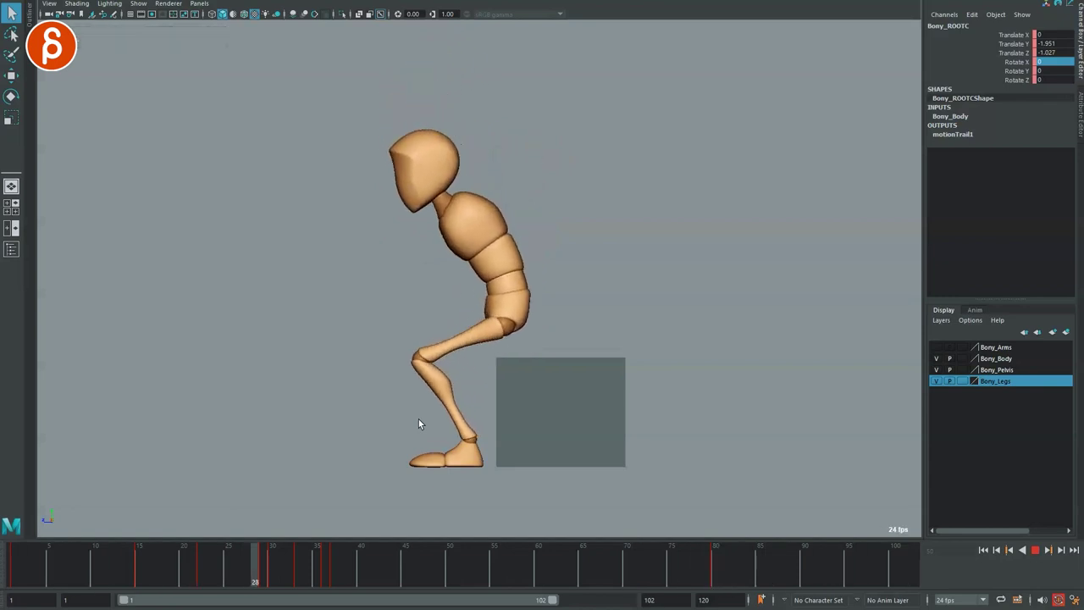
key(alt+v)
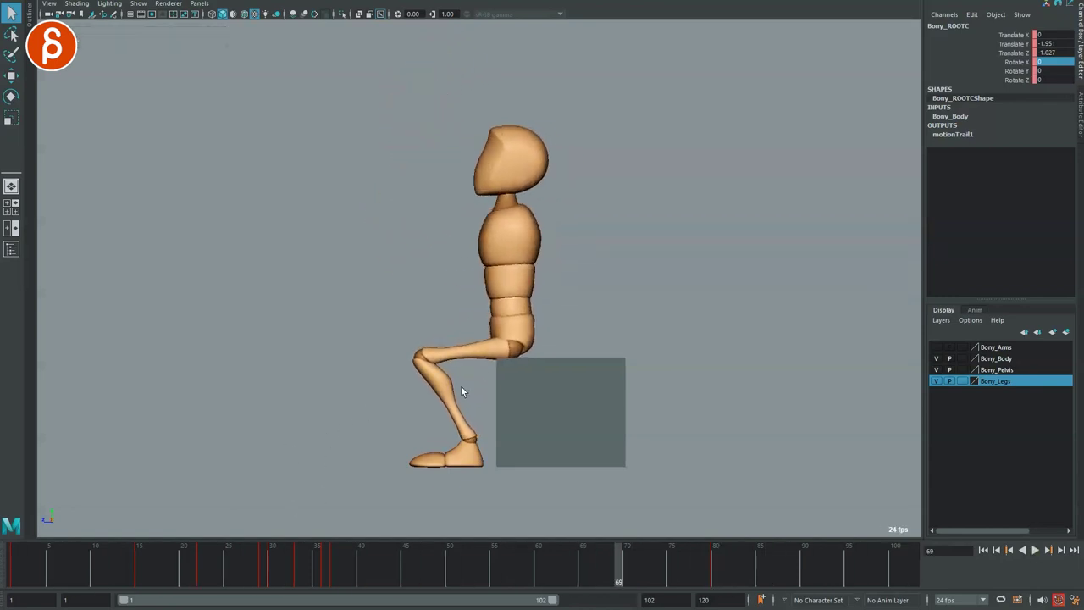
Reset the spine, neck and head controls' rotations to 0 and remove all their animation keys
drag(584, 229, 584, 227)
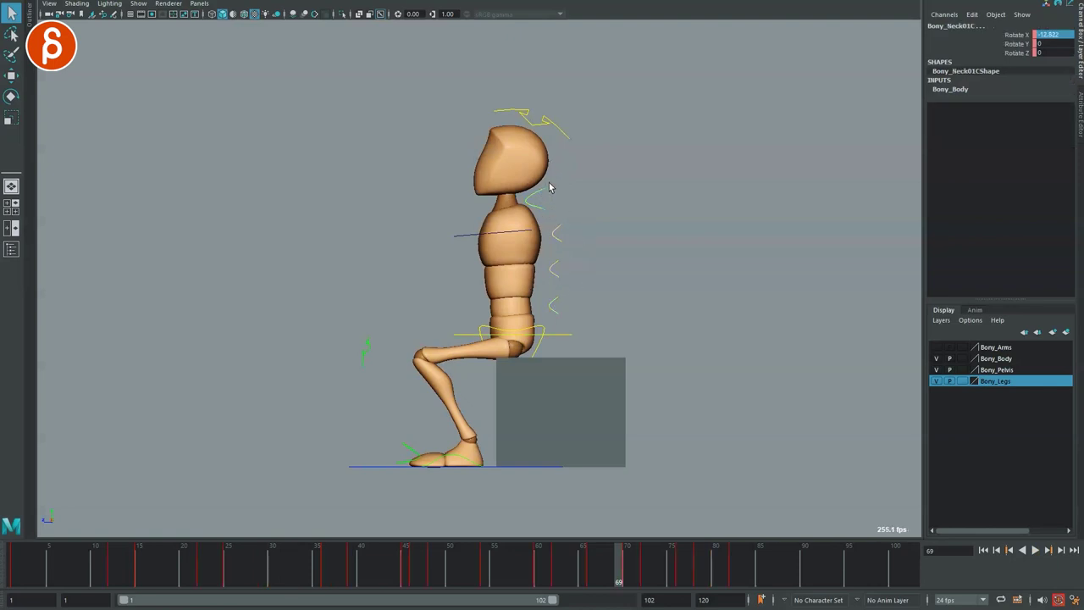
shift+click(566, 137)
click(1051, 28)
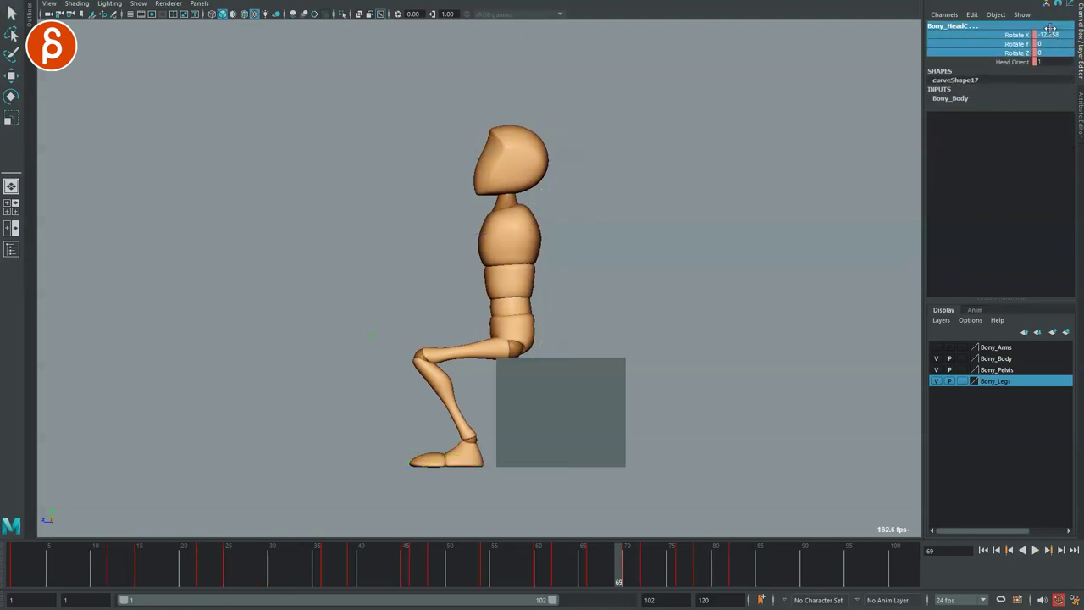
key(Return)
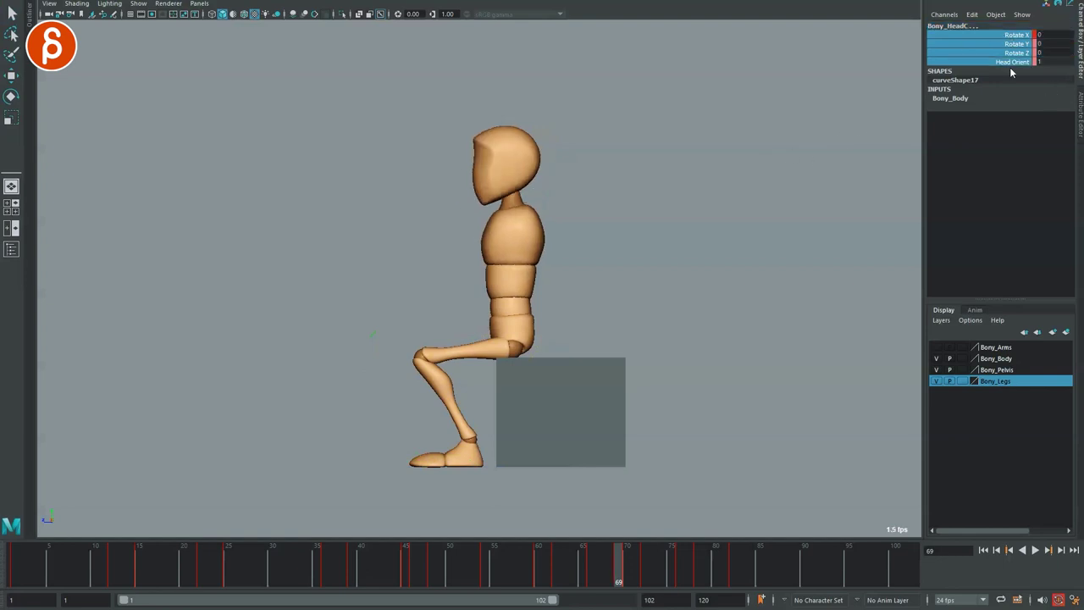
right_click(991, 49)
click(1026, 190)
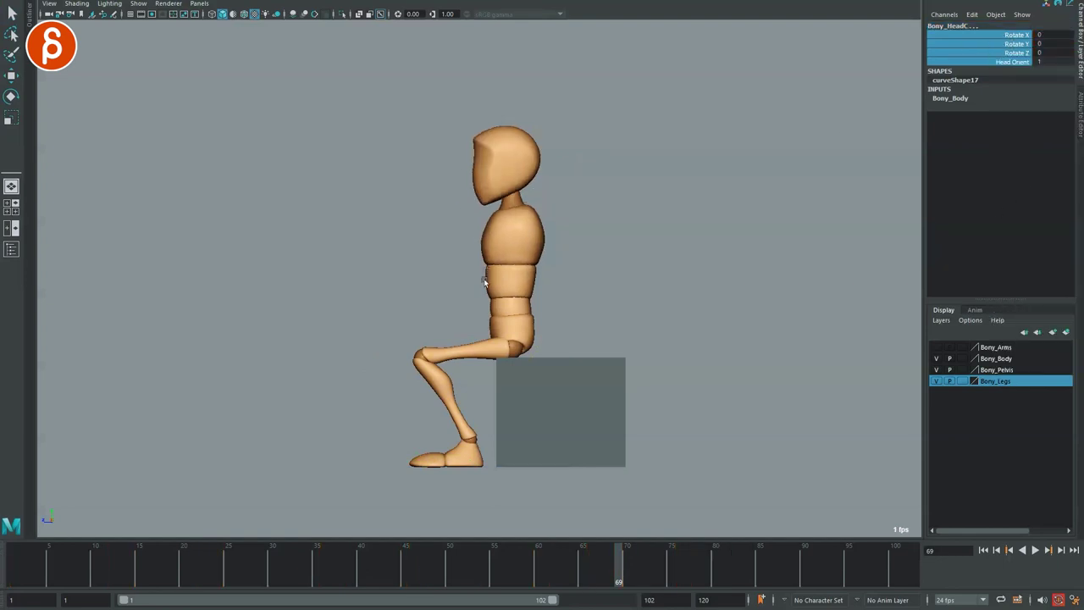
Key the three spine controls and the head at frames 1 and 36, and rotate them forward about 17 degrees in X at frame 48
click(559, 304)
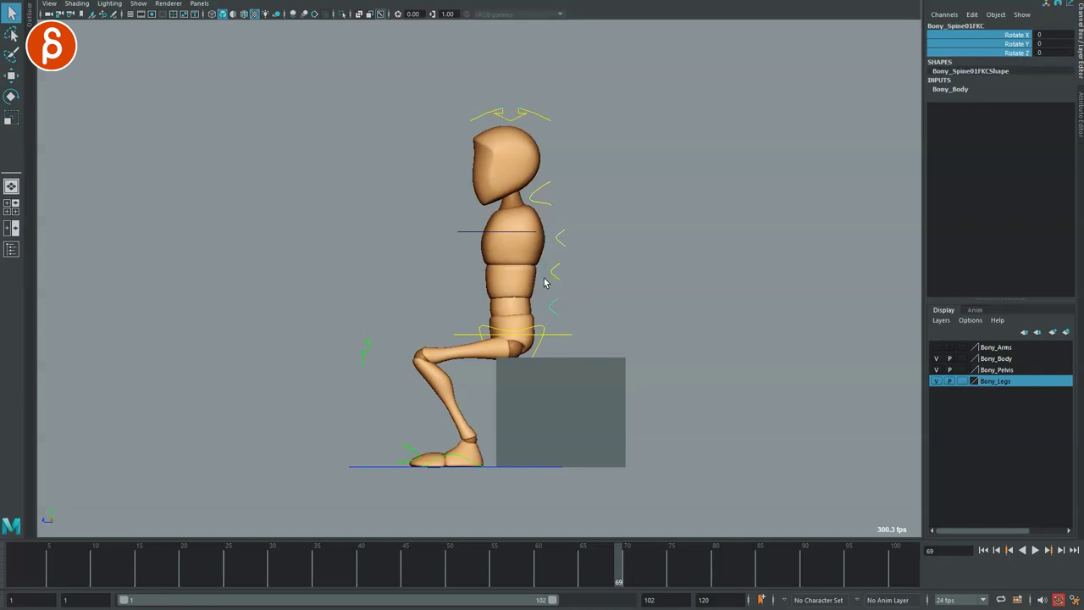
drag(552, 113, 554, 129)
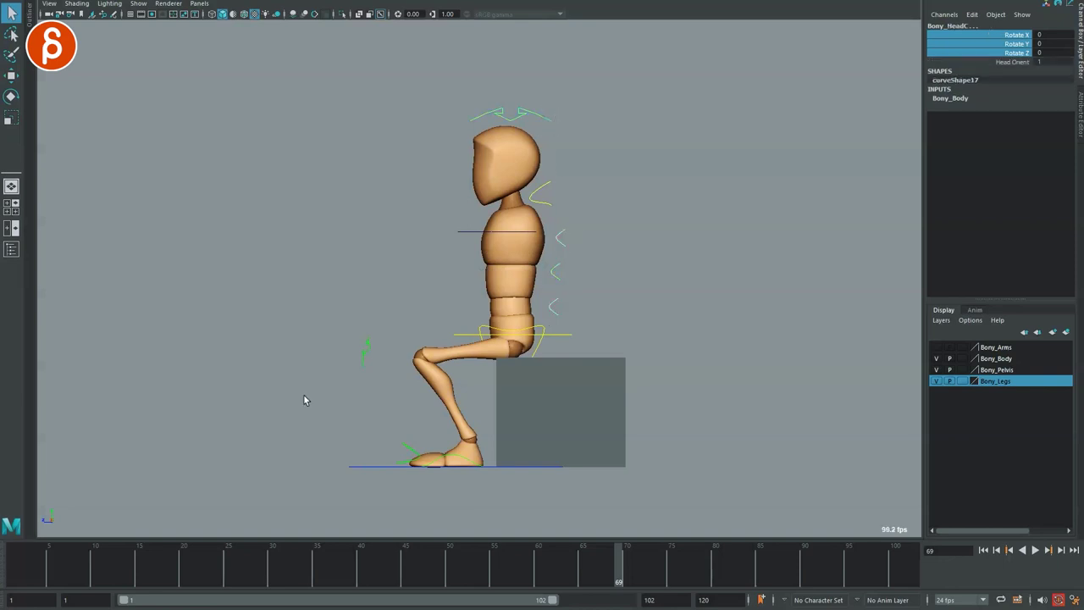
drag(68, 579, 436, 570)
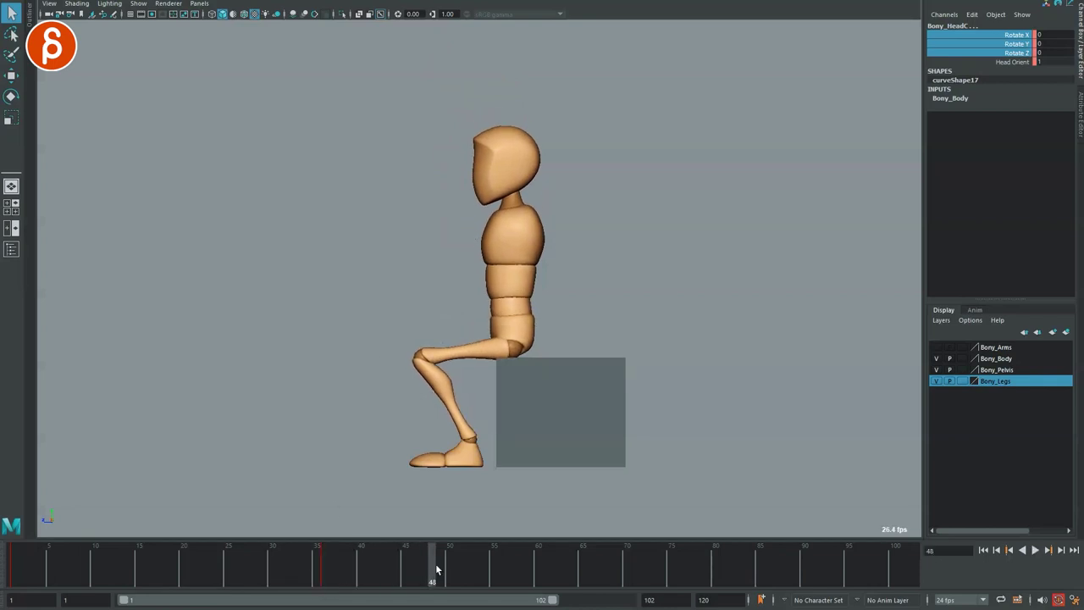
drag(547, 158, 534, 147)
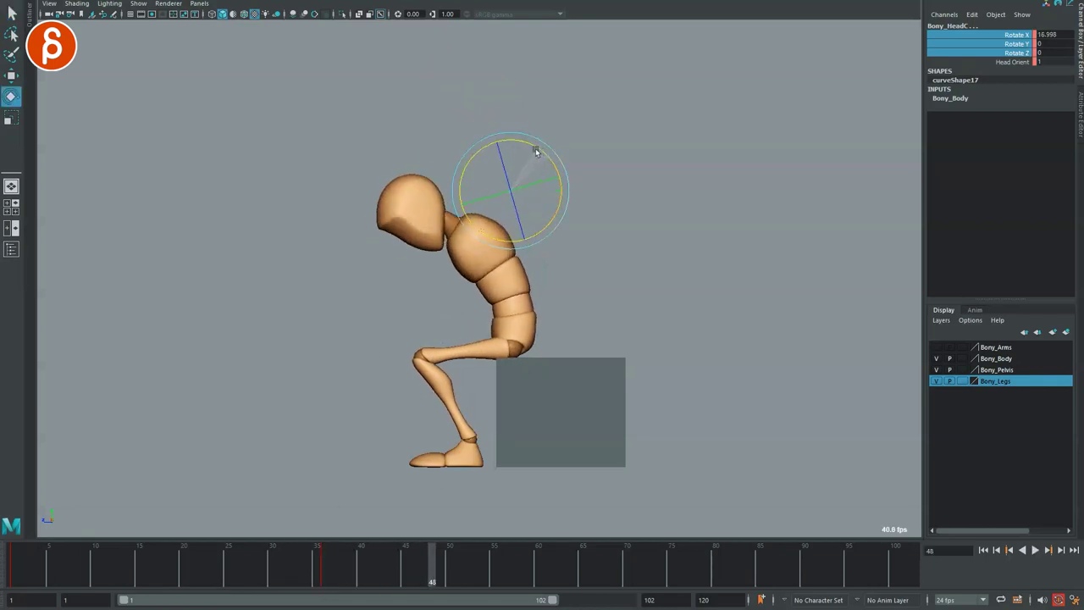
Rotate the spine and head controls back at frame 62, forward about 3 degrees in X at frame 71, and set rotations to 0 at frame 78
drag(450, 577, 560, 579)
drag(486, 188, 586, 184)
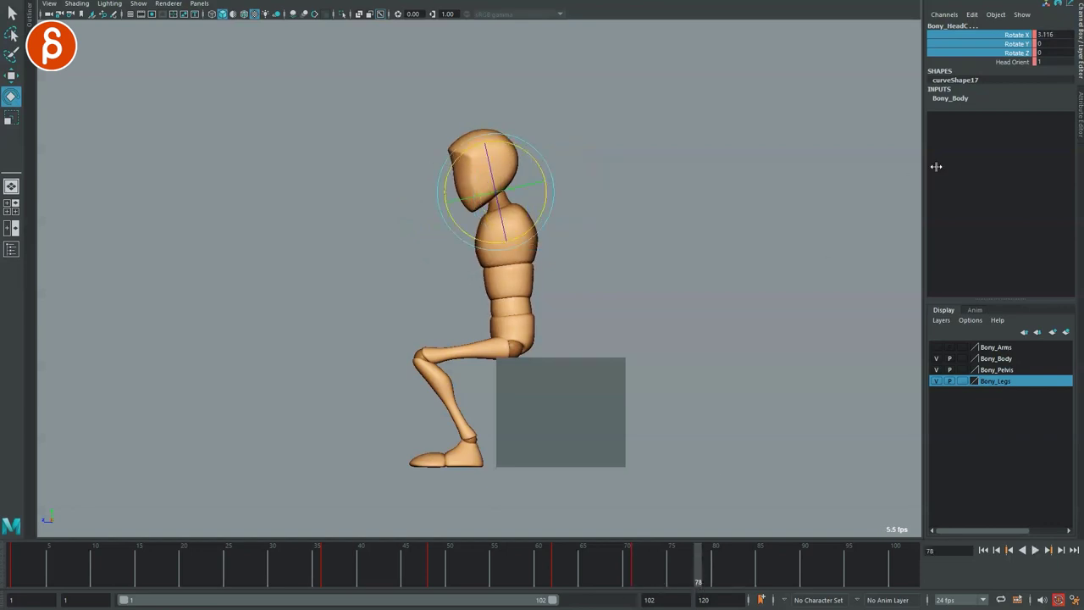
drag(1041, 53, 1046, 35)
text(0)
key(Return)
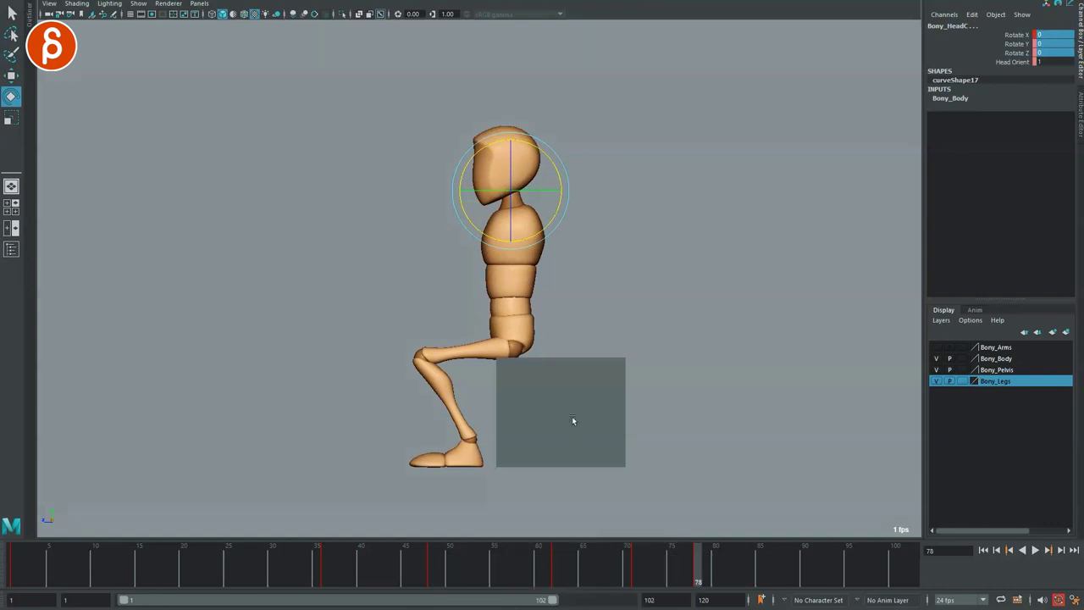
Frame the spine and head curves in the Graph Editor and smooth the tangents of their Rotate X keys after frame 36
key(f)
key(space)
alt+middle_drag(712, 164, 690, 155)
key(a)
key(a)
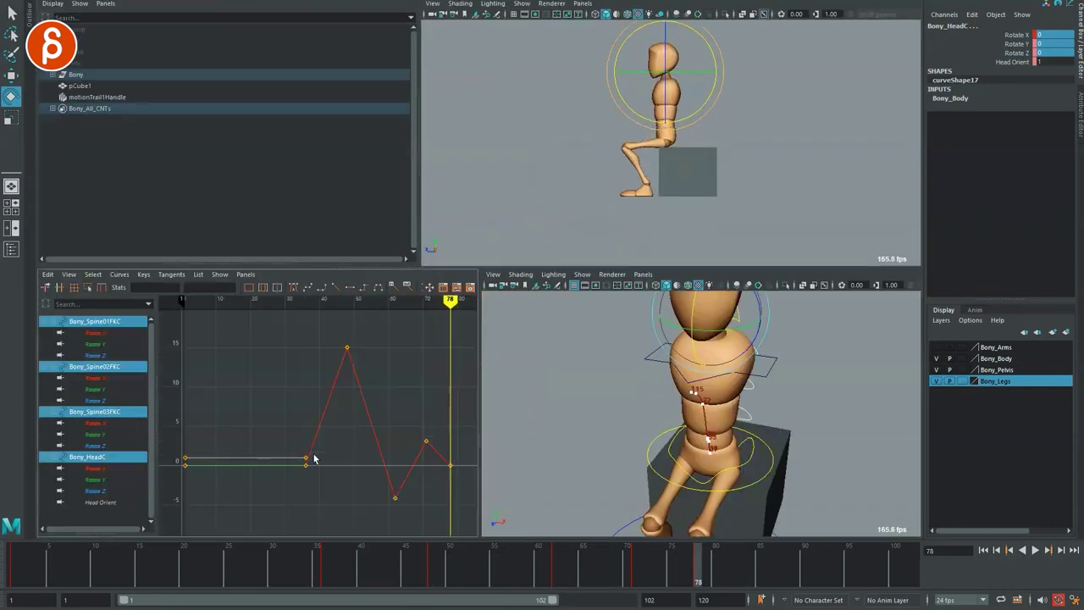
drag(313, 584, 327, 568)
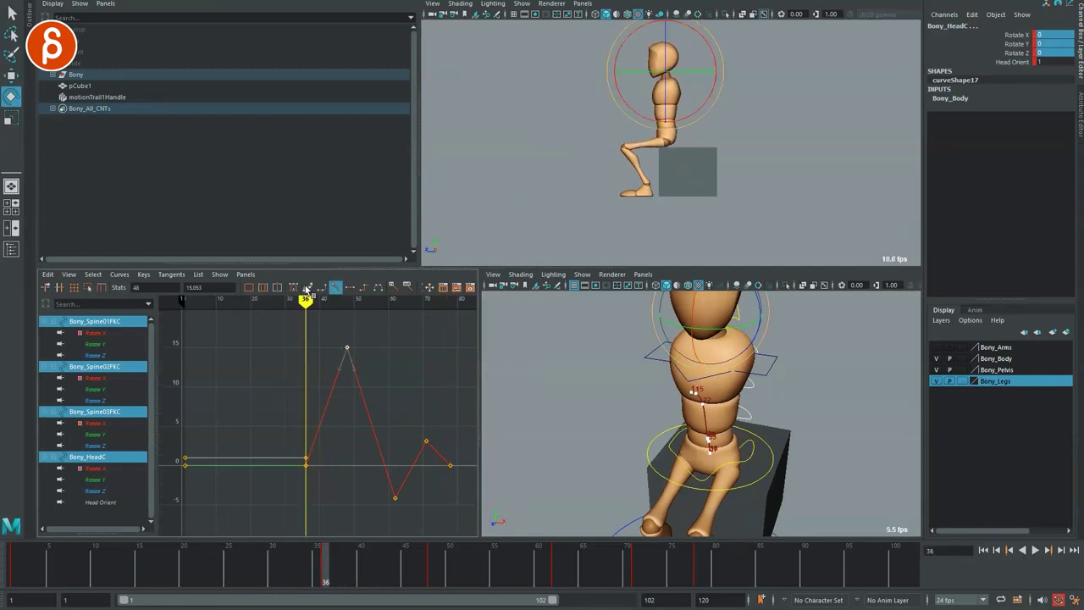
click(335, 287)
drag(431, 430, 457, 462)
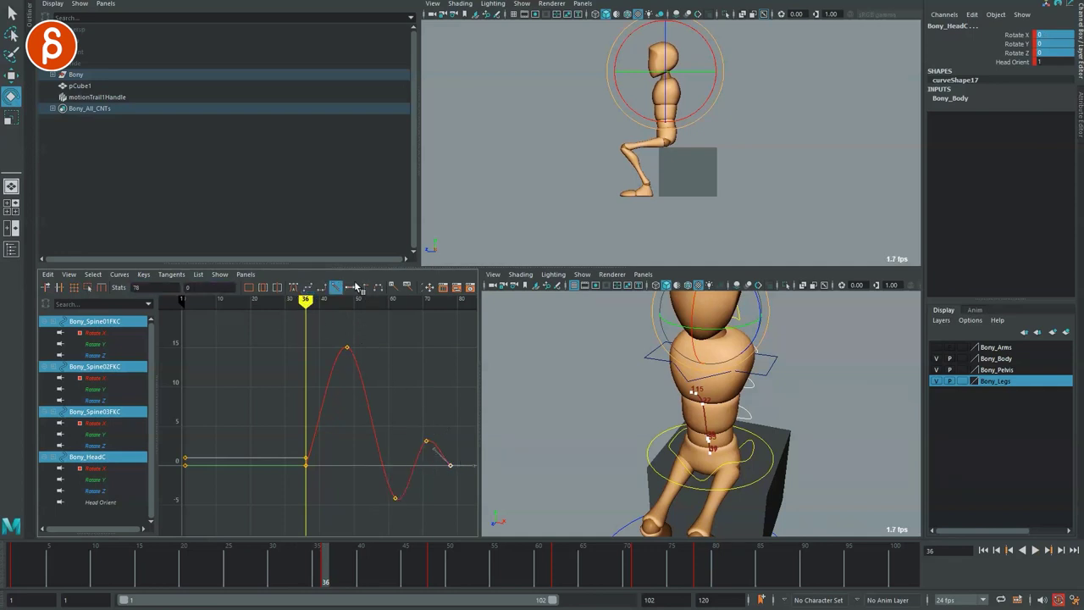
Delete the main hip control's animation keys after the first frame and play back the sit-down in the full side view
click(705, 468)
key(a)
drag(391, 388, 391, 388)
key(Delete)
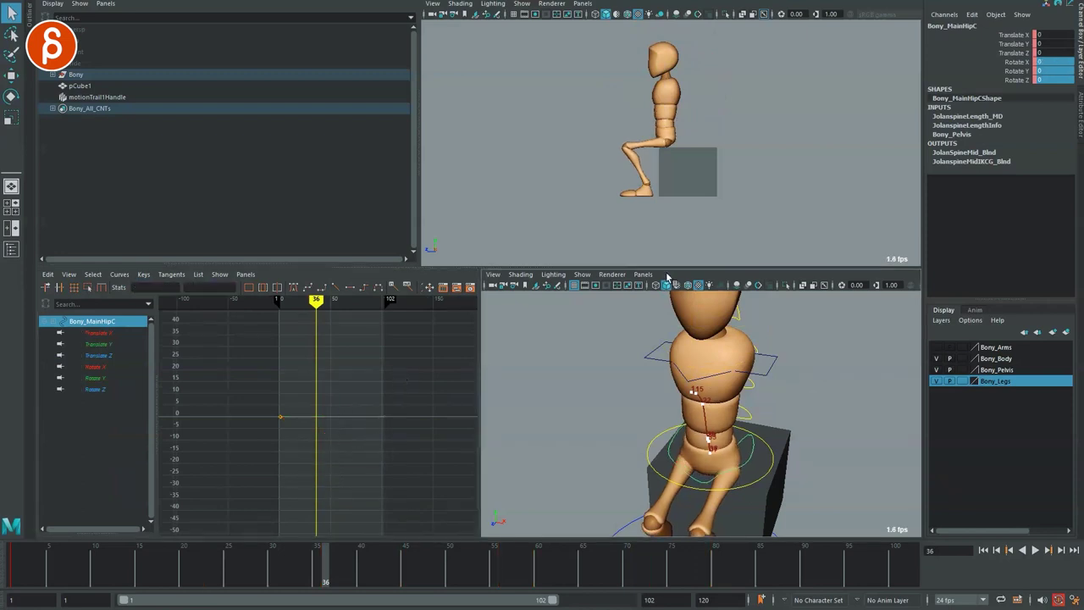
key(space)
key(alt+v)
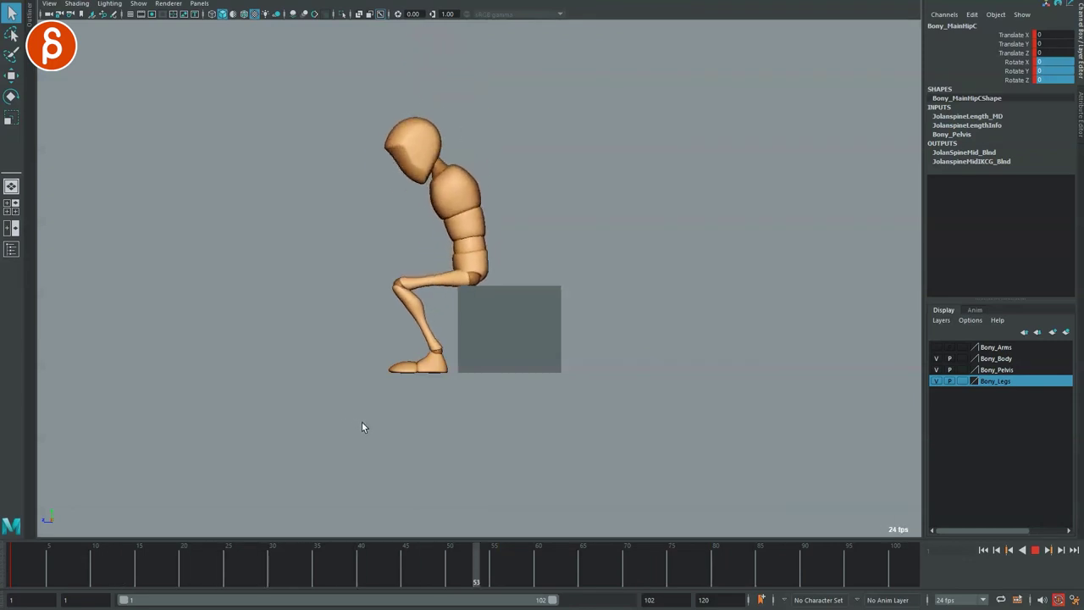
key(alt+v)
Select the spine controls and rotate them forward about 11 degrees in X at frame 36
click(48, 574)
drag(48, 576, 316, 581)
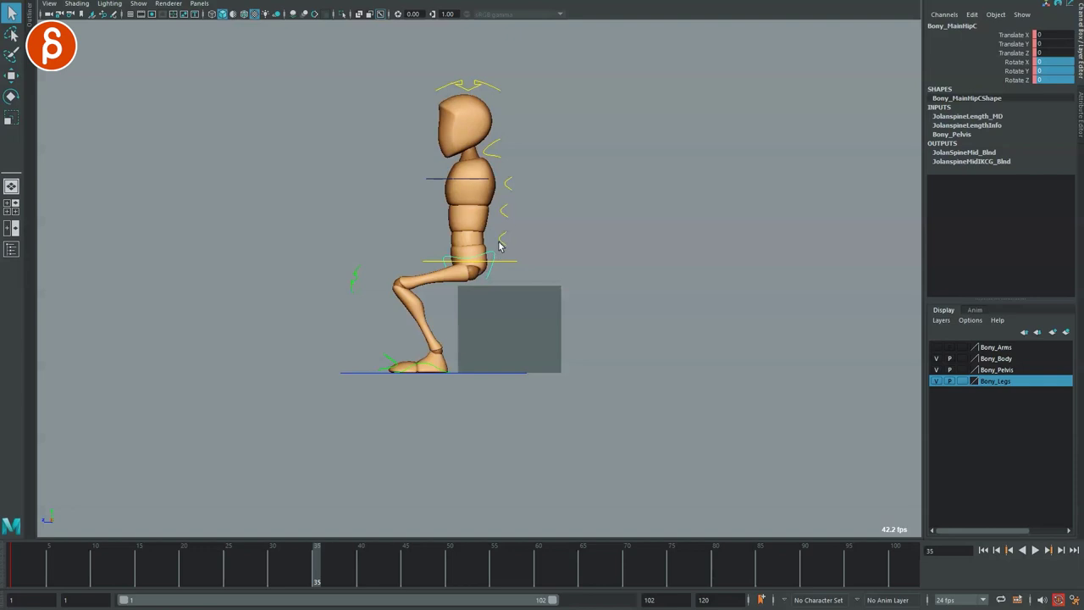
drag(518, 180, 519, 177)
key(alt+1)
drag(210, 578, 324, 571)
key(e)
drag(434, 231, 433, 206)
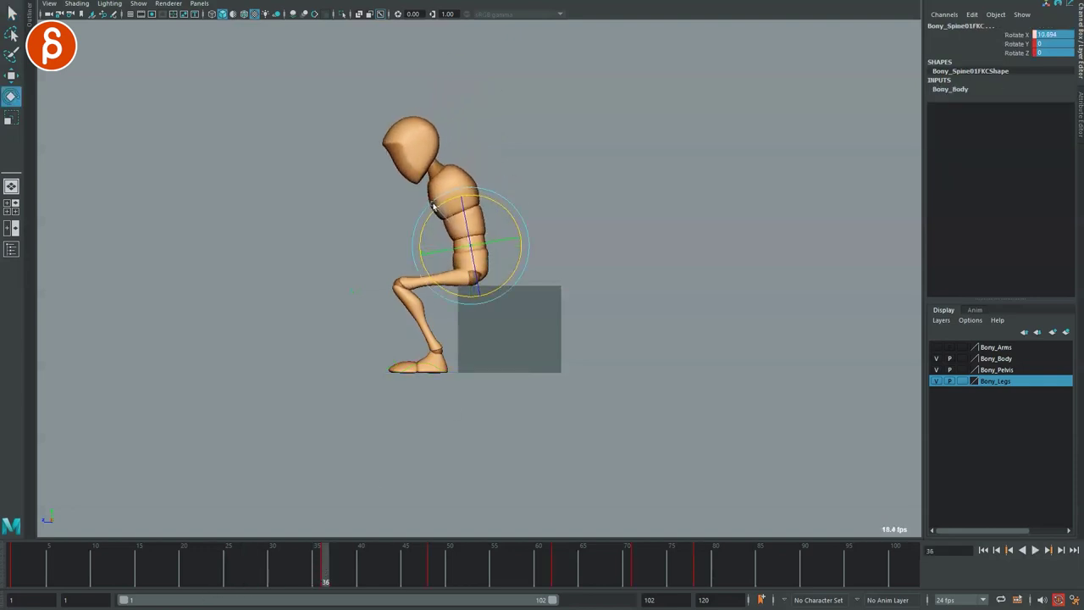
Increase the spine controls' forward bend to about 21.7 degrees in X at frame 48 and play back the sit-down
click(9, 568)
key(alt+v)
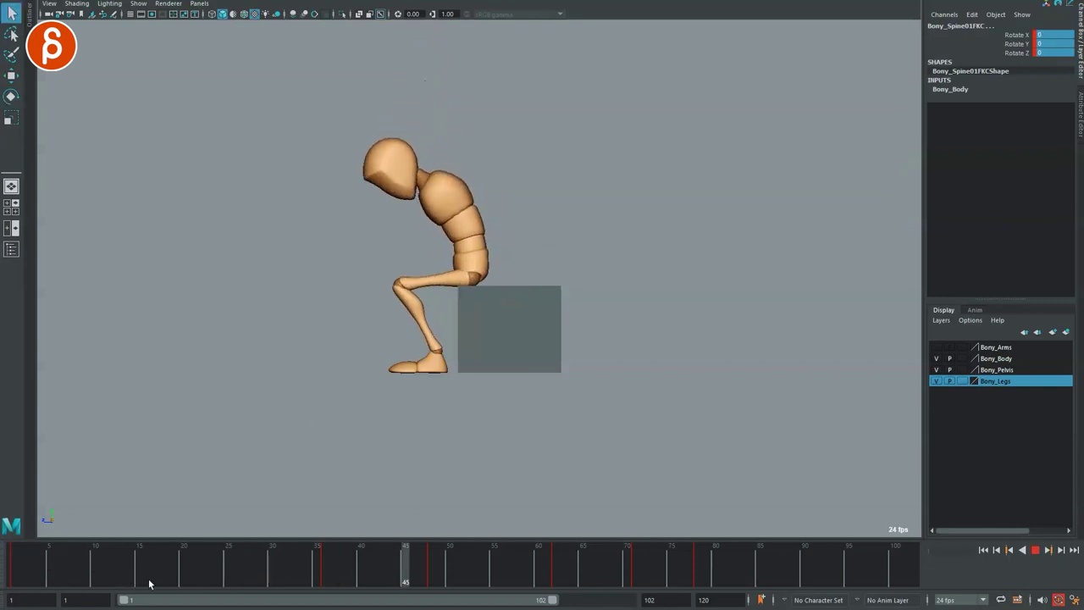
drag(491, 199, 478, 196)
key(alt+v)
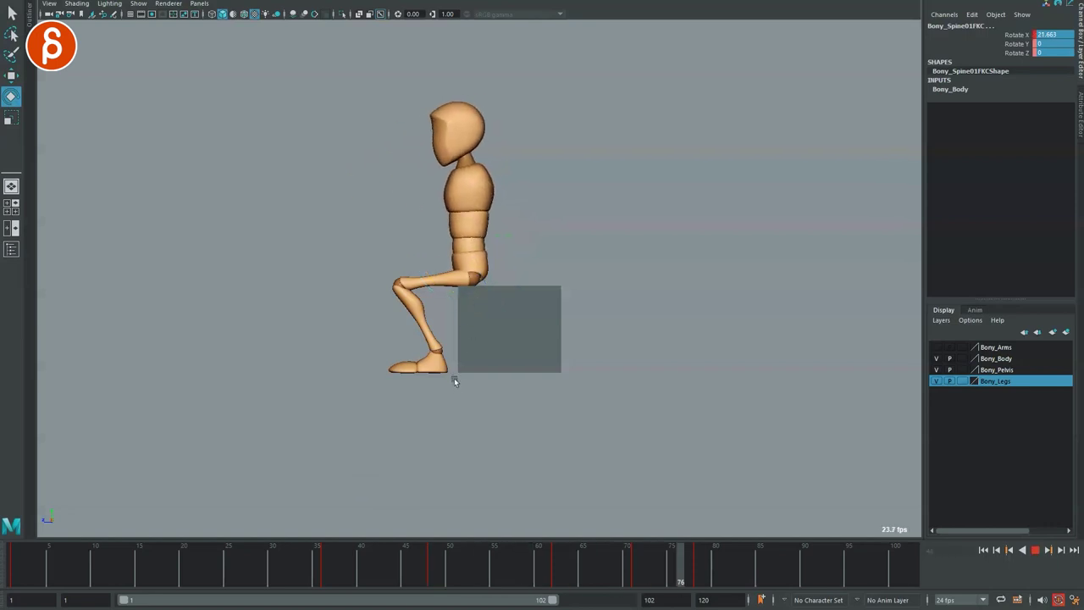
key(alt+v)
Tilt the head control back against the spine's bend at frames 36 and 48 and play back the result
key(q)
click(418, 100)
key(alt+1)
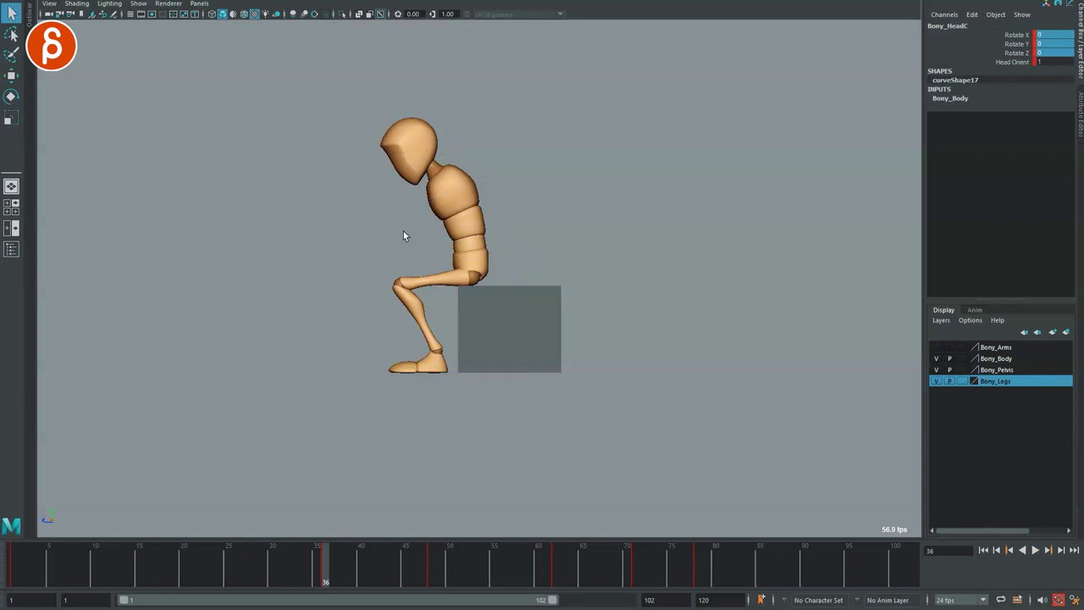
key(e)
drag(430, 111, 450, 116)
drag(342, 574, 431, 574)
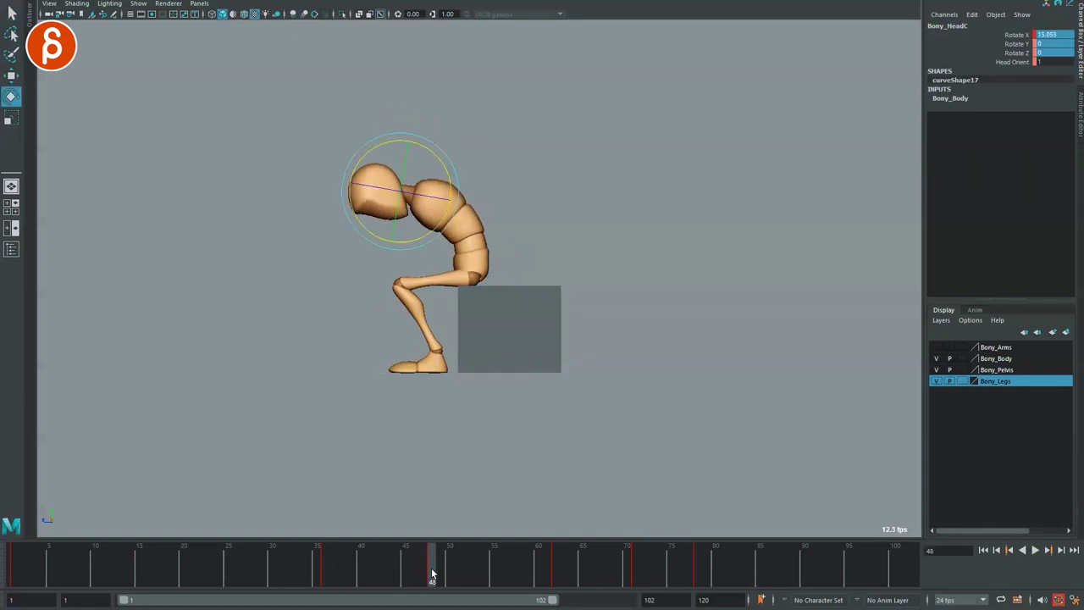
drag(431, 169, 437, 158)
key(q)
key(alt+v)
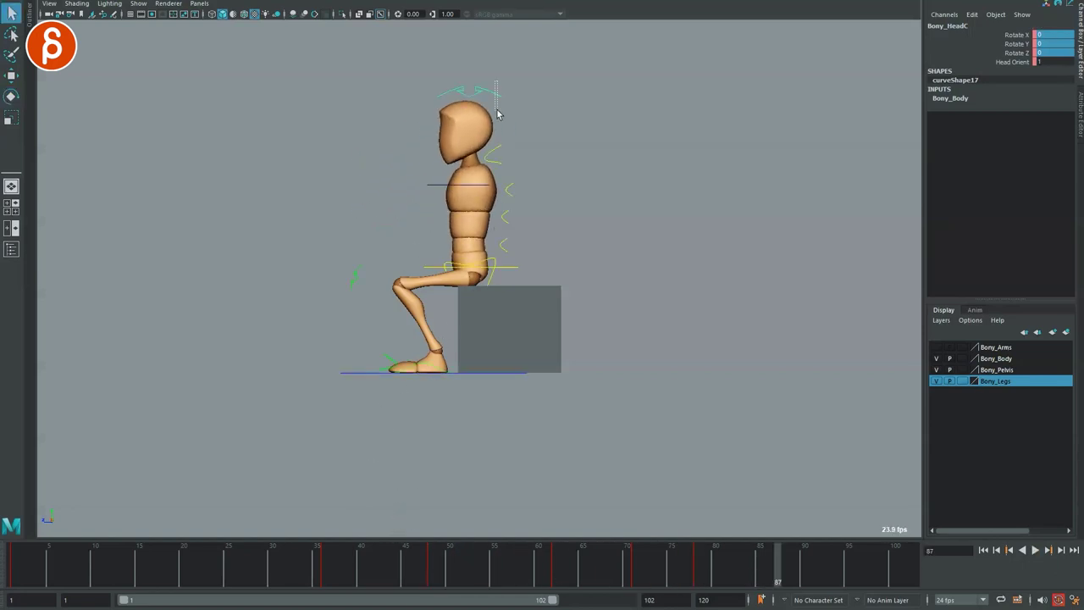
Shift the head control's keys from frames 48 through 78 four frames later on the timeline
drag(243, 582, 326, 580)
shift+drag(394, 555, 710, 562)
drag(554, 583, 567, 583)
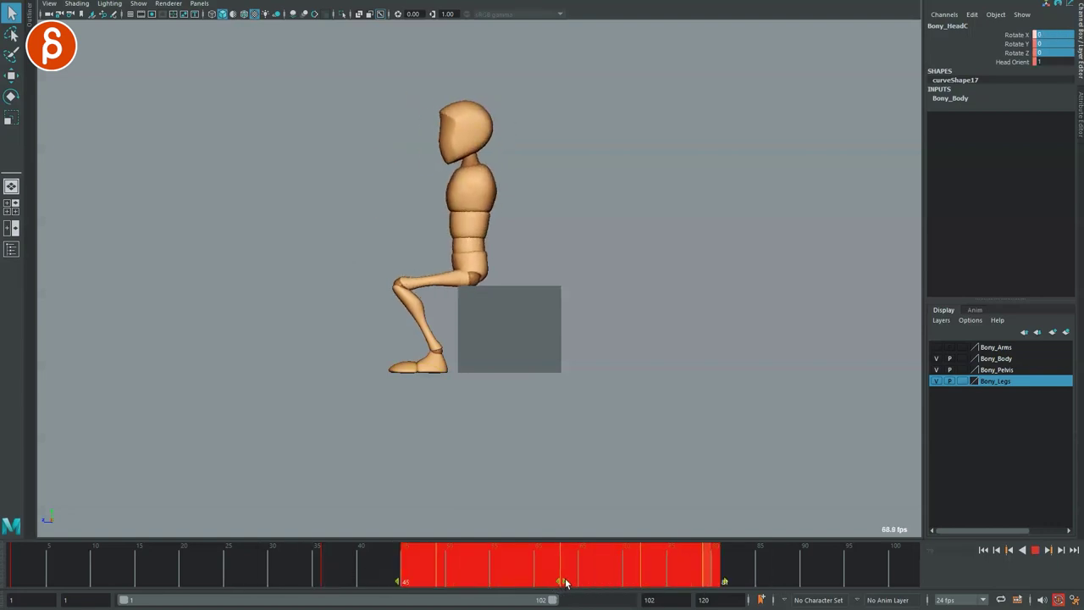
click(238, 581)
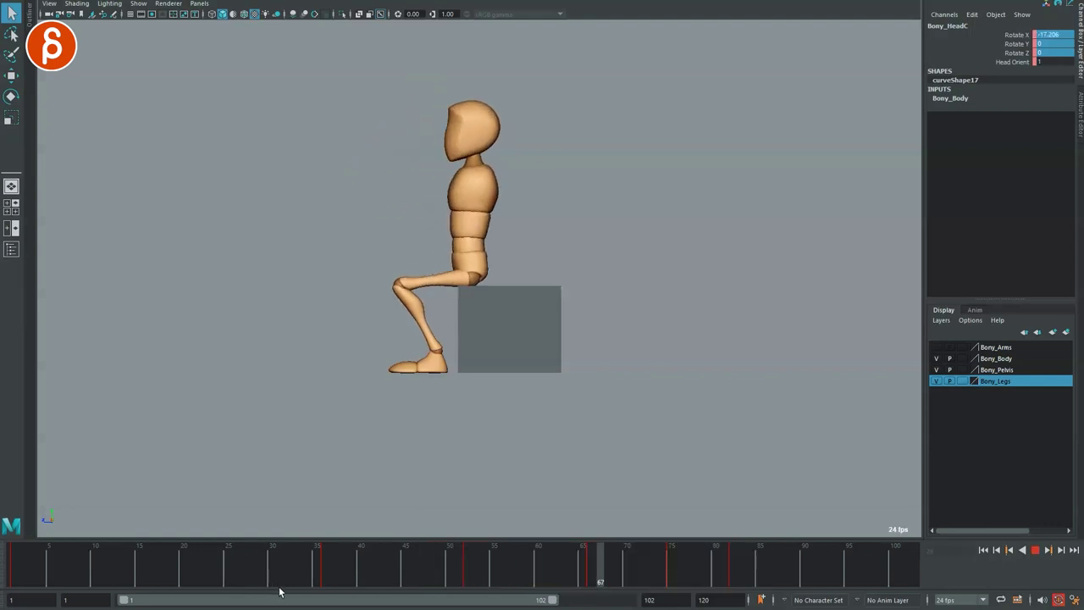
Rotate the head to about -48 degrees in X at frame 43 and 7.6 degrees at frame 52, and smooth those keys' tangents
drag(303, 576, 411, 585)
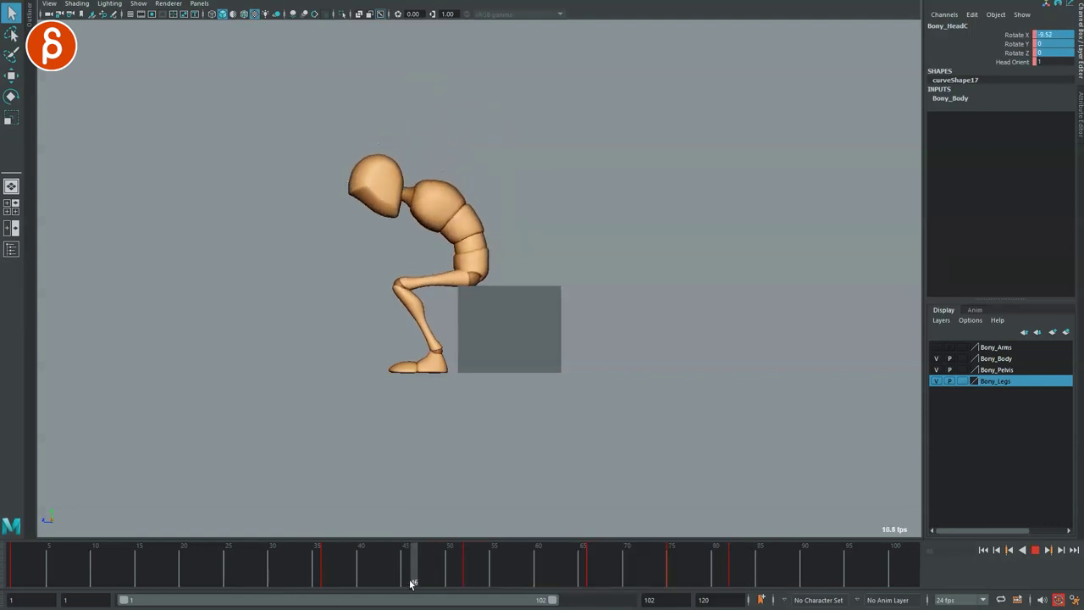
drag(320, 576, 385, 562)
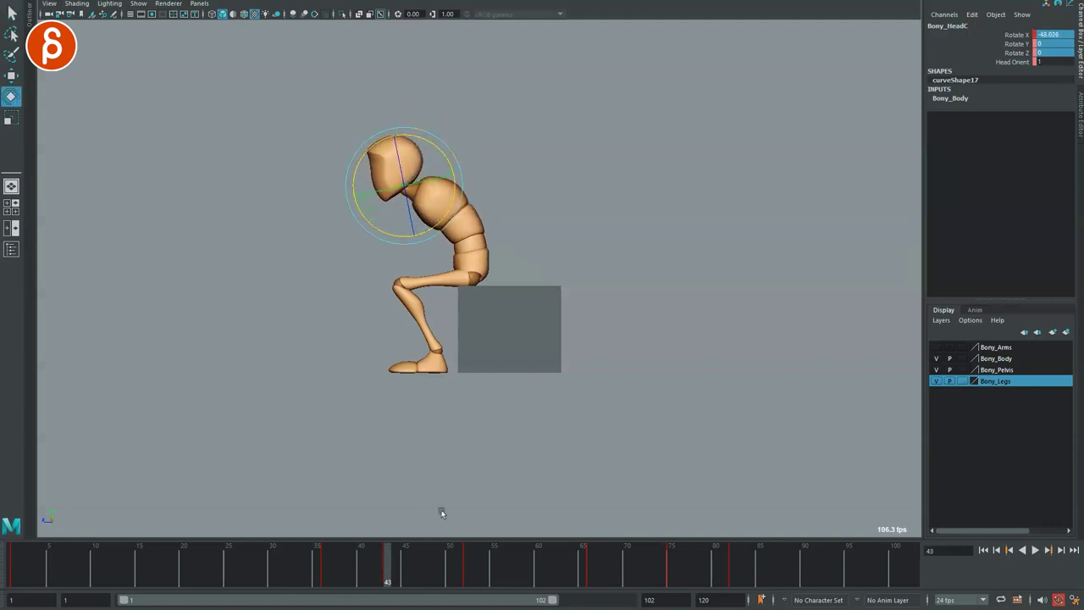
drag(314, 570, 465, 570)
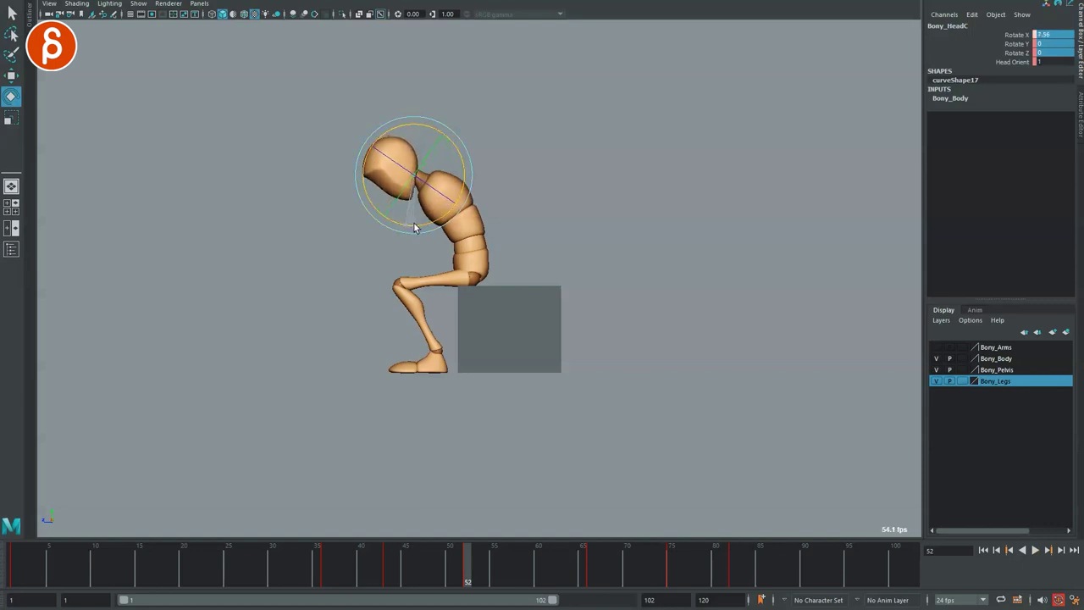
shift+drag(366, 576, 542, 575)
right_click(479, 579)
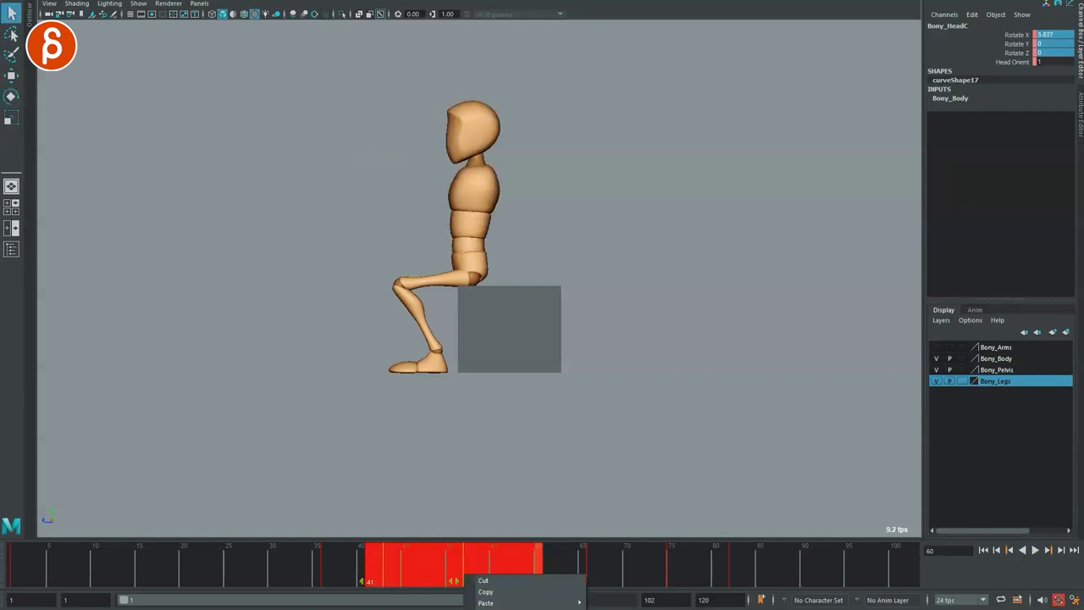
click(537, 608)
drag(284, 581, 330, 571)
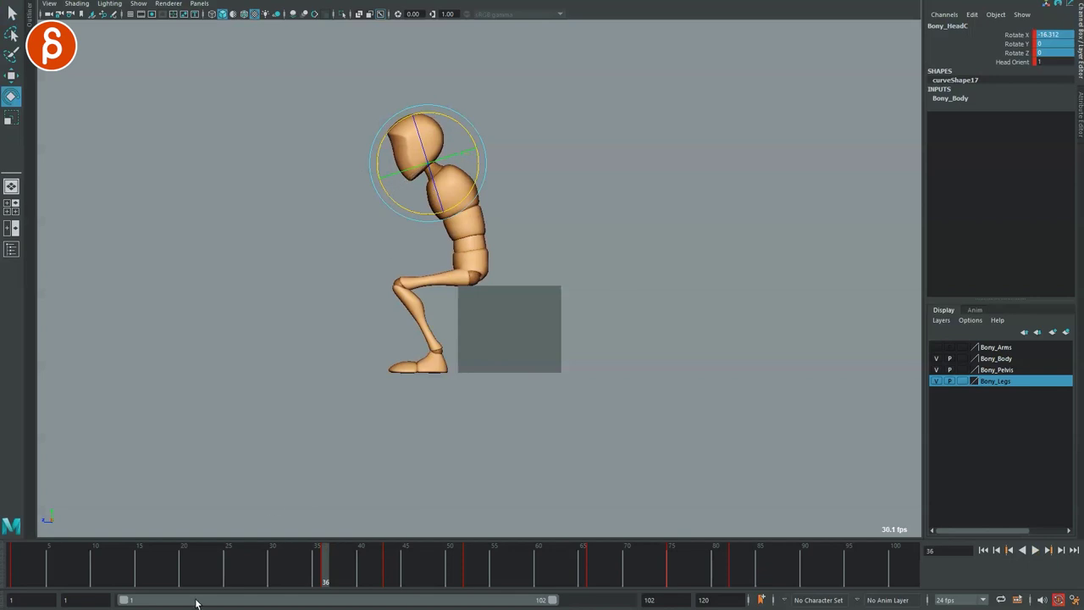
Key the head at about -12.2 degrees in X at frame 20, smooth that key's tangents and review the motion
drag(32, 577, 182, 580)
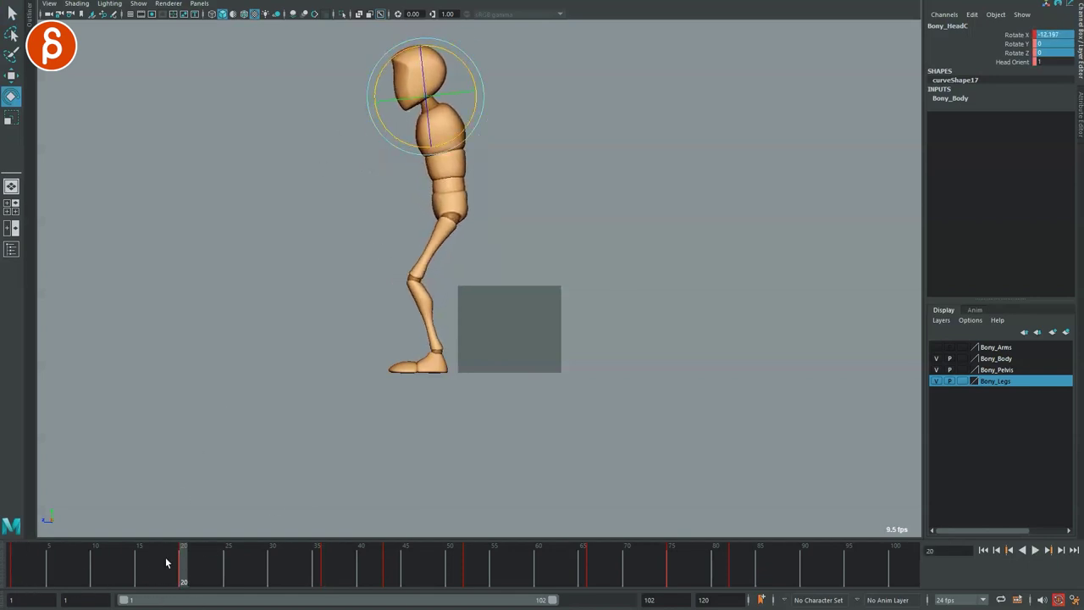
shift+drag(166, 561, 215, 568)
right_click(195, 580)
click(284, 607)
drag(126, 581, 310, 558)
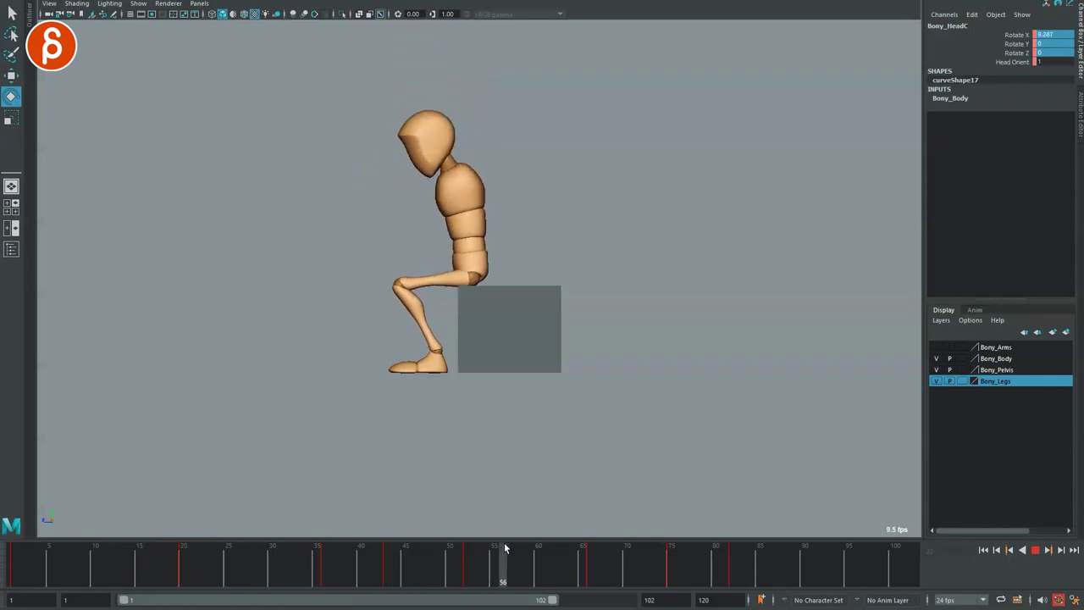
key(alt+v)
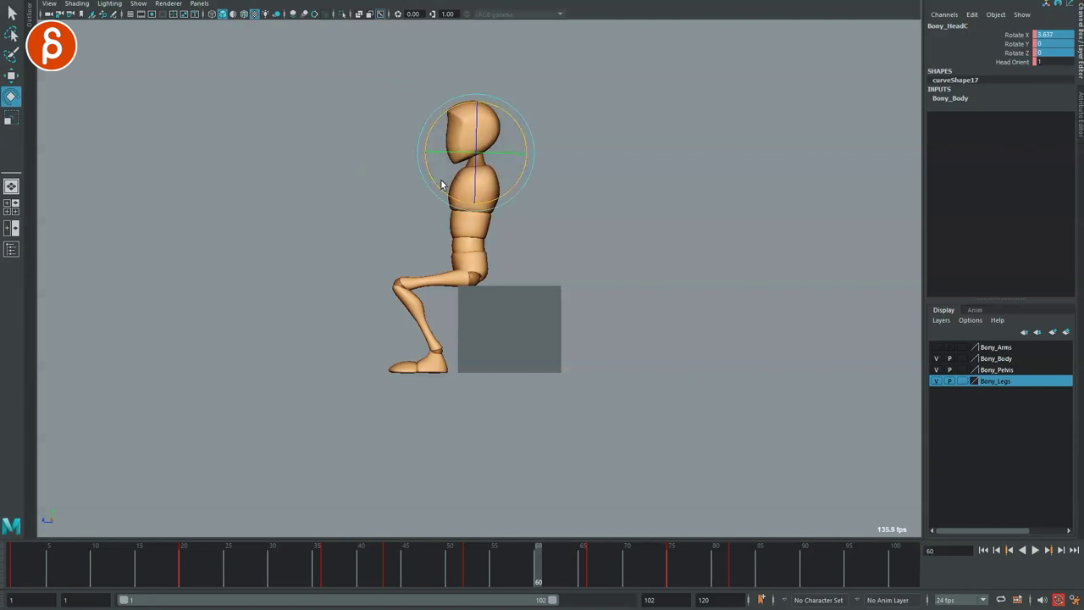
Rotate the head forward to about 18 degrees in X at frame 60 and smooth that key's tangents
mouse_move(444, 193)
mouse_down()
mouse_move(438, 174)
mouse_move(455, 186)
mouse_up()
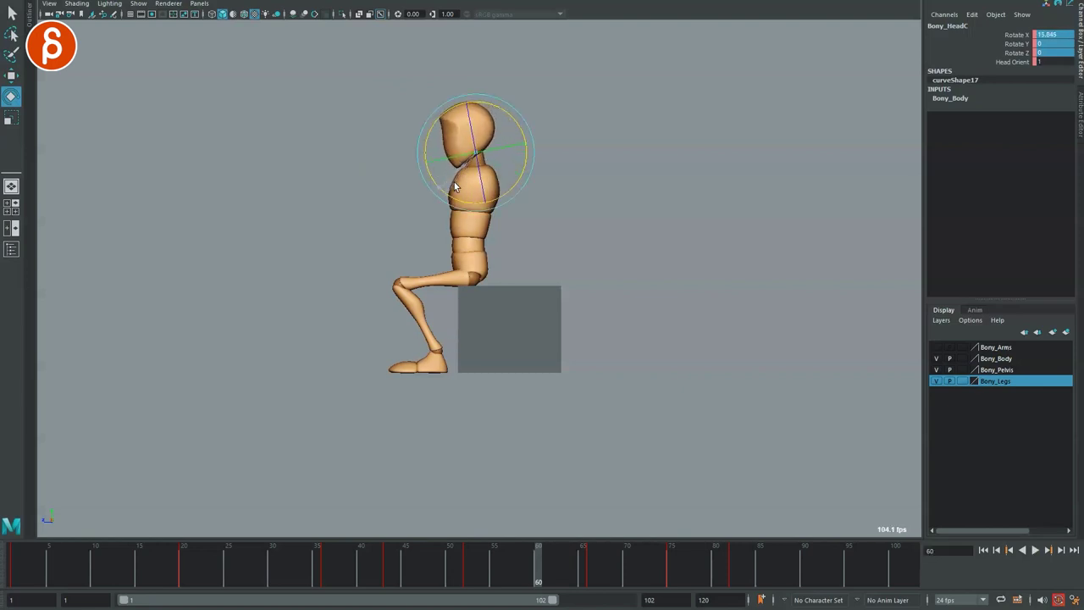
right_click(542, 582)
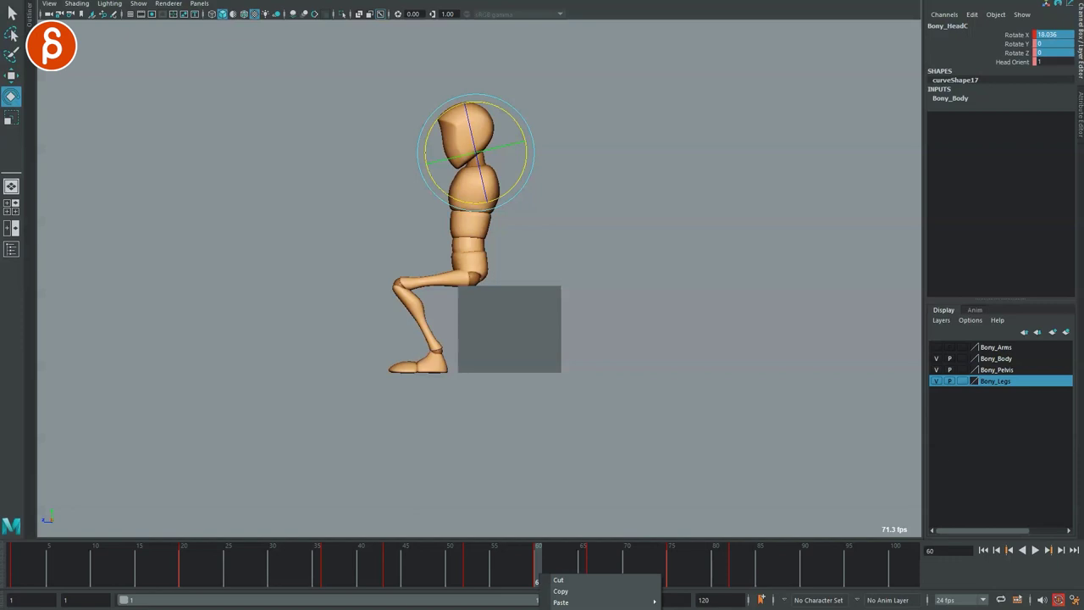
click(641, 608)
Advance frame by frame from frame 60 to 68 and tilt the head back to about -28 degrees in X
mouse_move(541, 576)
mouse_down()
mouse_move(581, 571)
mouse_move(532, 571)
mouse_move(556, 570)
mouse_up()
key(q)
key(alt+period)
key(alt+period)
key(alt+period)
key(alt+period)
key(alt+period)
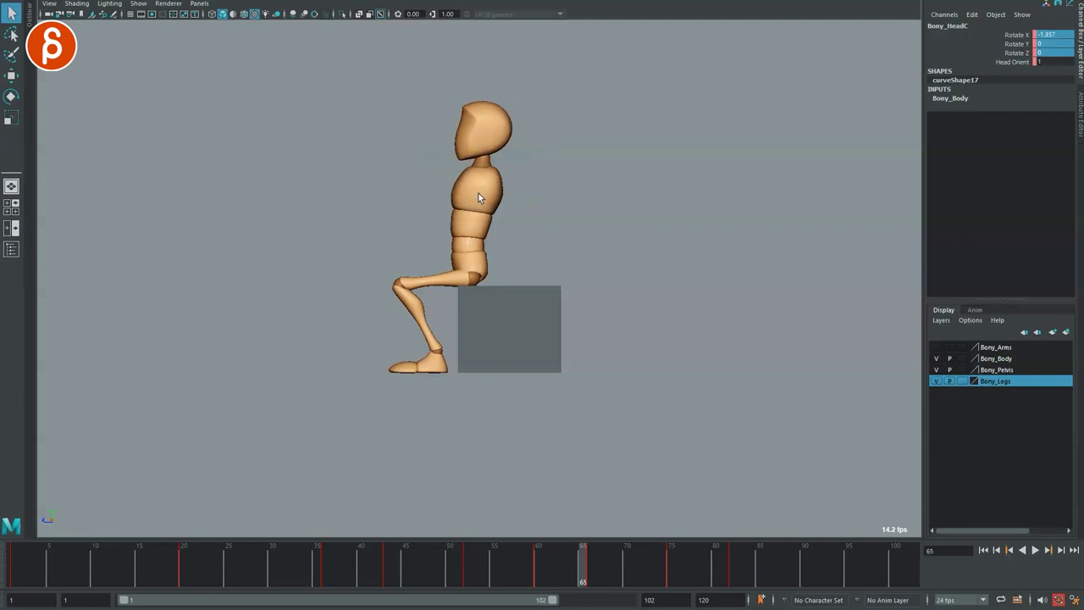
key(alt+period)
key(e)
drag(497, 196, 487, 202)
key(q)
Smooth the tangents of the head keys at frames 66 and 68 and scrub through the settling motion
drag(600, 583, 593, 569)
right_click(594, 568)
click(619, 605)
click(608, 581)
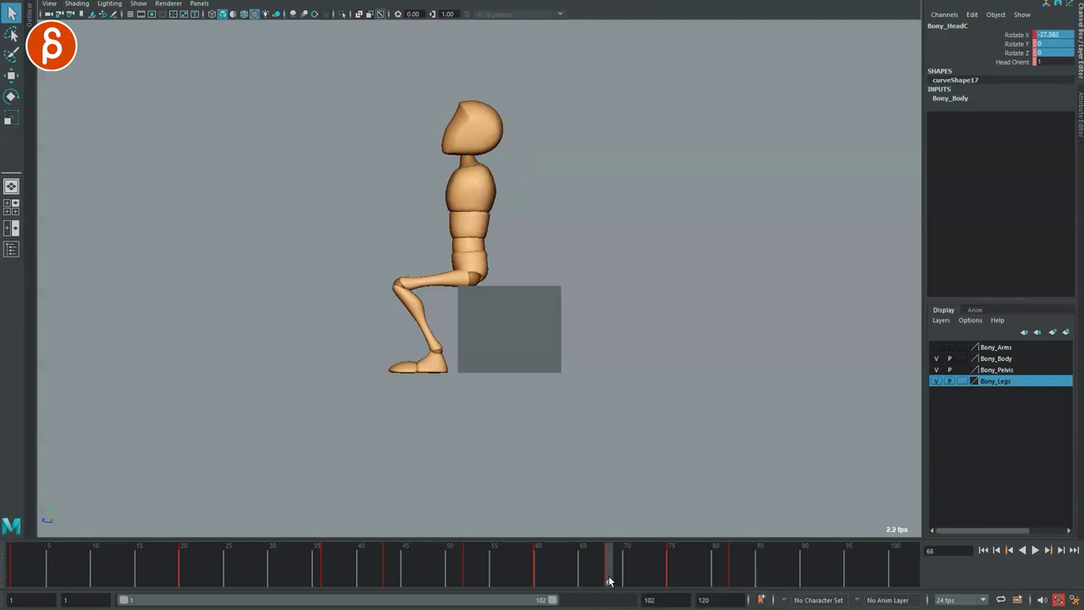
right_click(609, 580)
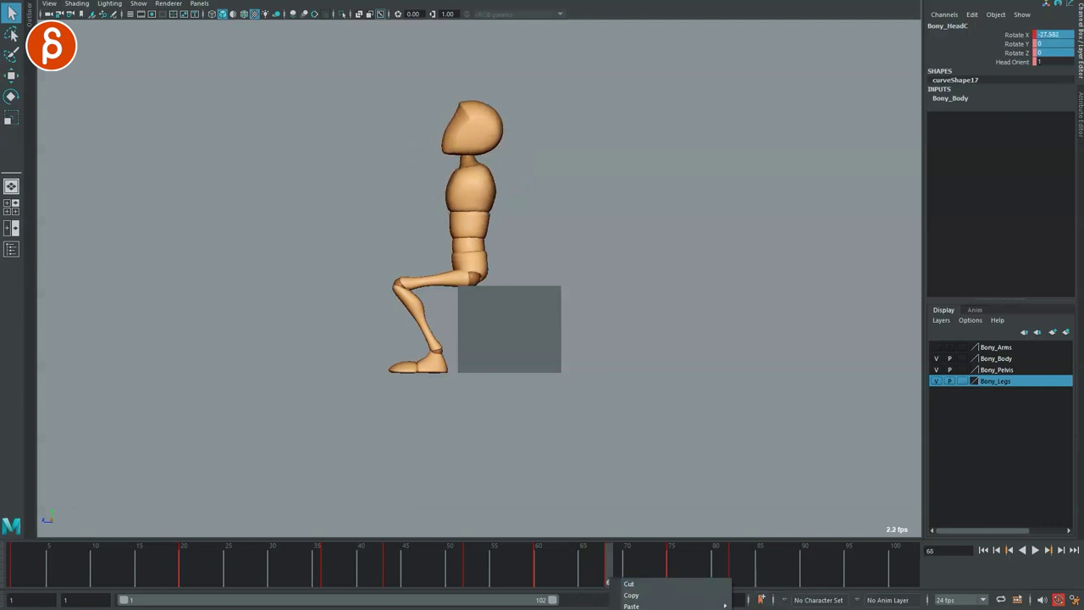
click(631, 608)
drag(565, 582, 682, 566)
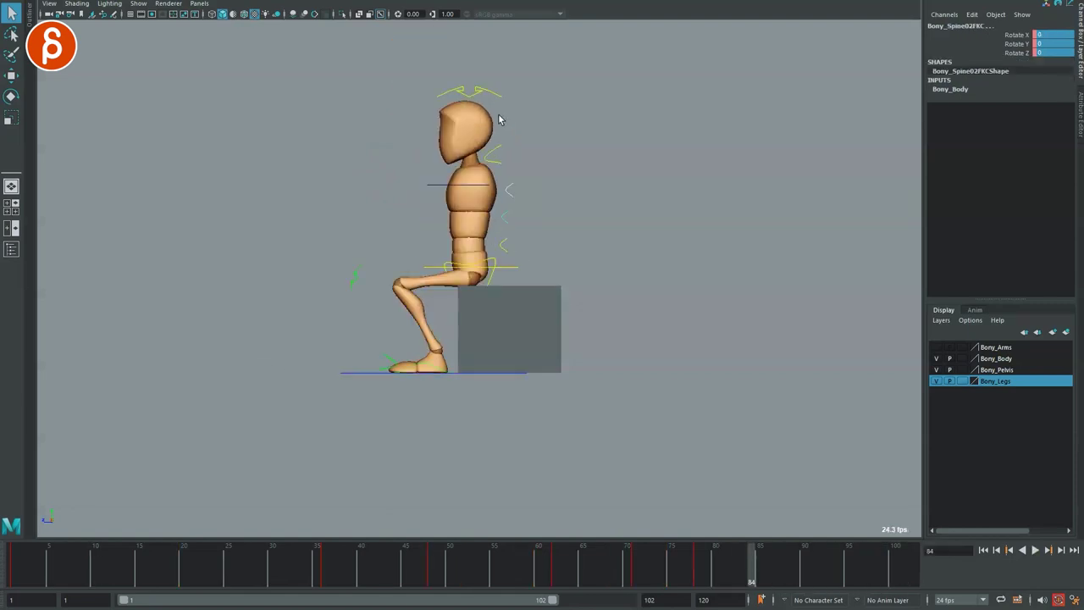
Add the head to the selected upper spine controls and shift their keys after frame 45 four frames later
click(505, 83)
drag(250, 567, 747, 576)
drag(551, 581, 592, 570)
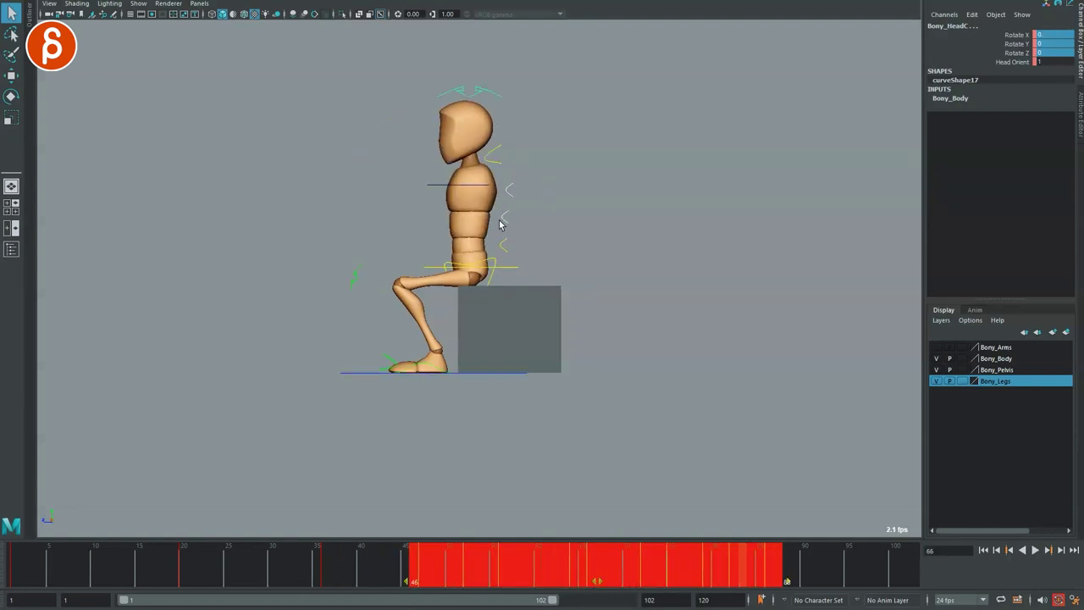
Try shifting only the upper spine and head keys another three frames later and play back the overlap
click(512, 185)
click(494, 94)
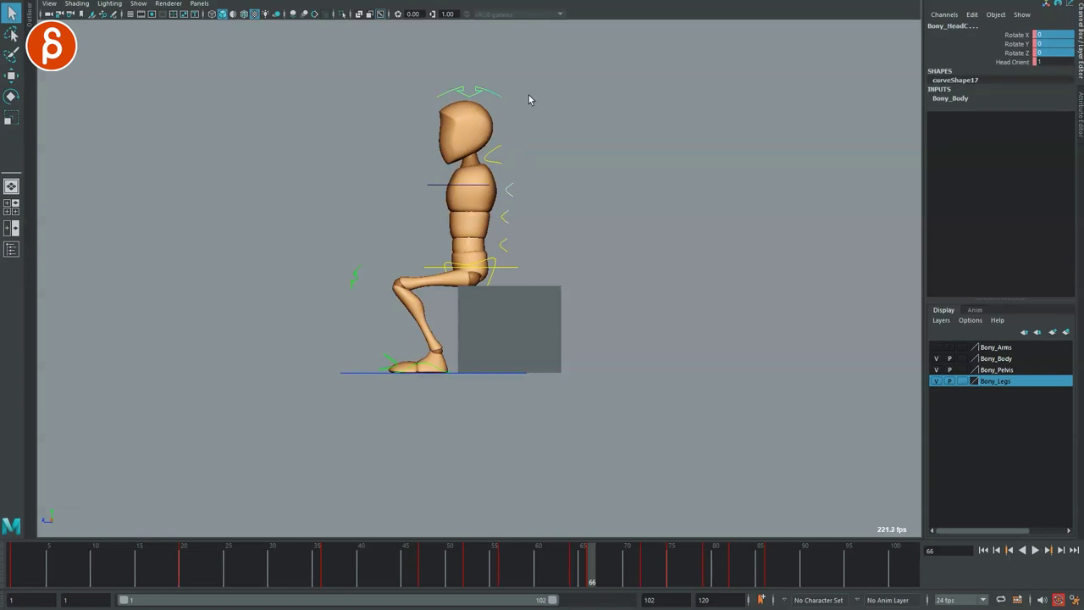
shift+drag(409, 571, 794, 574)
drag(600, 580, 627, 575)
click(223, 569)
key(alt+v)
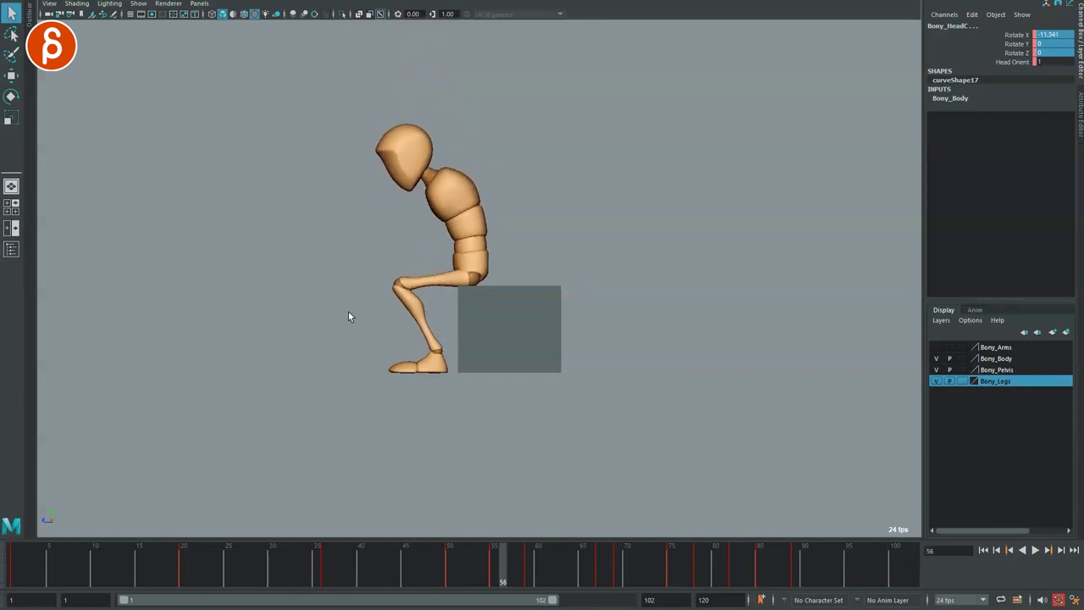
Scrub through the sit-down up to frame 56 to check the spine and head timing
mouse_move(161, 584)
mouse_down()
mouse_move(149, 574)
mouse_move(354, 580)
mouse_move(326, 575)
mouse_move(547, 566)
mouse_move(355, 565)
mouse_move(414, 566)
mouse_up()
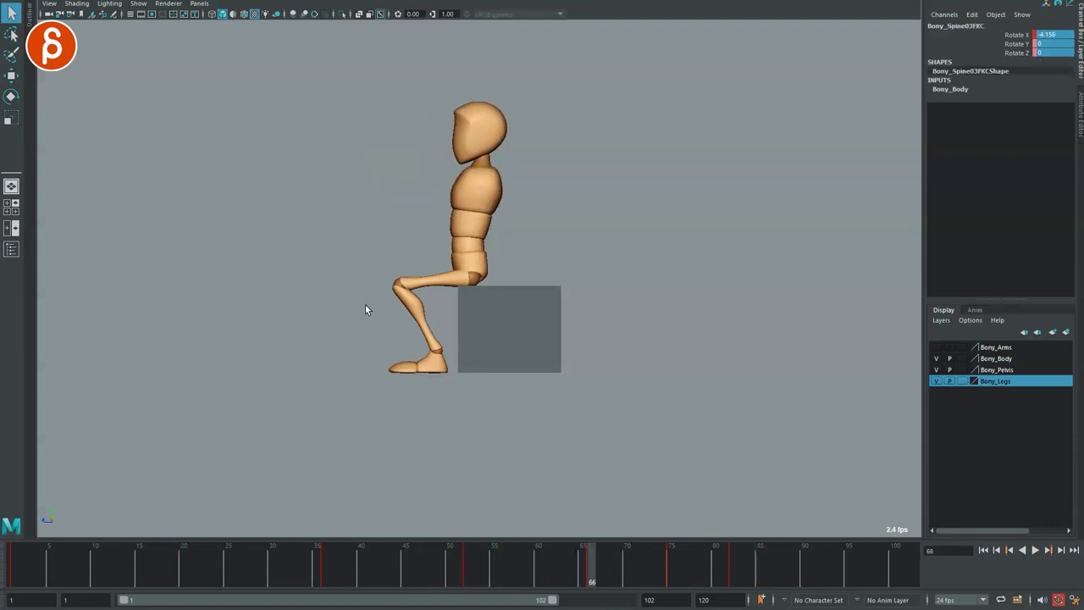
mouse_move(254, 571)
mouse_down()
mouse_move(244, 571)
mouse_move(554, 574)
mouse_move(502, 576)
mouse_up()
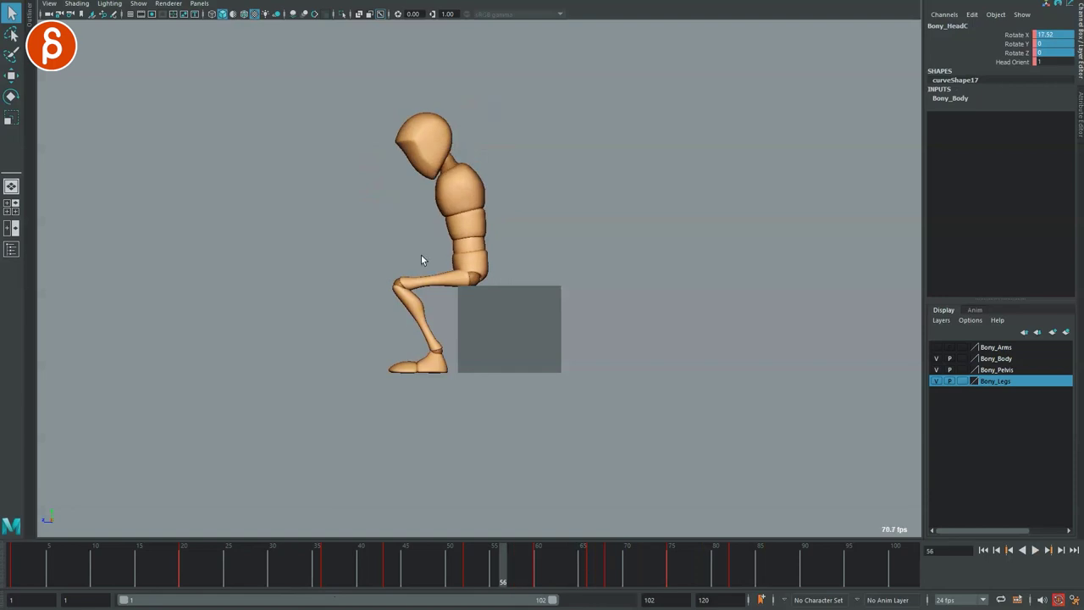
Look over the head's rotation curves and scrub the sit-down from about frame 30 to 61
key(space)
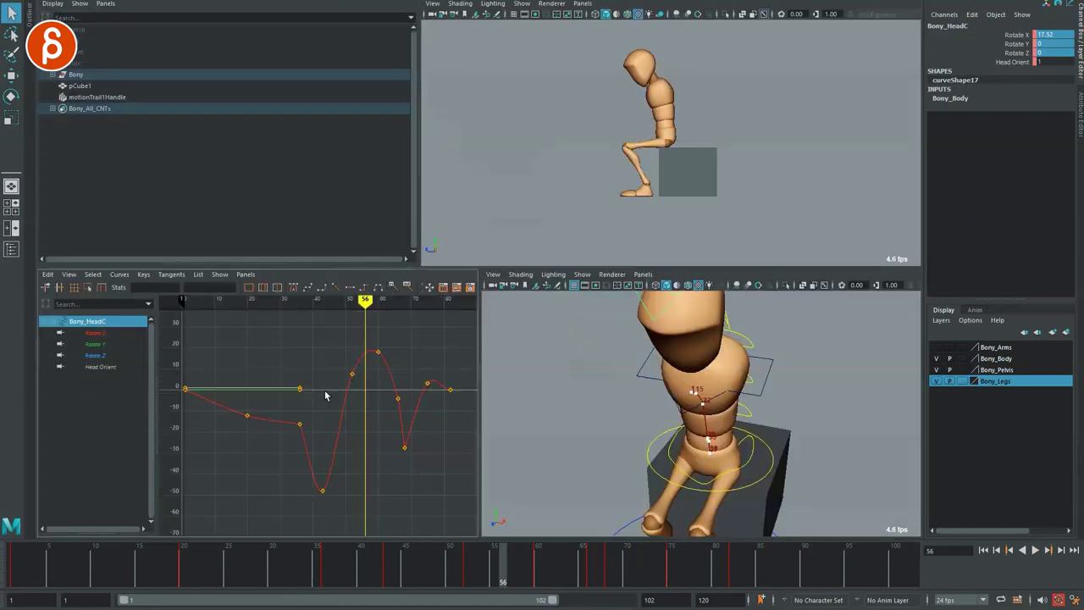
key(space)
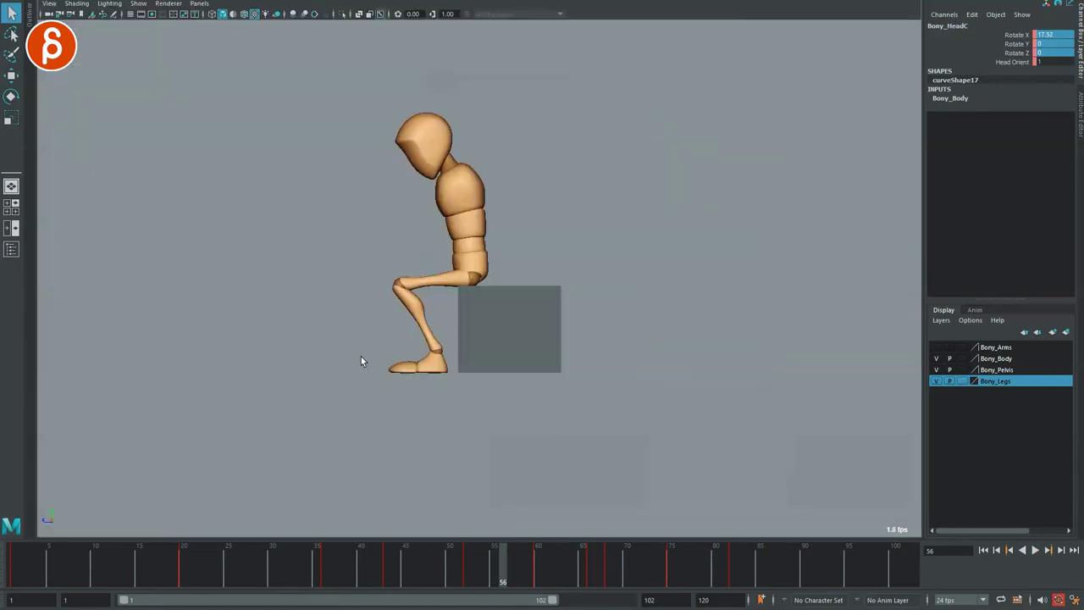
drag(269, 564, 551, 555)
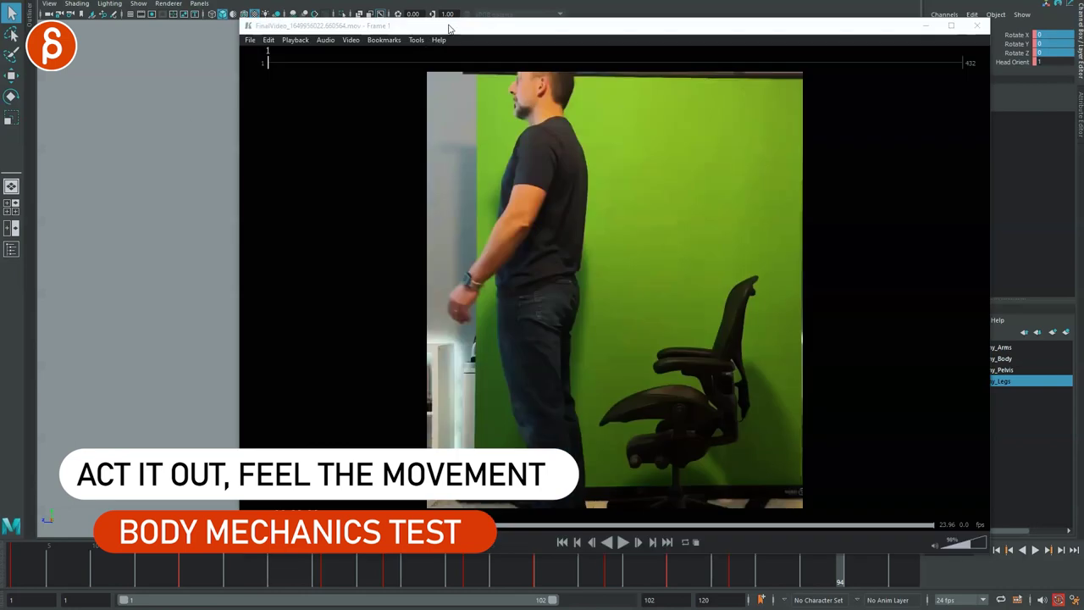
Study the torso and head motion in the sitting reference video, close it, and play back the character's sit-down animation for comparison
drag(448, 30, 316, 22)
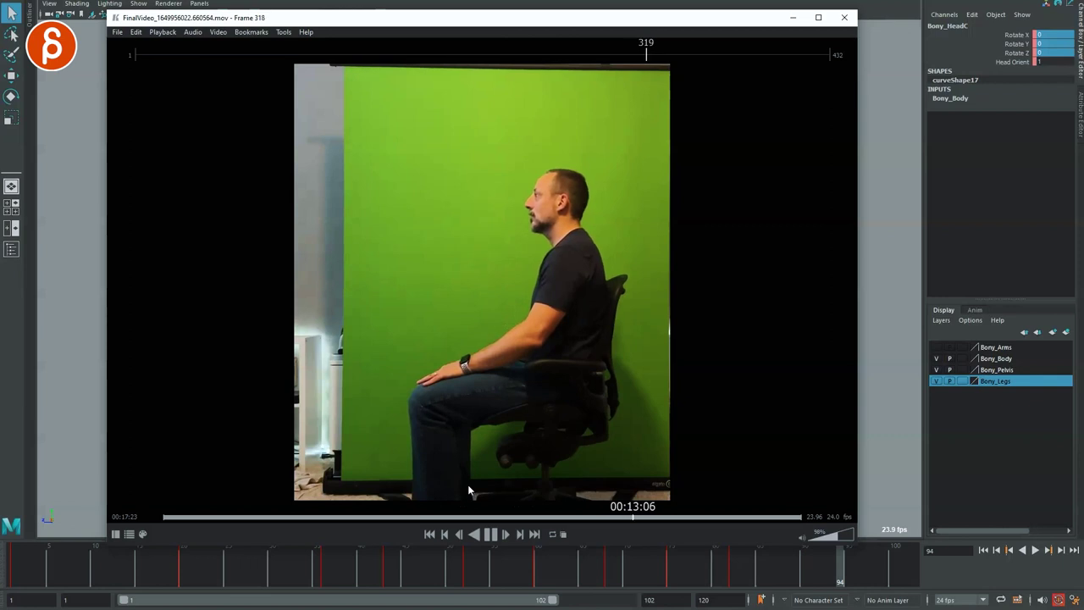
drag(585, 516, 637, 506)
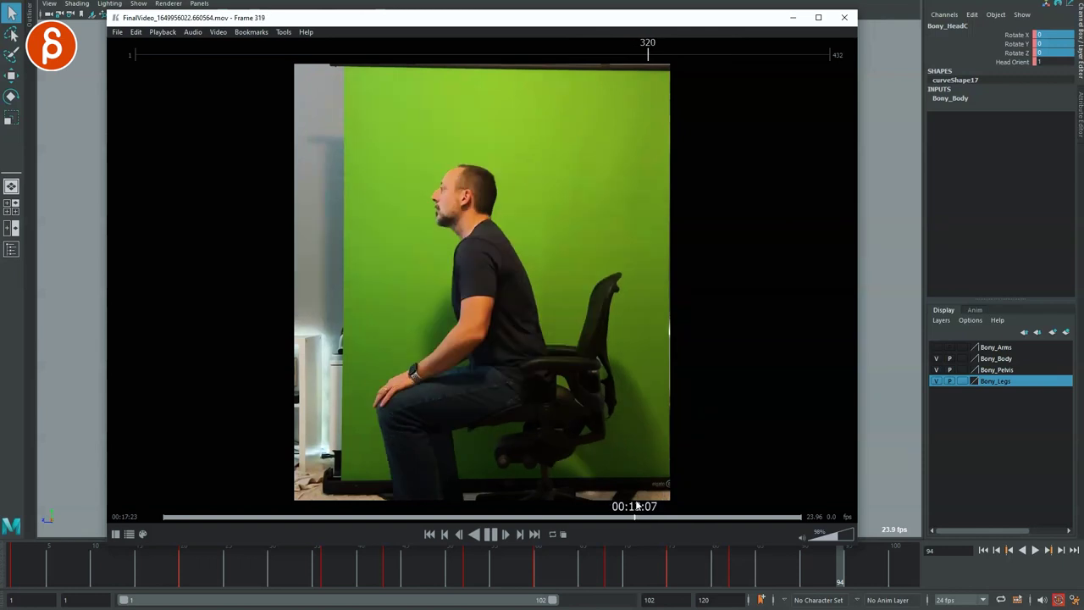
drag(641, 499, 643, 500)
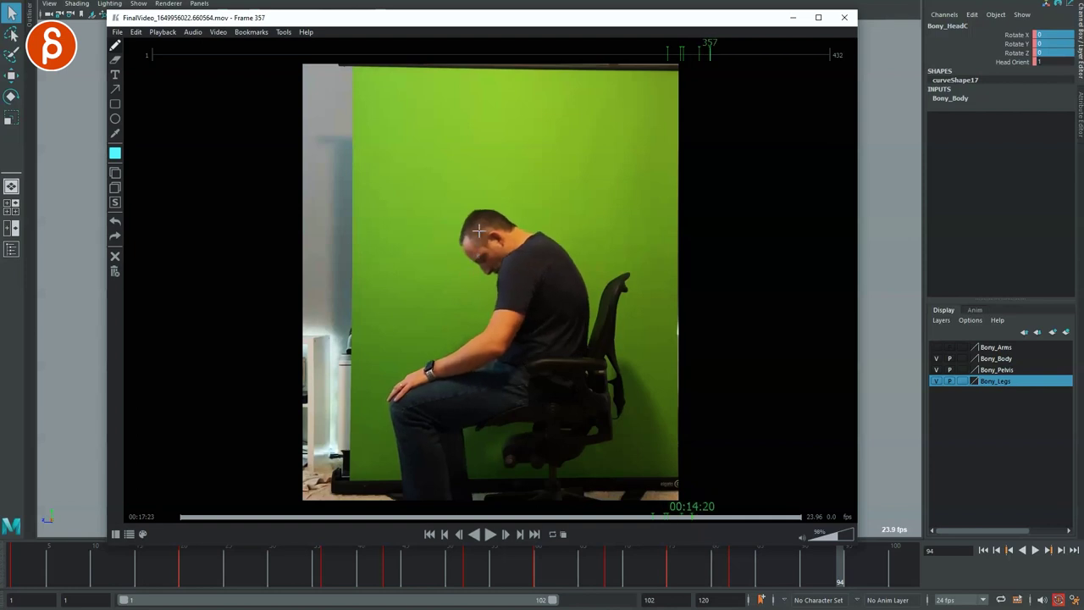
key(space)
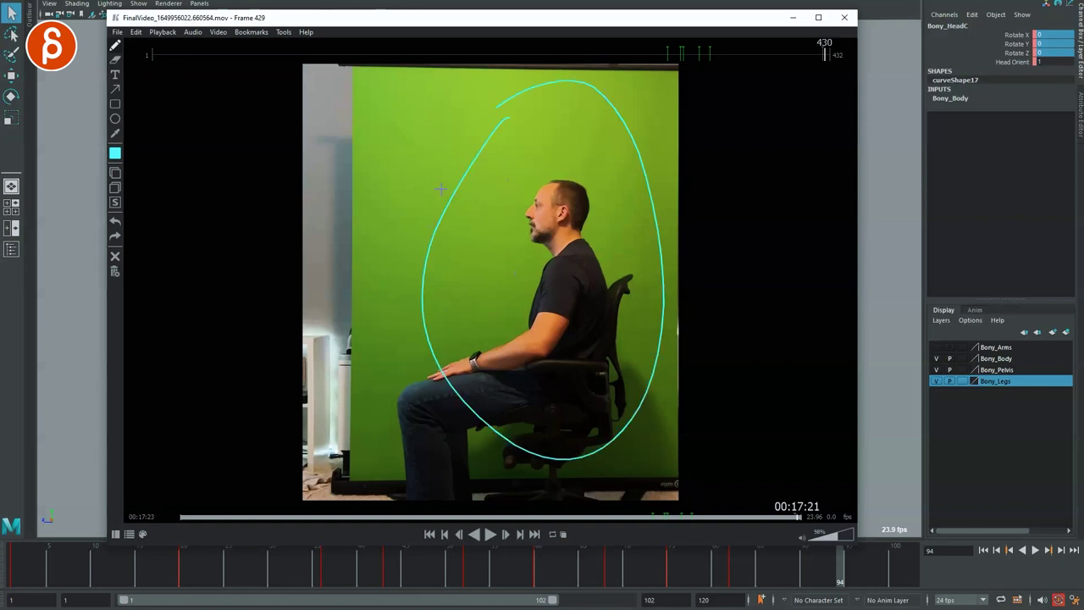
click(839, 22)
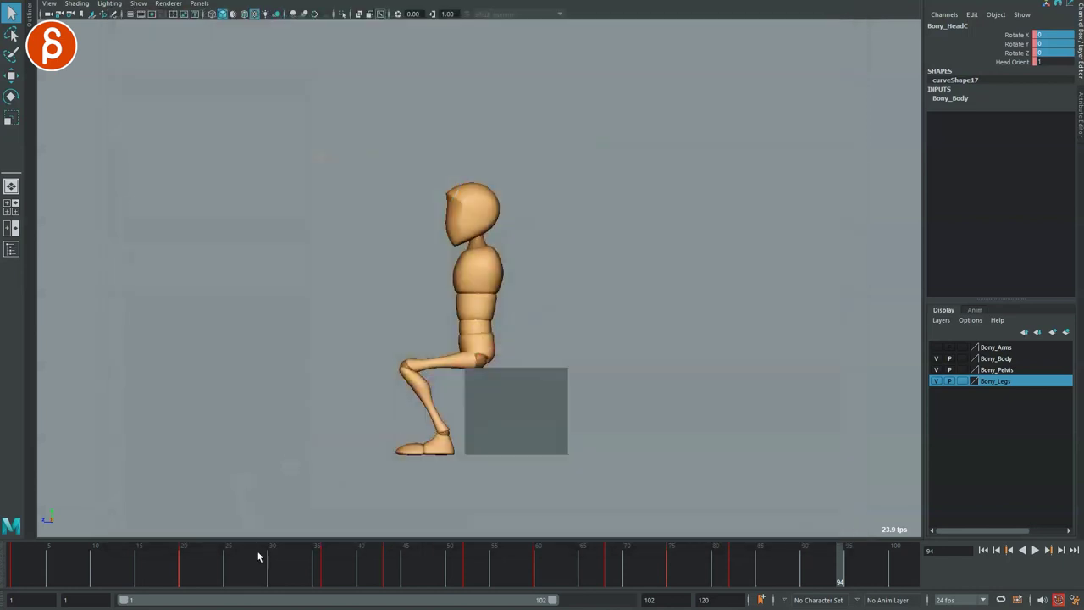
key(alt+v)
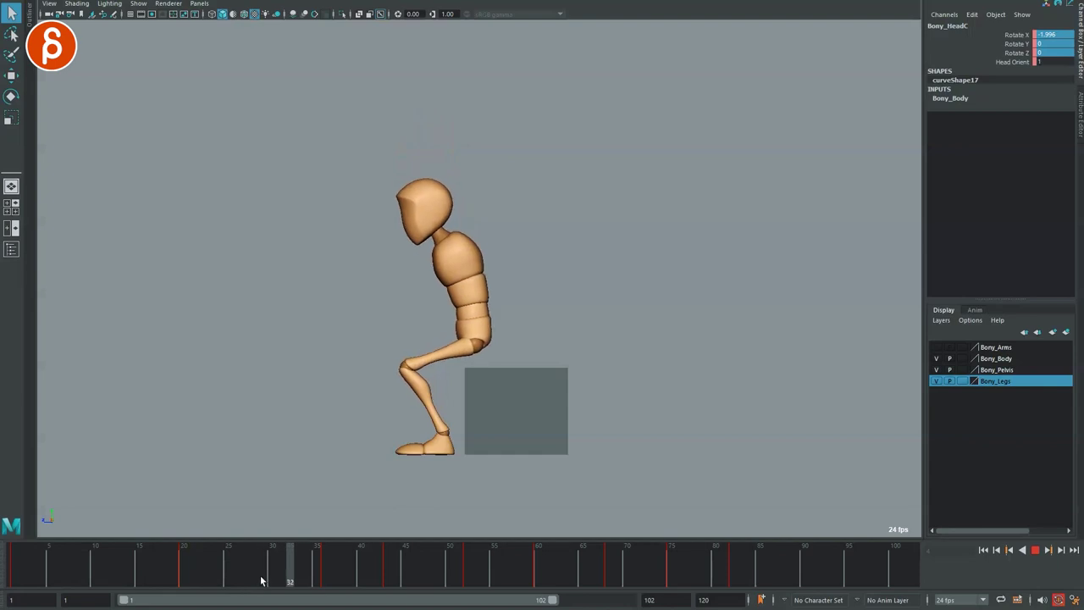